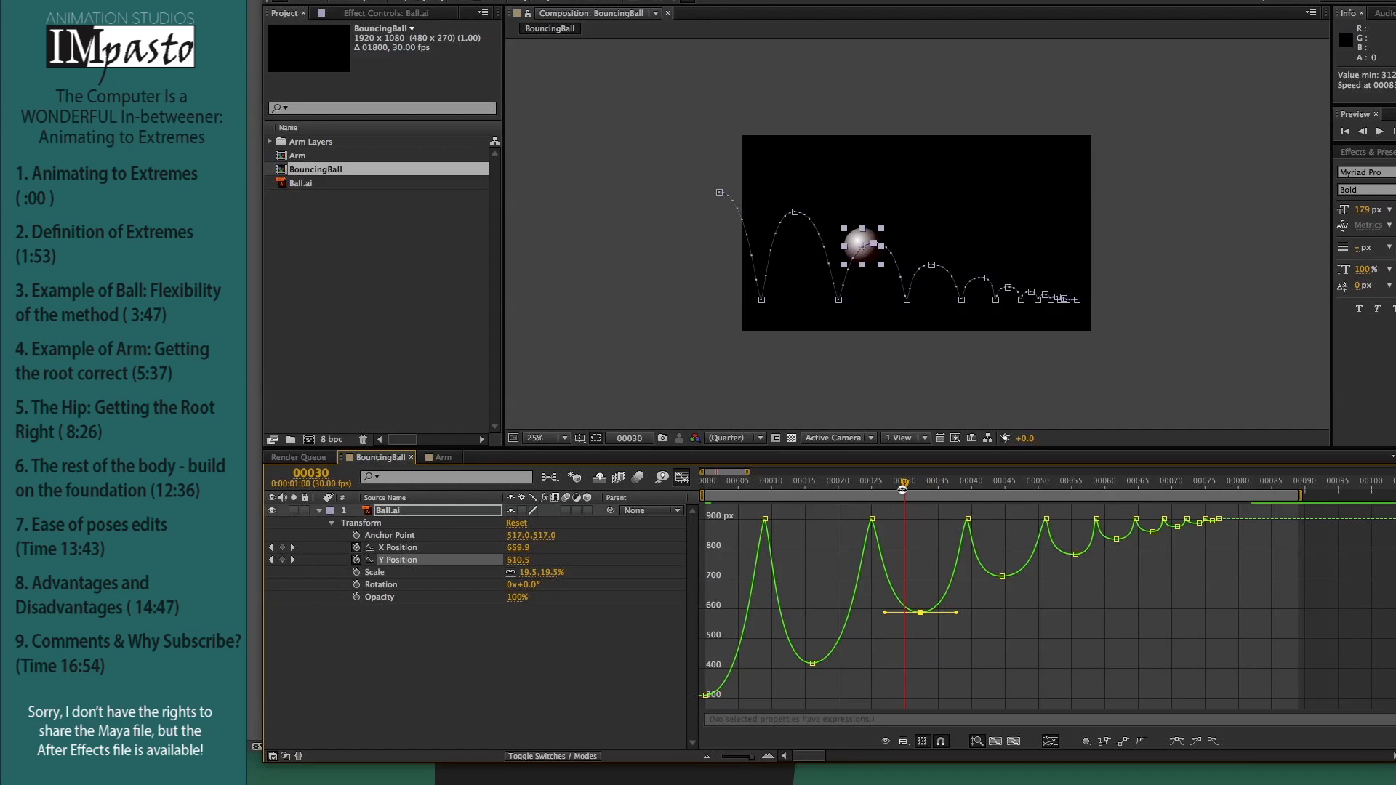
# Step: Examine the ball's Y Position curve around the third bounce peak, scrubbing the time to frame 30
pyautogui.moveTo(963, 617); pyautogui.dragTo(871, 613)
pyautogui.click(885, 486)
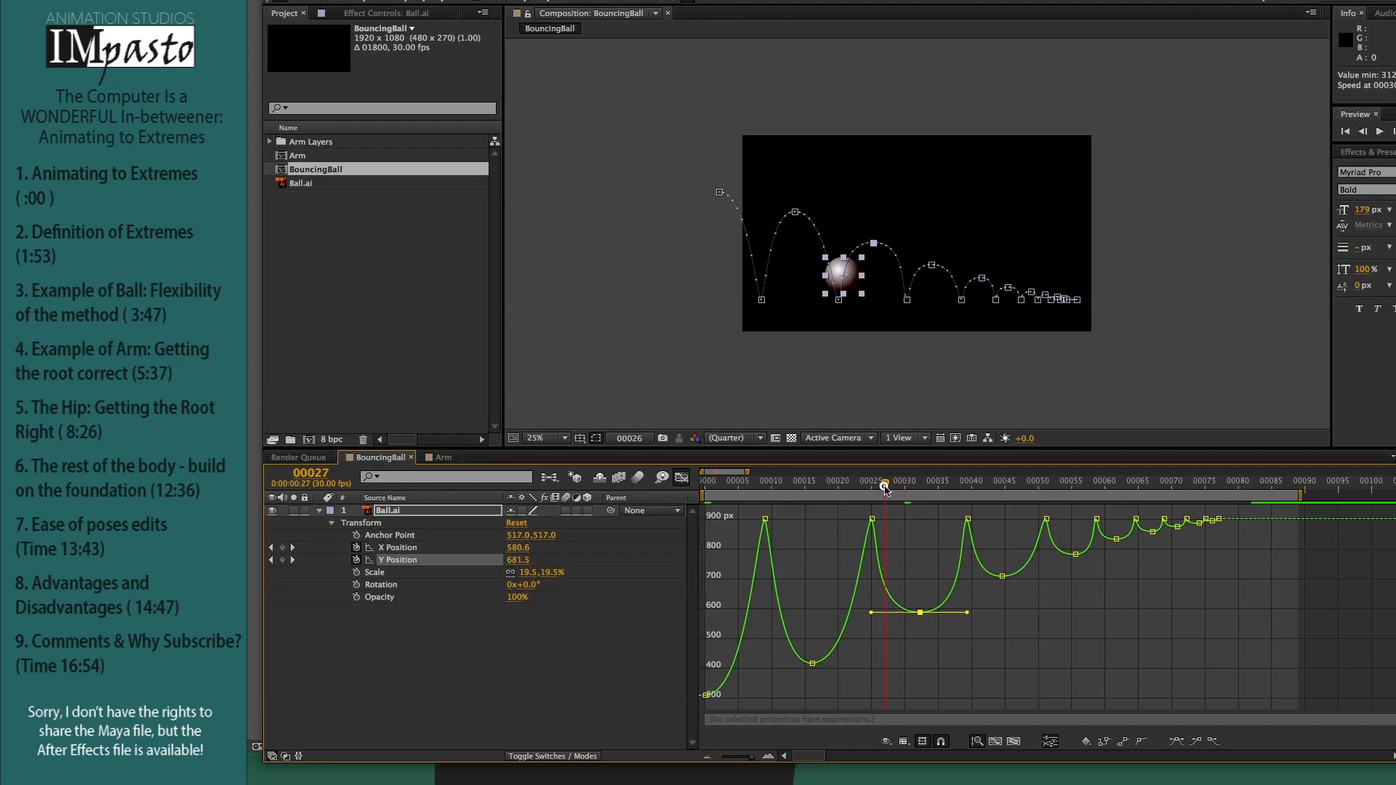
pyautogui.moveTo(885, 486)
pyautogui.mouseDown()
pyautogui.moveTo(945, 501)
pyautogui.moveTo(878, 498)
pyautogui.moveTo(917, 493)
pyautogui.moveTo(902, 482)
pyautogui.mouseUp()
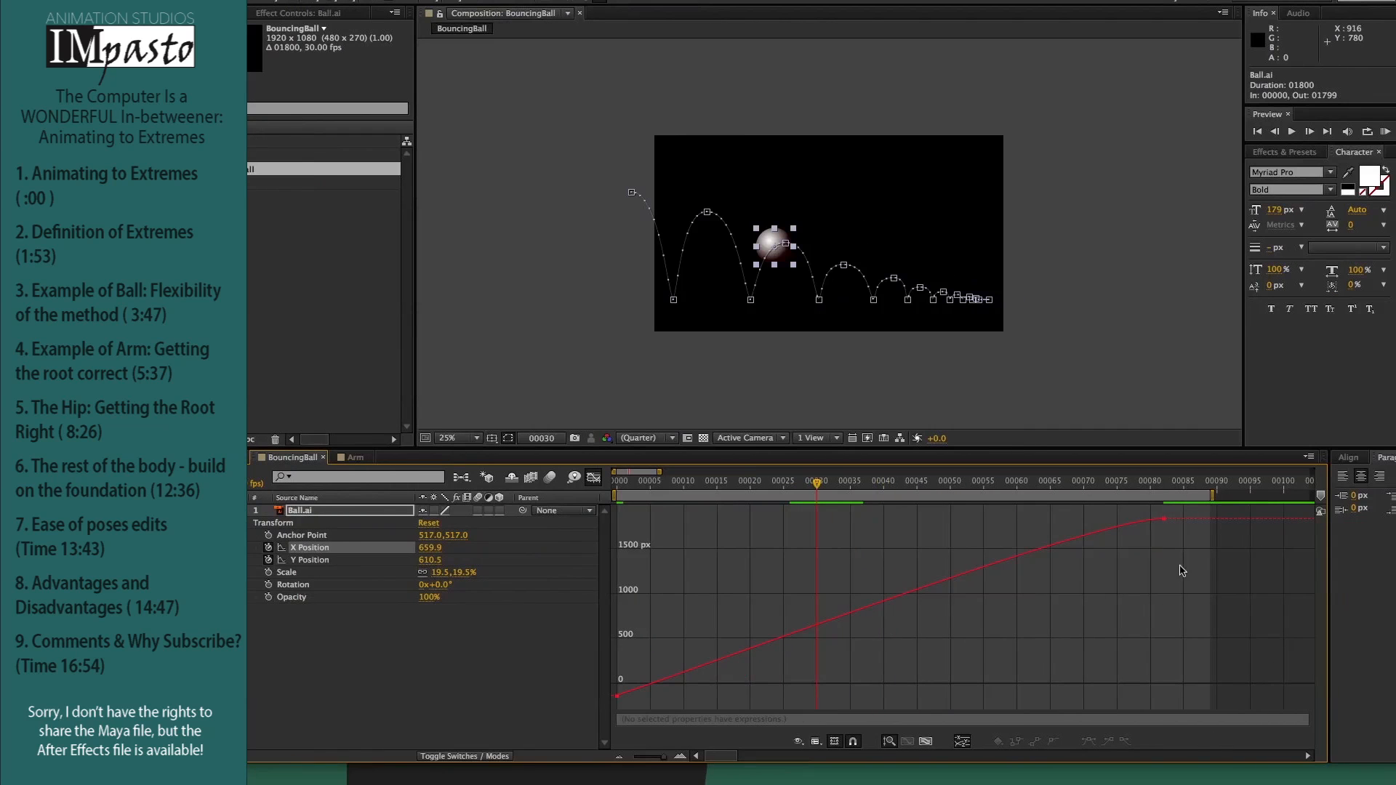
# Step: Move the ball's final X Position keyframe slightly later and higher in the graph, and play the bounce
pyautogui.moveTo(663, 758); pyautogui.dragTo(658, 759)
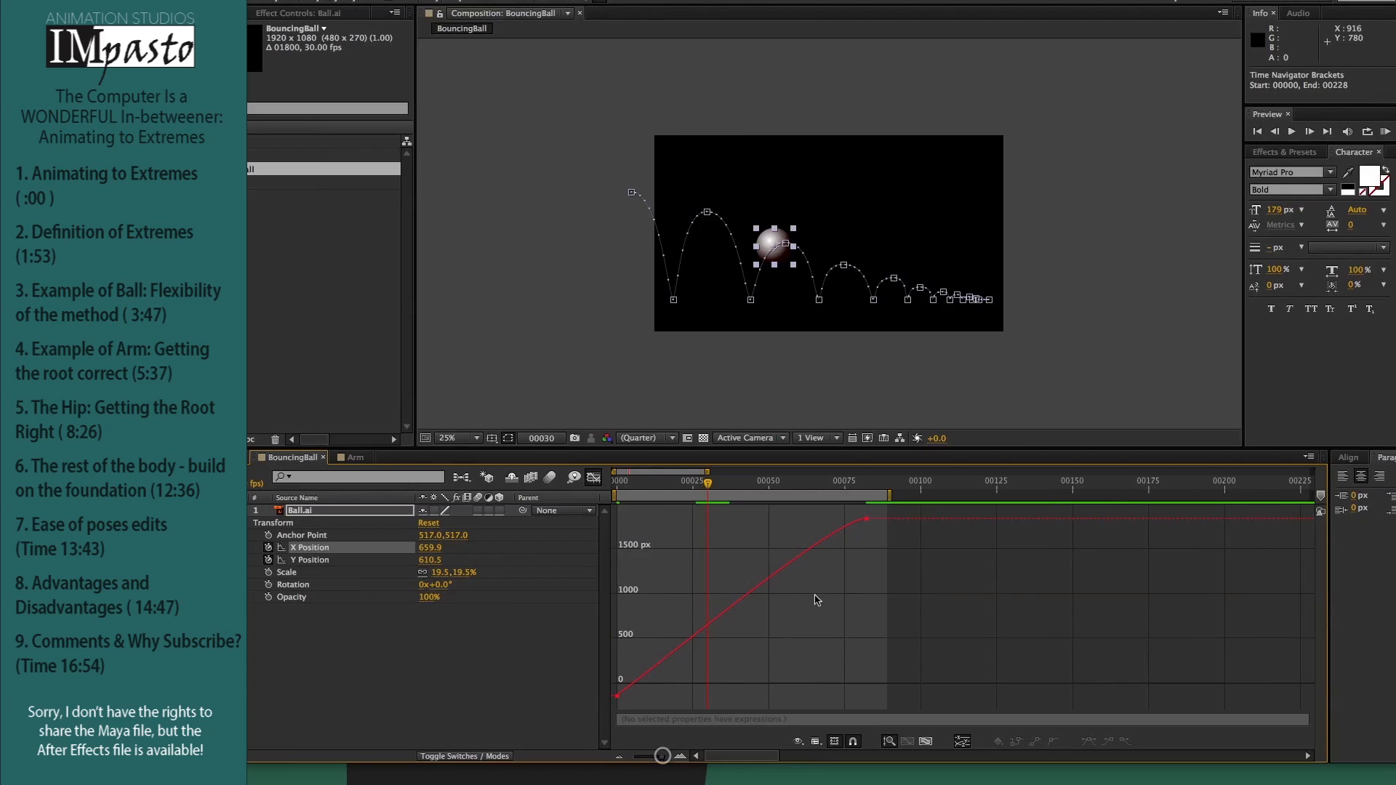
pyautogui.moveTo(867, 521)
pyautogui.moveTo(867, 520); pyautogui.dragTo(888, 506)
pyautogui.press('space')
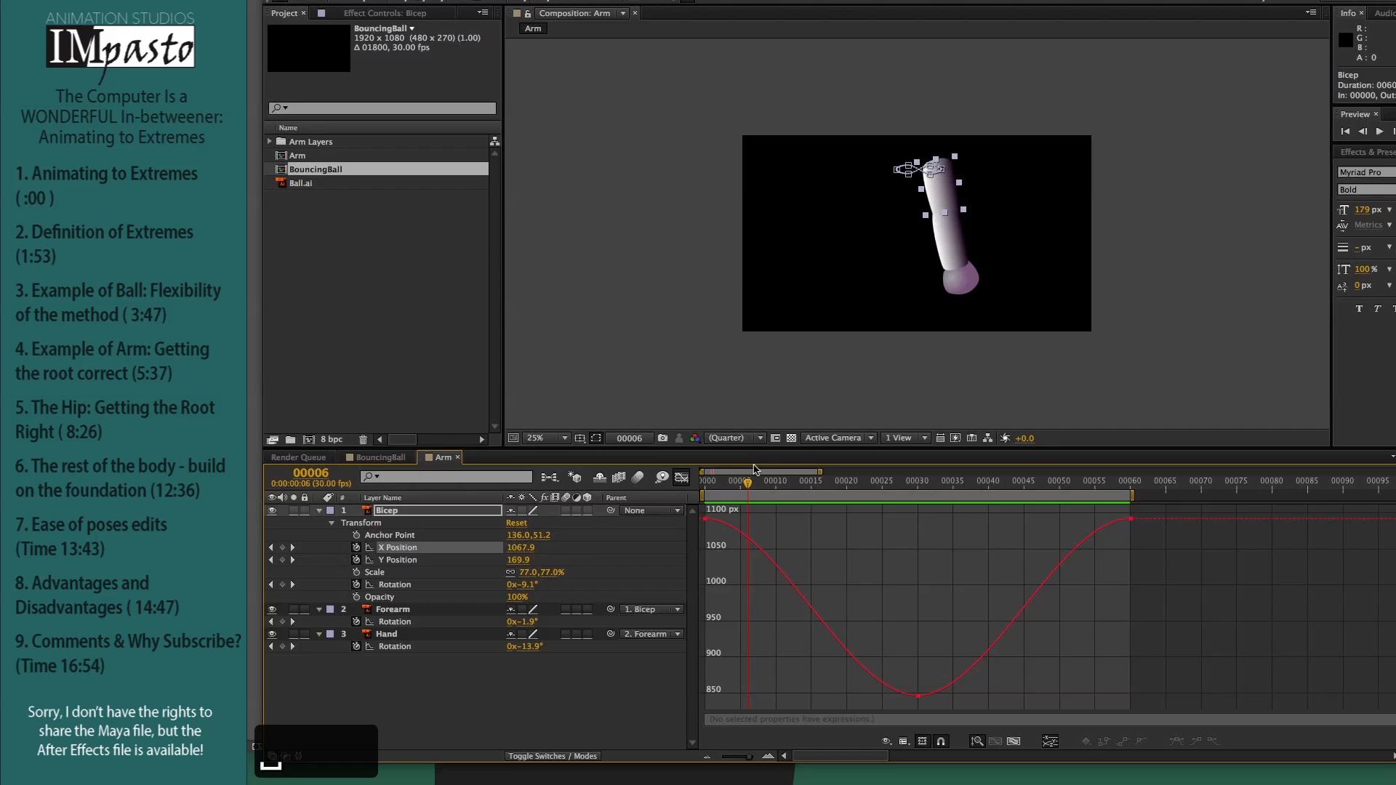
# Step: Play back the arm animation and display the Bicep's Y Position curve in the graph
pyautogui.moveTo(749, 486); pyautogui.dragTo(947, 494)
pyautogui.press('space')
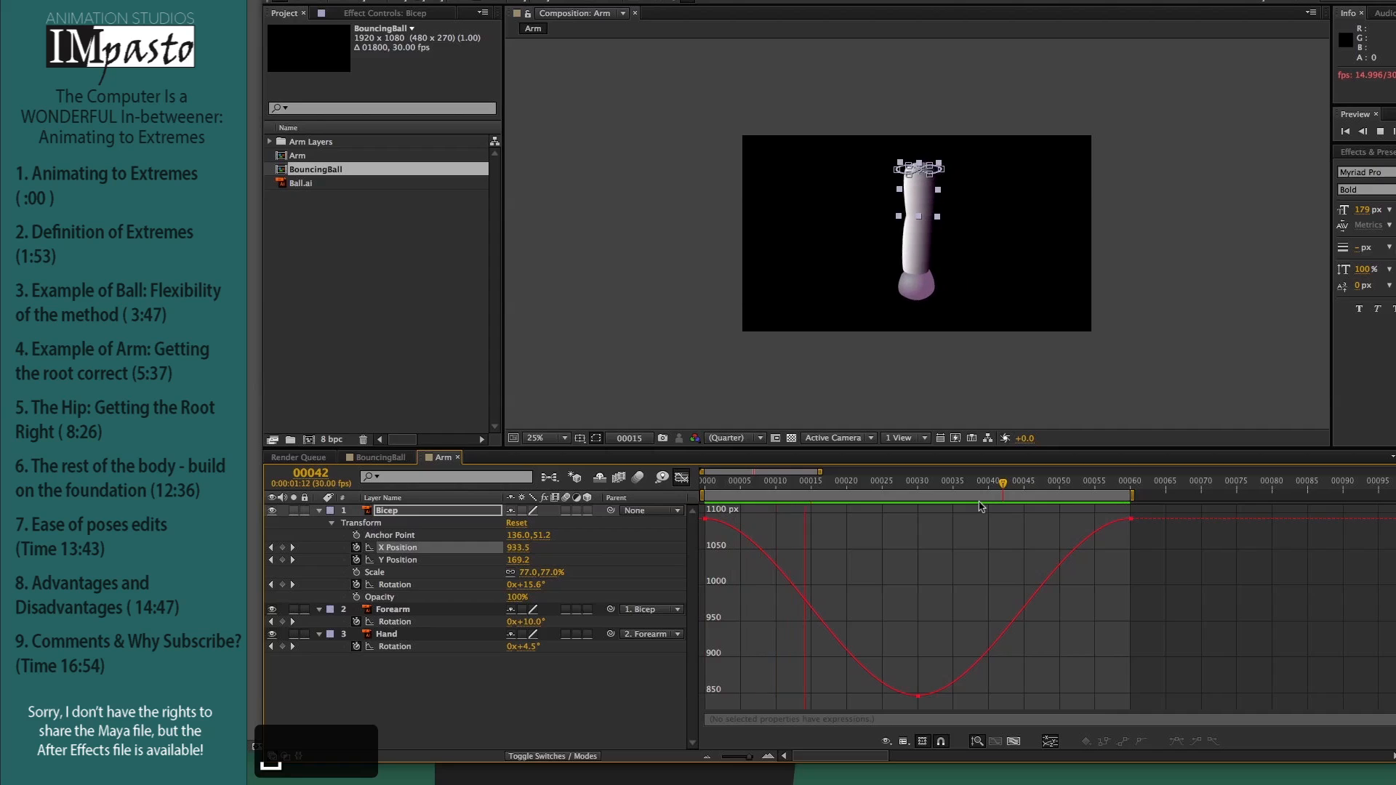
pyautogui.press('space')
pyautogui.click(409, 560)
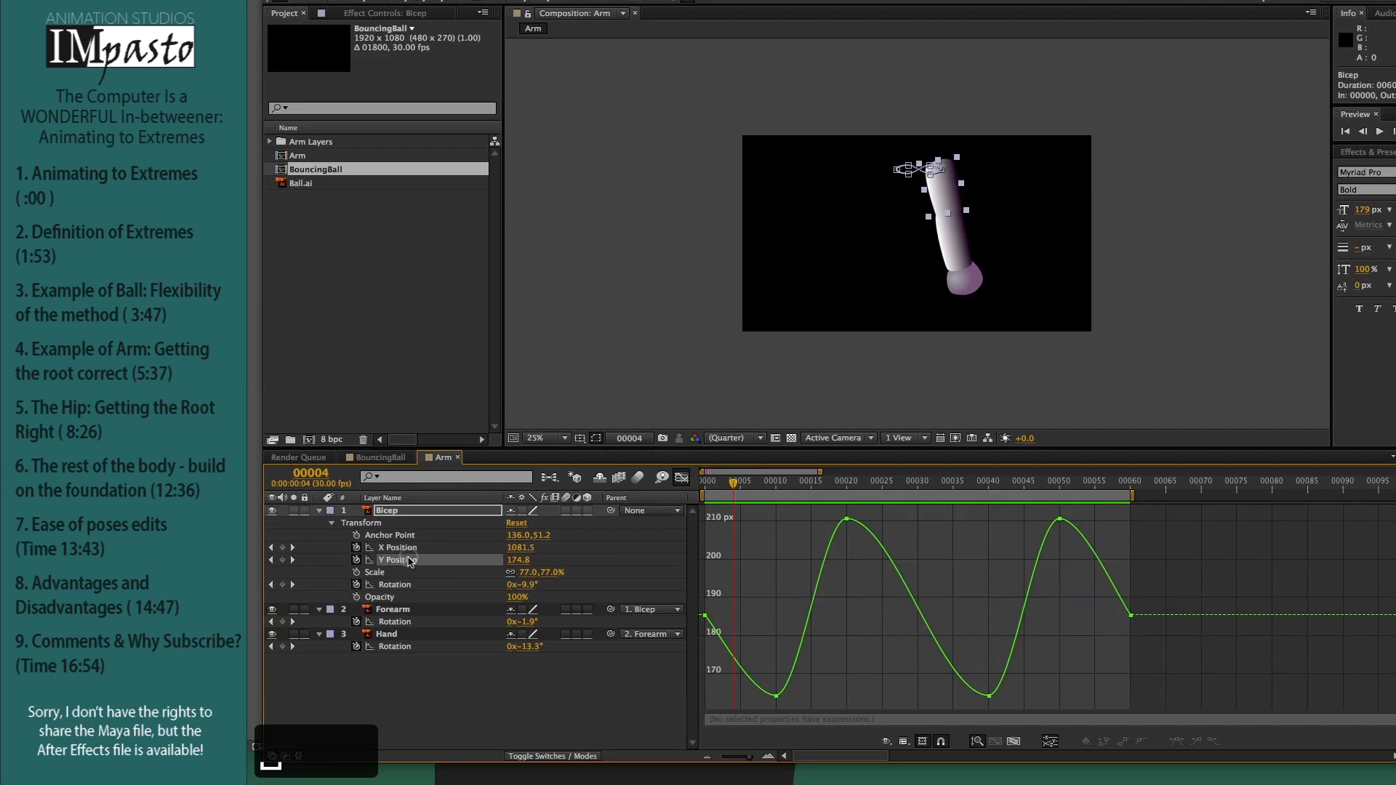
pyautogui.press('space')
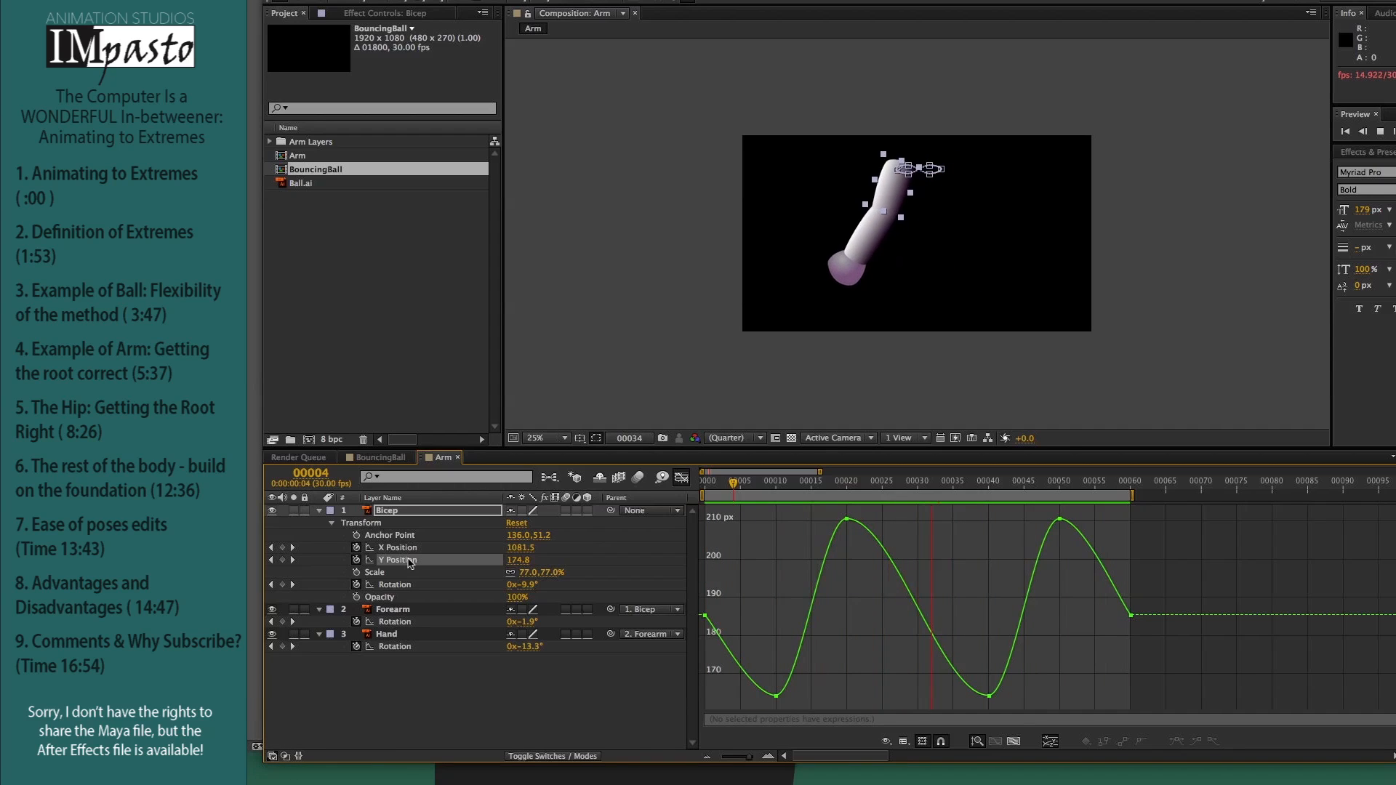
pyautogui.press('space')
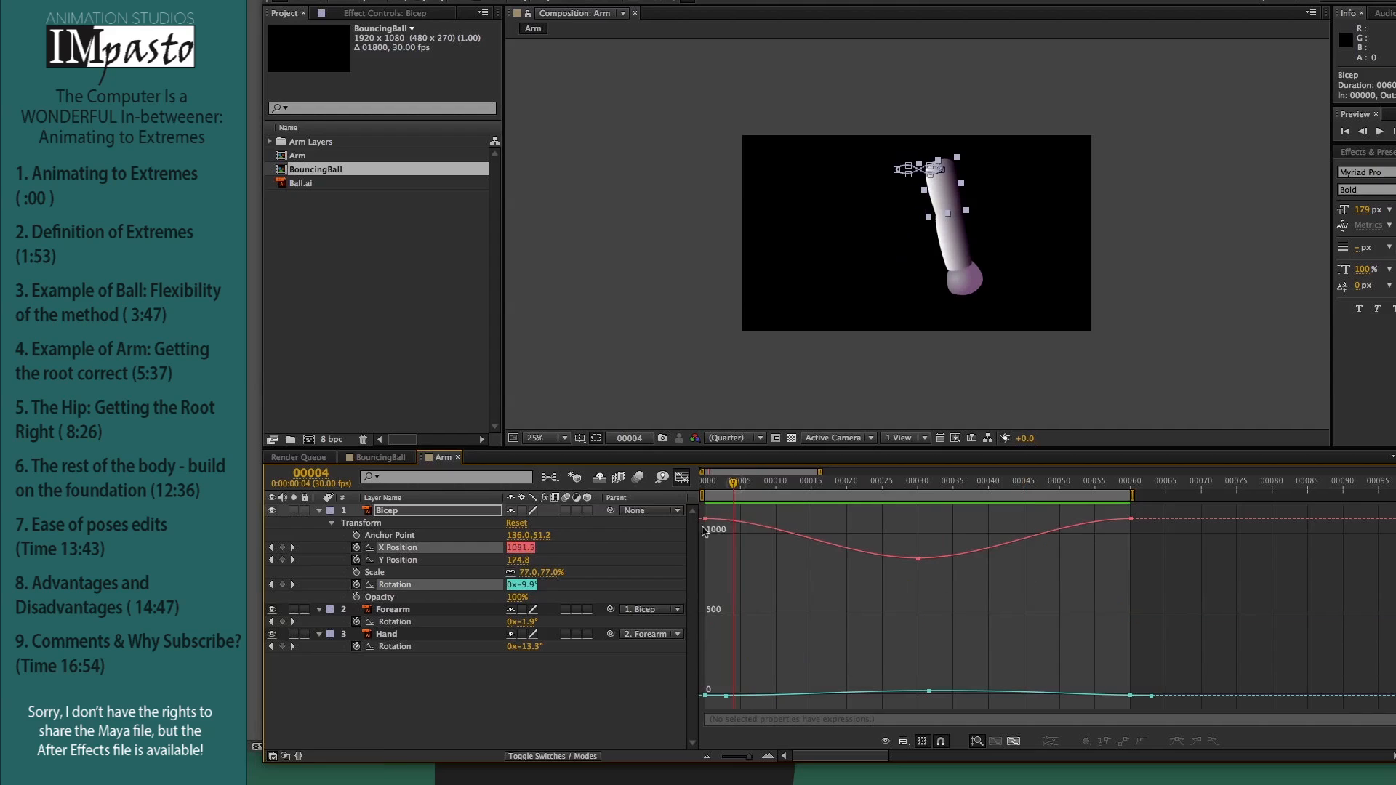
# Step: Compare the Bicep's X Position and Rotation keyframes at the start and around frame 30 to see their timing offset
pyautogui.click(705, 518)
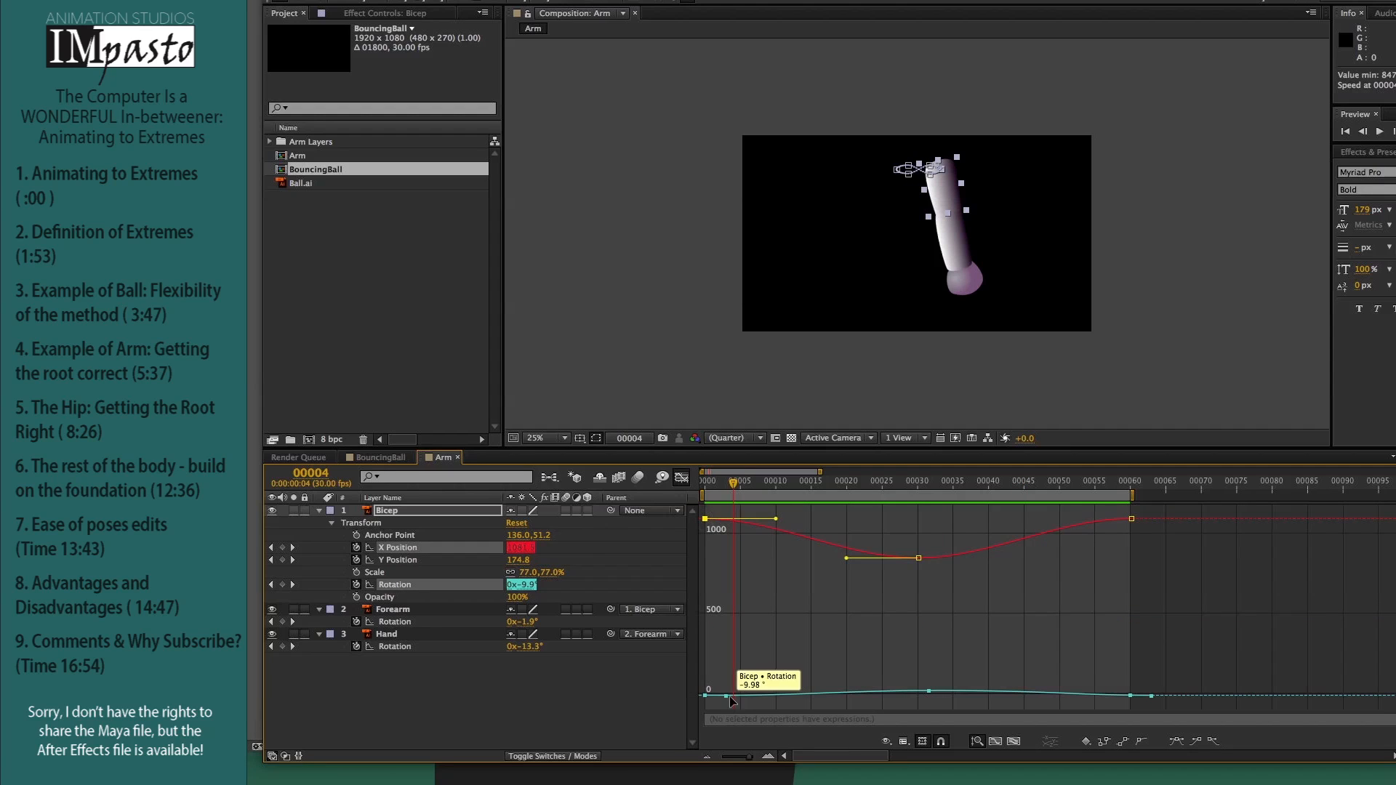
pyautogui.click(726, 696)
pyautogui.moveTo(912, 490); pyautogui.dragTo(878, 490)
pyautogui.click(878, 490)
pyautogui.click(917, 483)
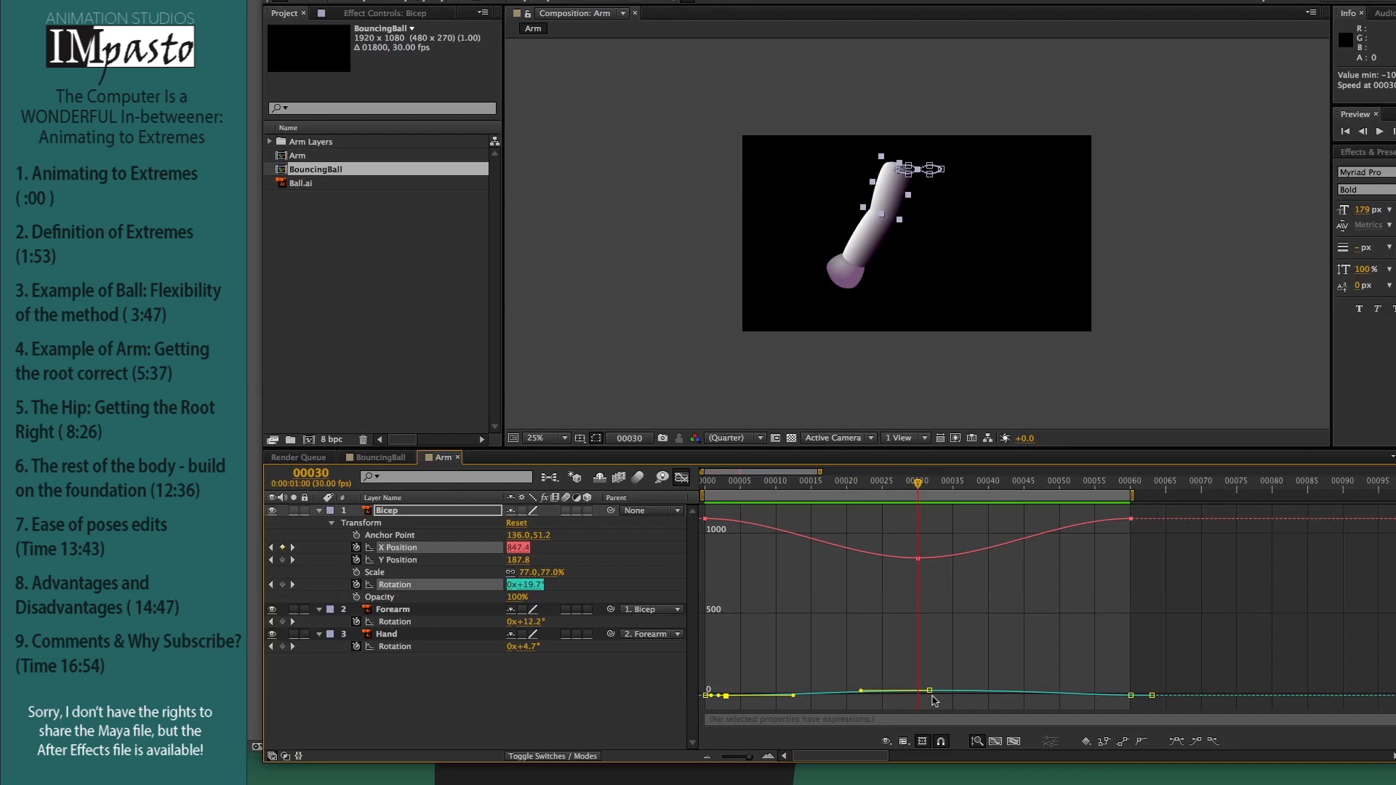
pyautogui.moveTo(930, 692)
pyautogui.click(918, 559)
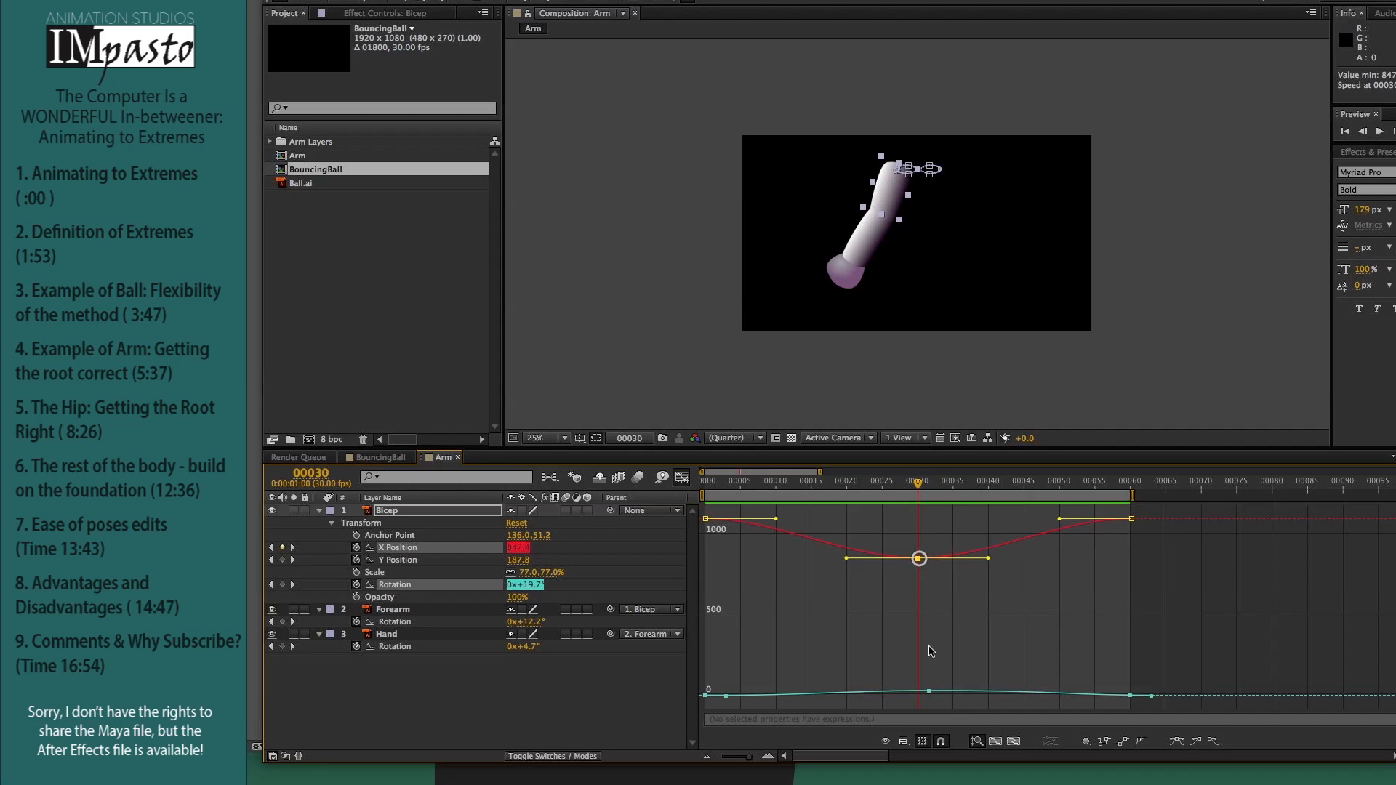
pyautogui.click(930, 691)
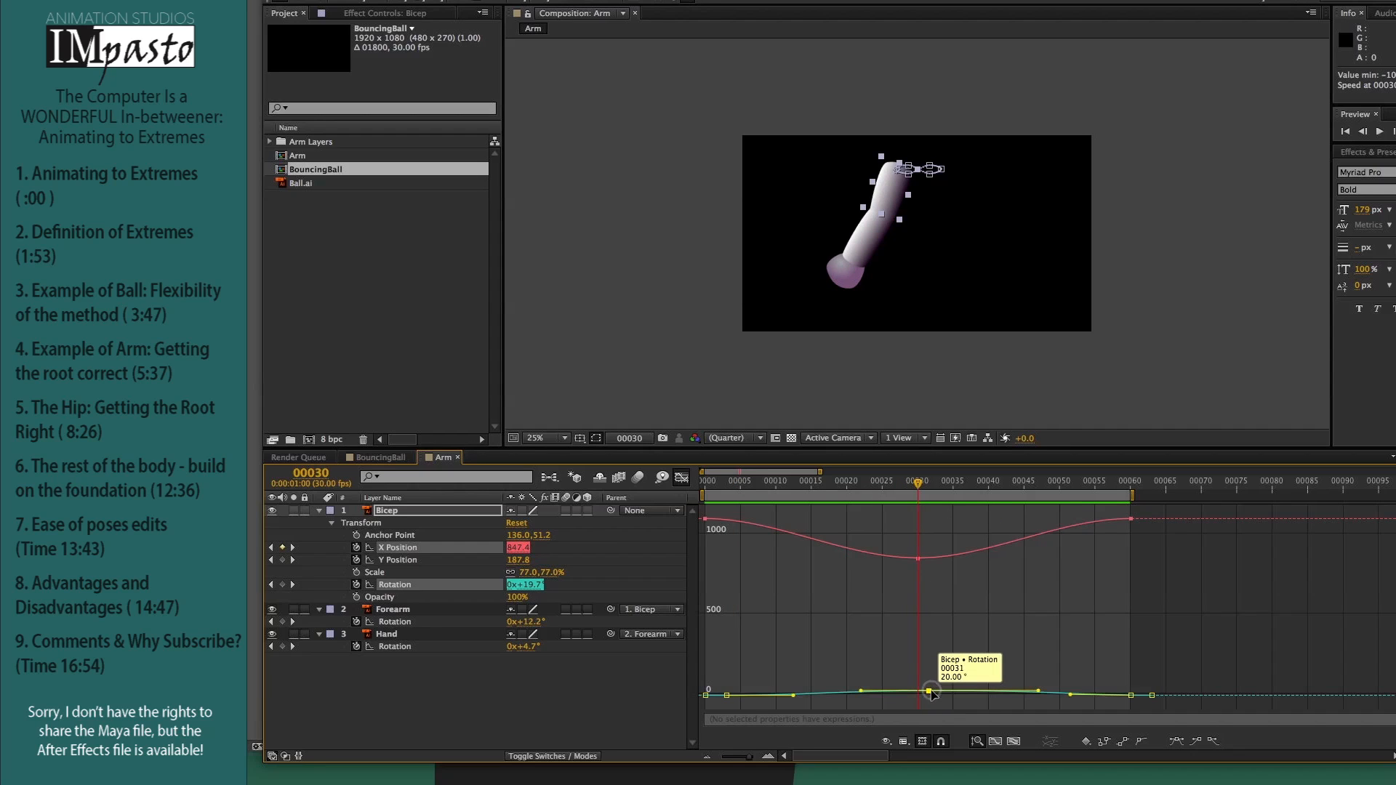
pyautogui.click(399, 548)
pyautogui.keyDown('shift'); pyautogui.click(403, 584); pyautogui.keyUp('shift')
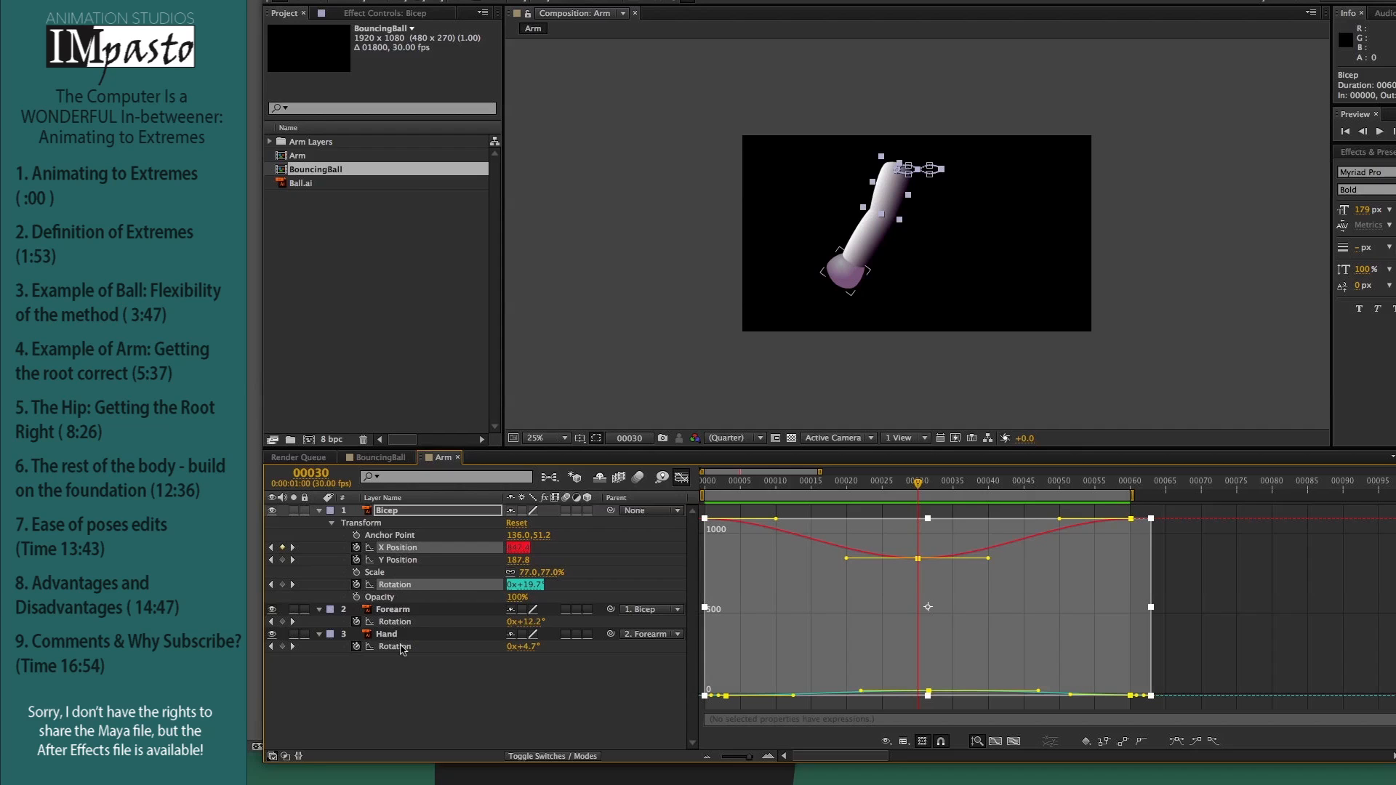
pyautogui.click(403, 703)
# Step: Replace the Bicep's first two Rotation keyframes with copies of its last two at frame 0, and play back the loop
pyautogui.click(397, 584)
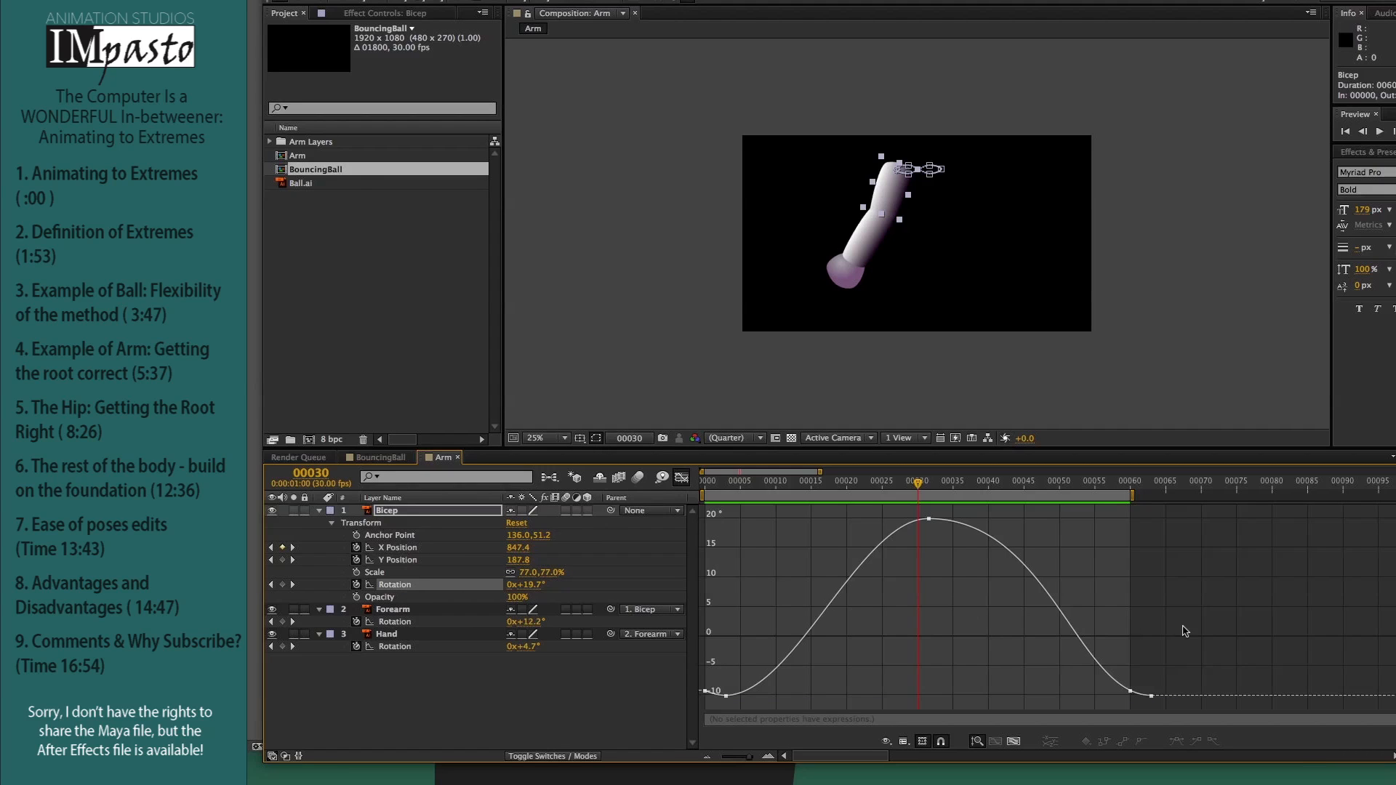
pyautogui.moveTo(1247, 655); pyautogui.dragTo(1090, 709)
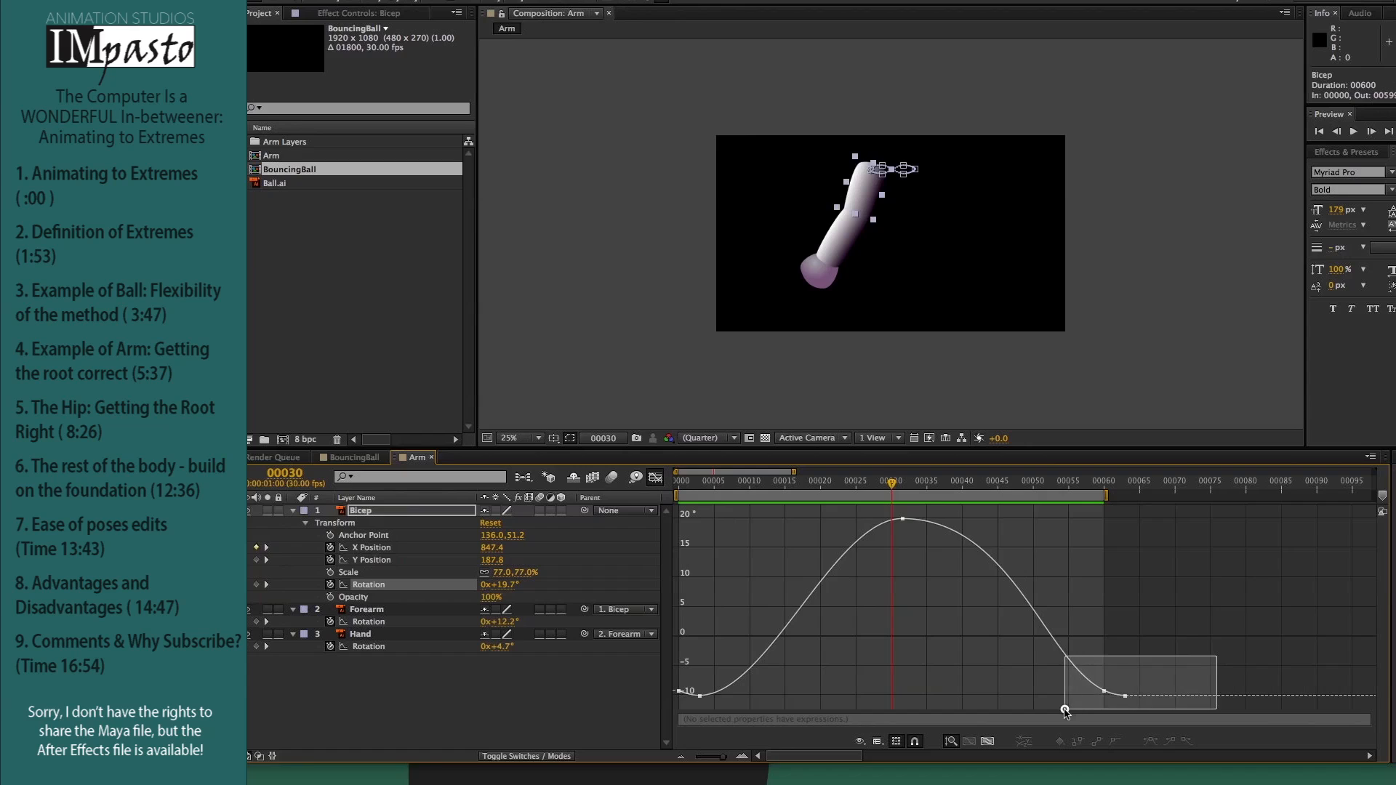
pyautogui.press('super+c')
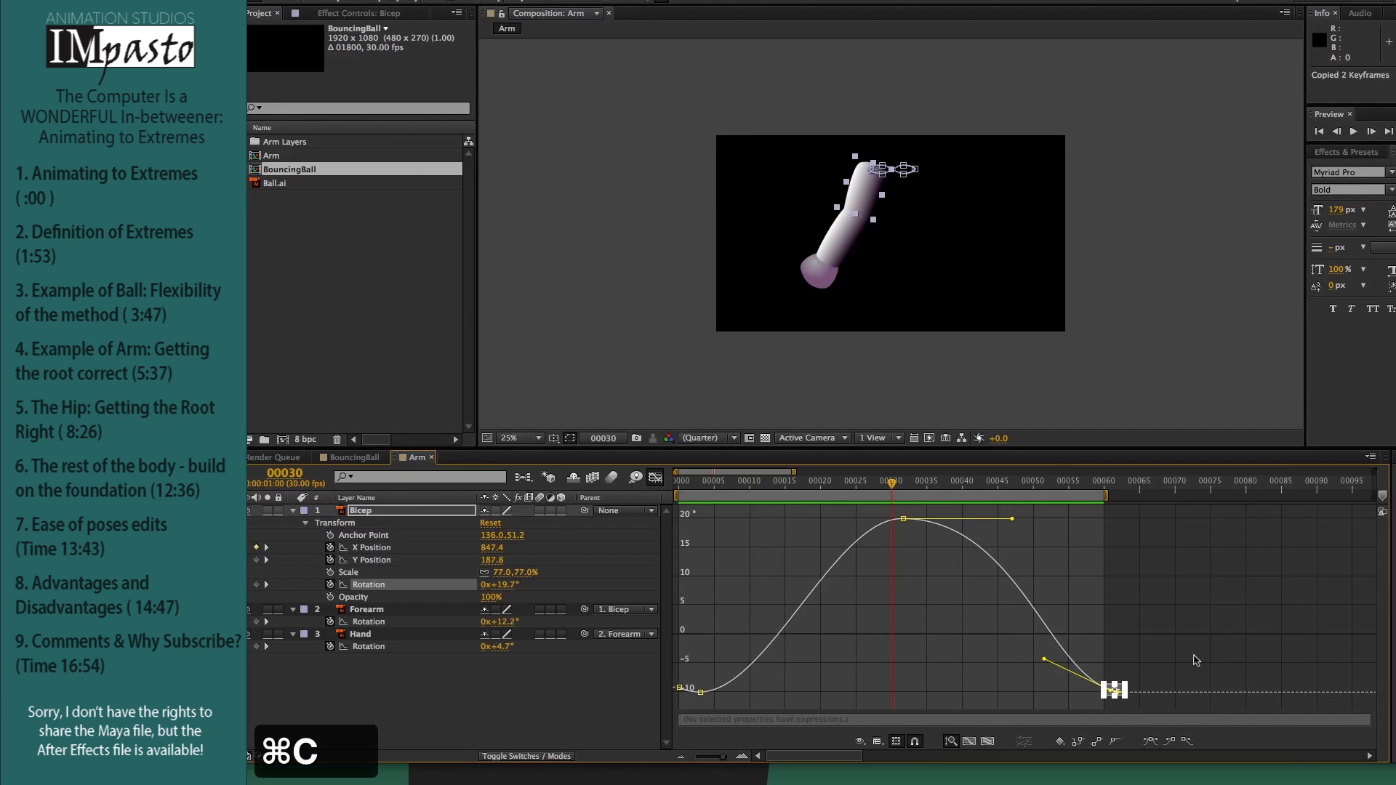
pyautogui.moveTo(751, 661); pyautogui.dragTo(671, 713)
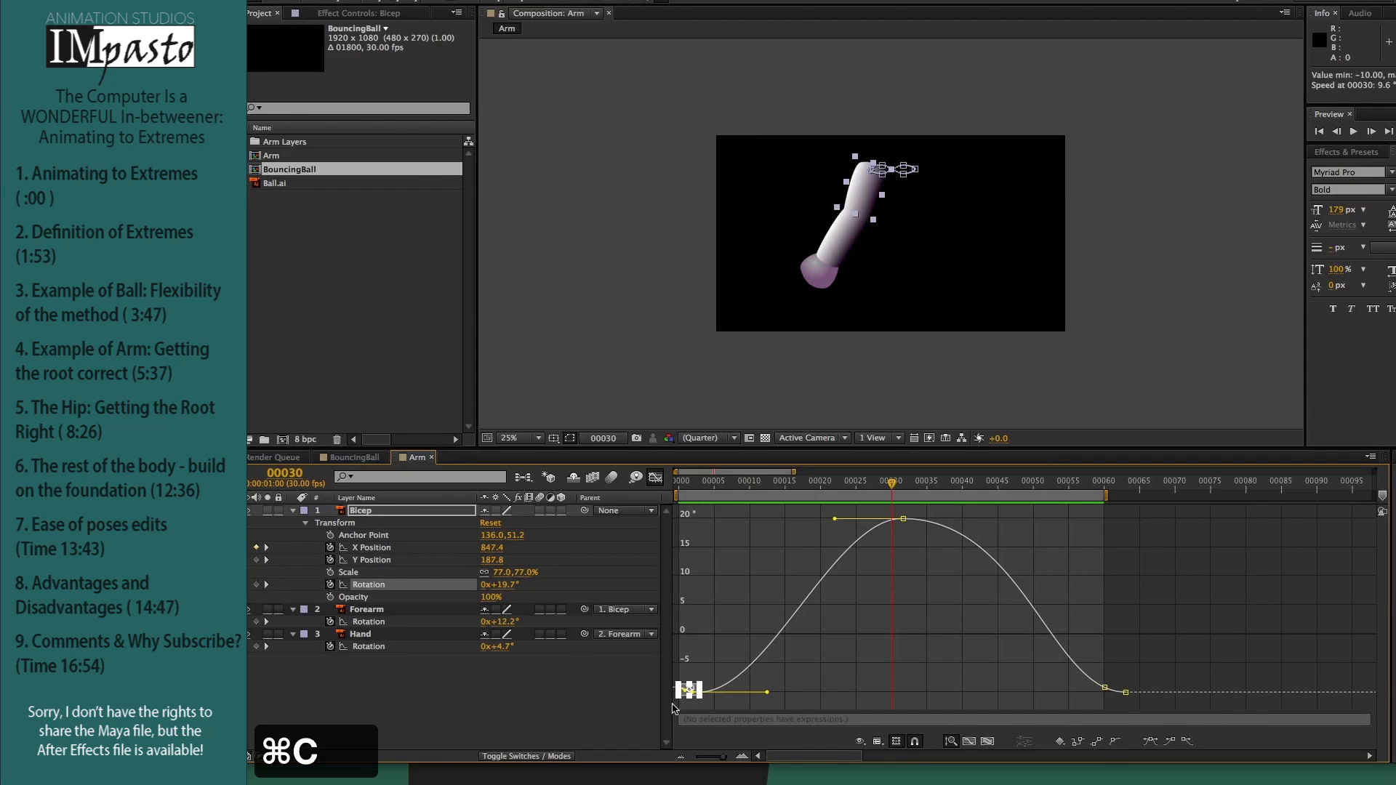
pyautogui.press('Home')
pyautogui.press('BackSpace')
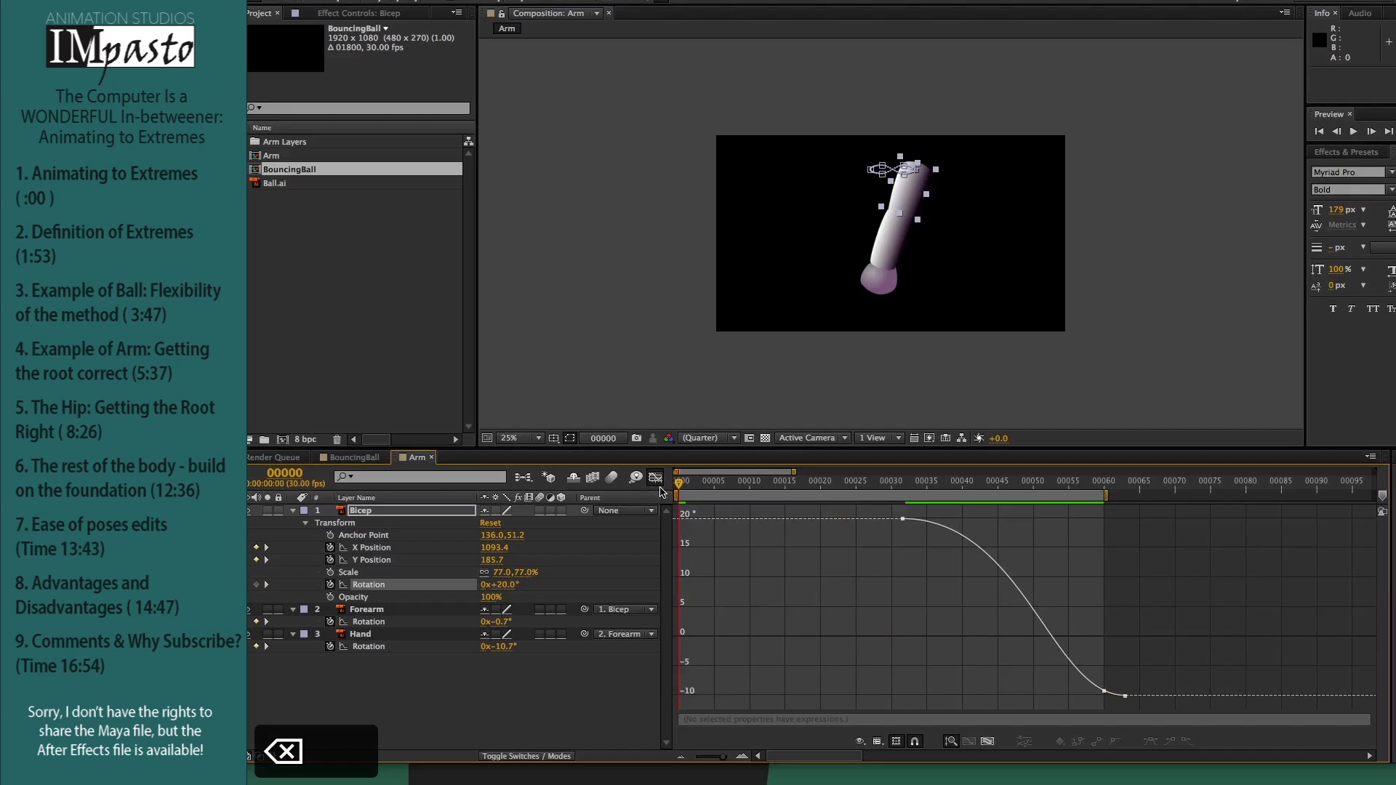
pyautogui.press('super+v')
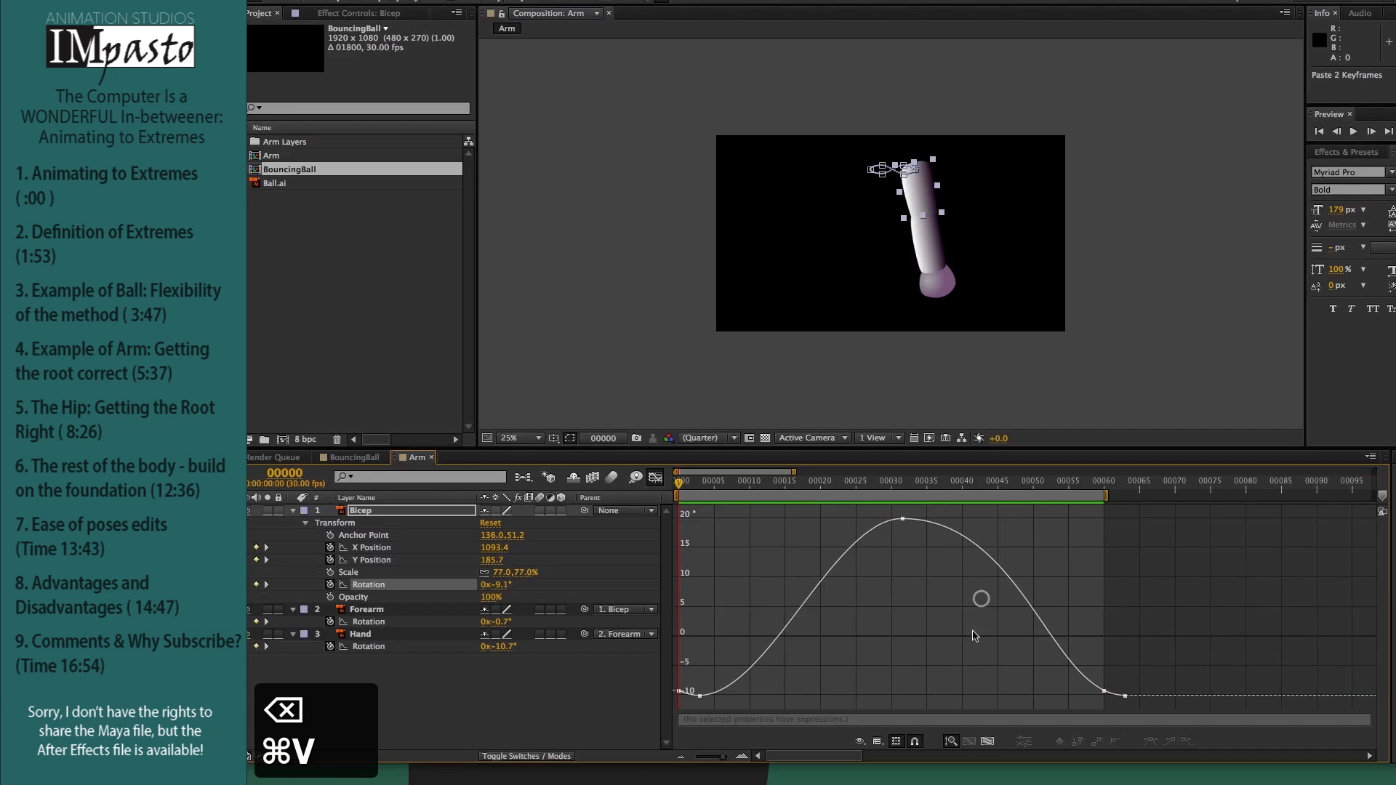
pyautogui.press('space')
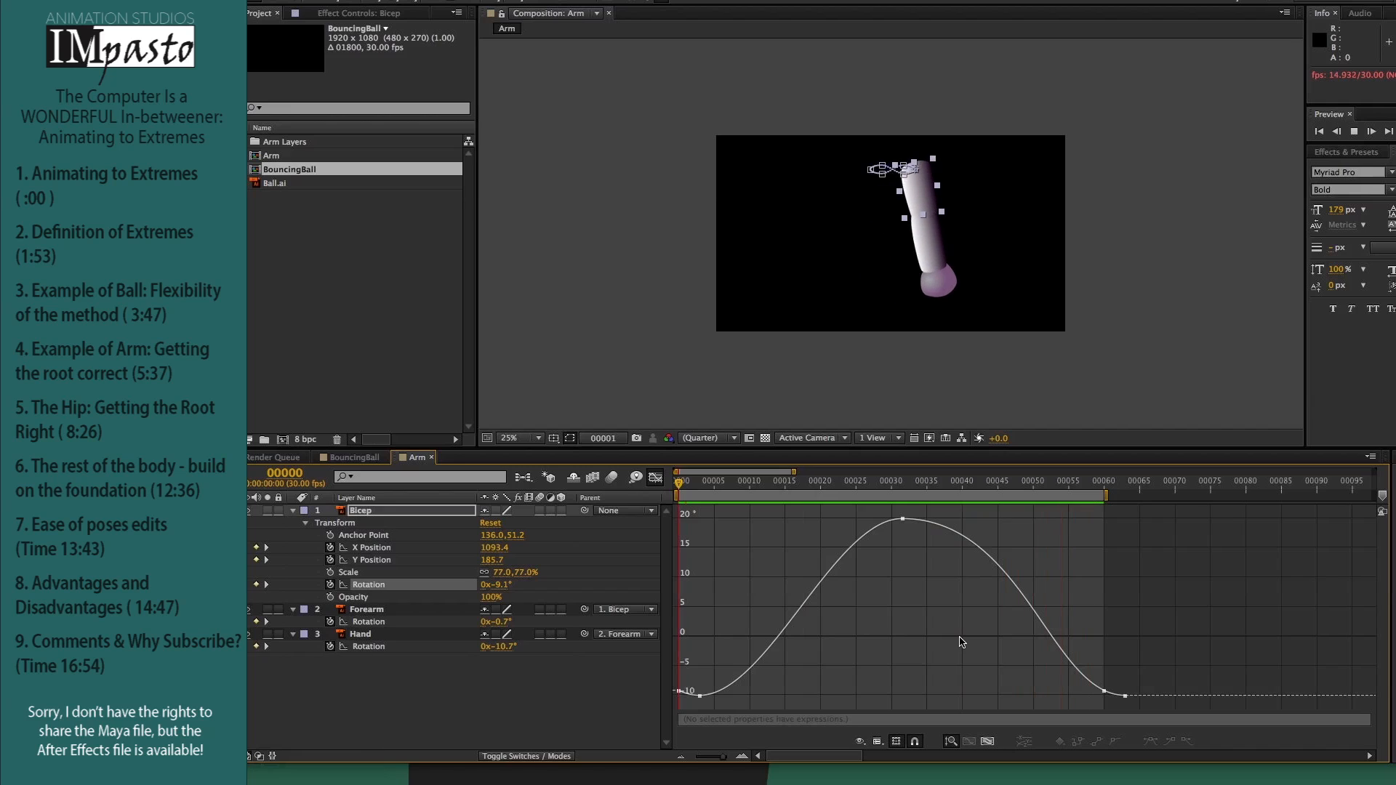
pyautogui.press('space')
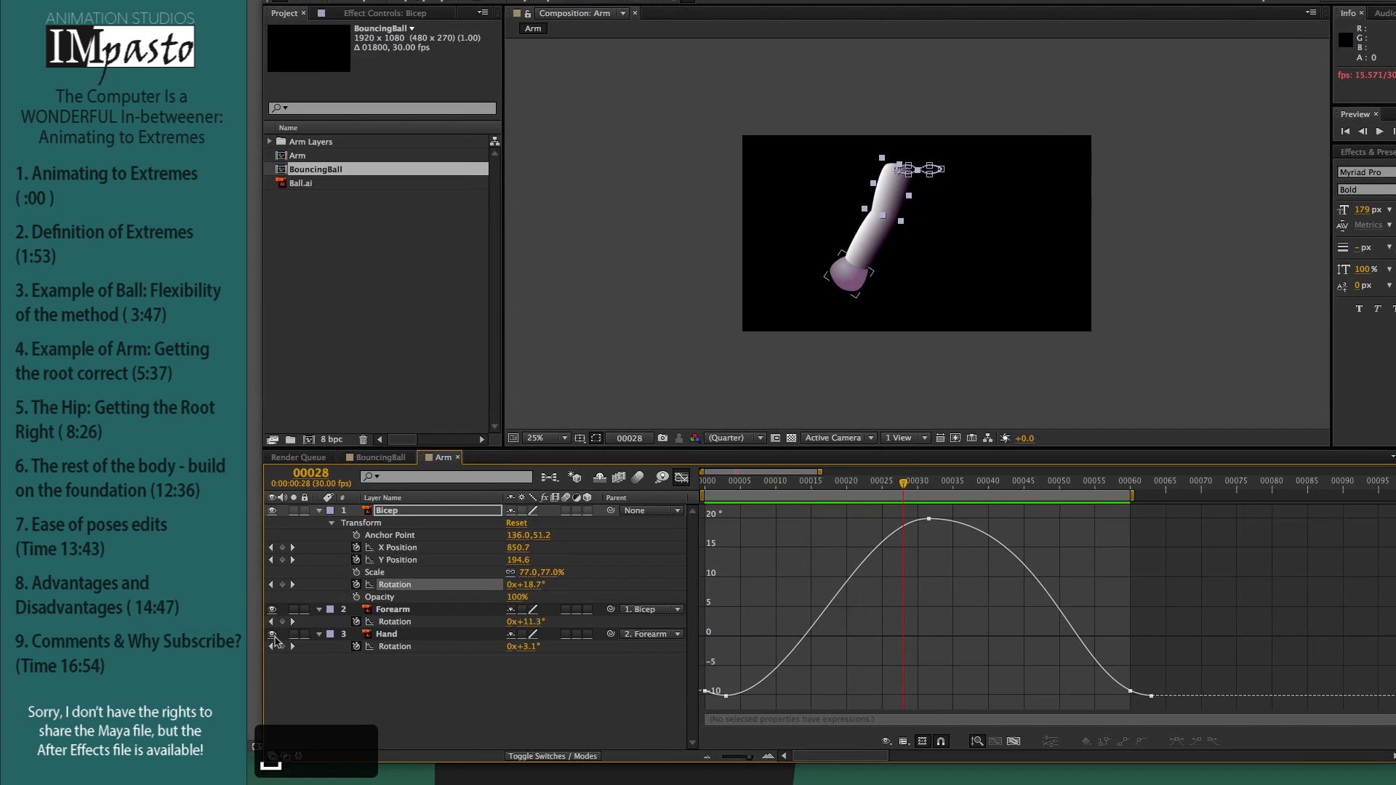
# Step: Hide the Hand and Forearm layers and play back the Bicep's motion on its own
pyautogui.click(272, 634)
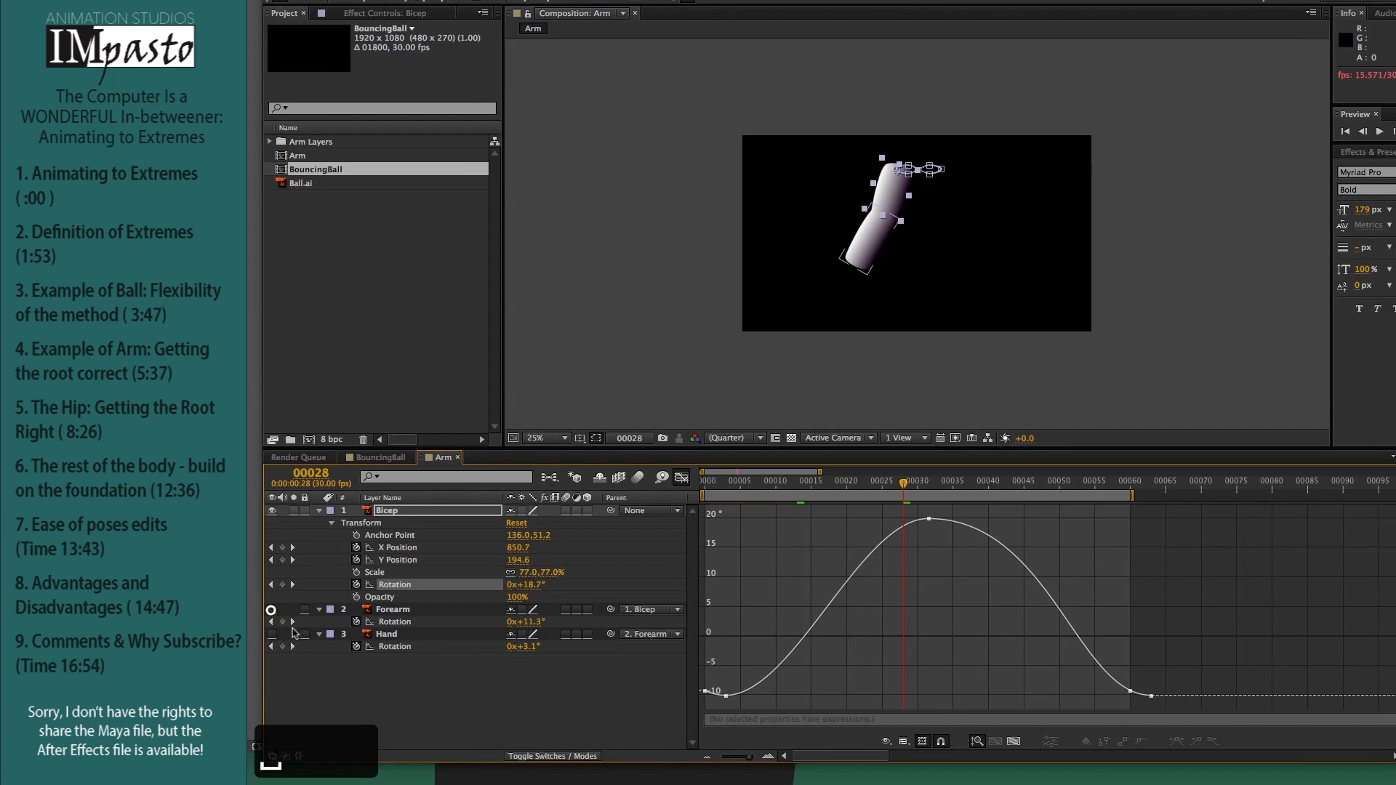
pyautogui.click(272, 609)
pyautogui.click(1035, 644)
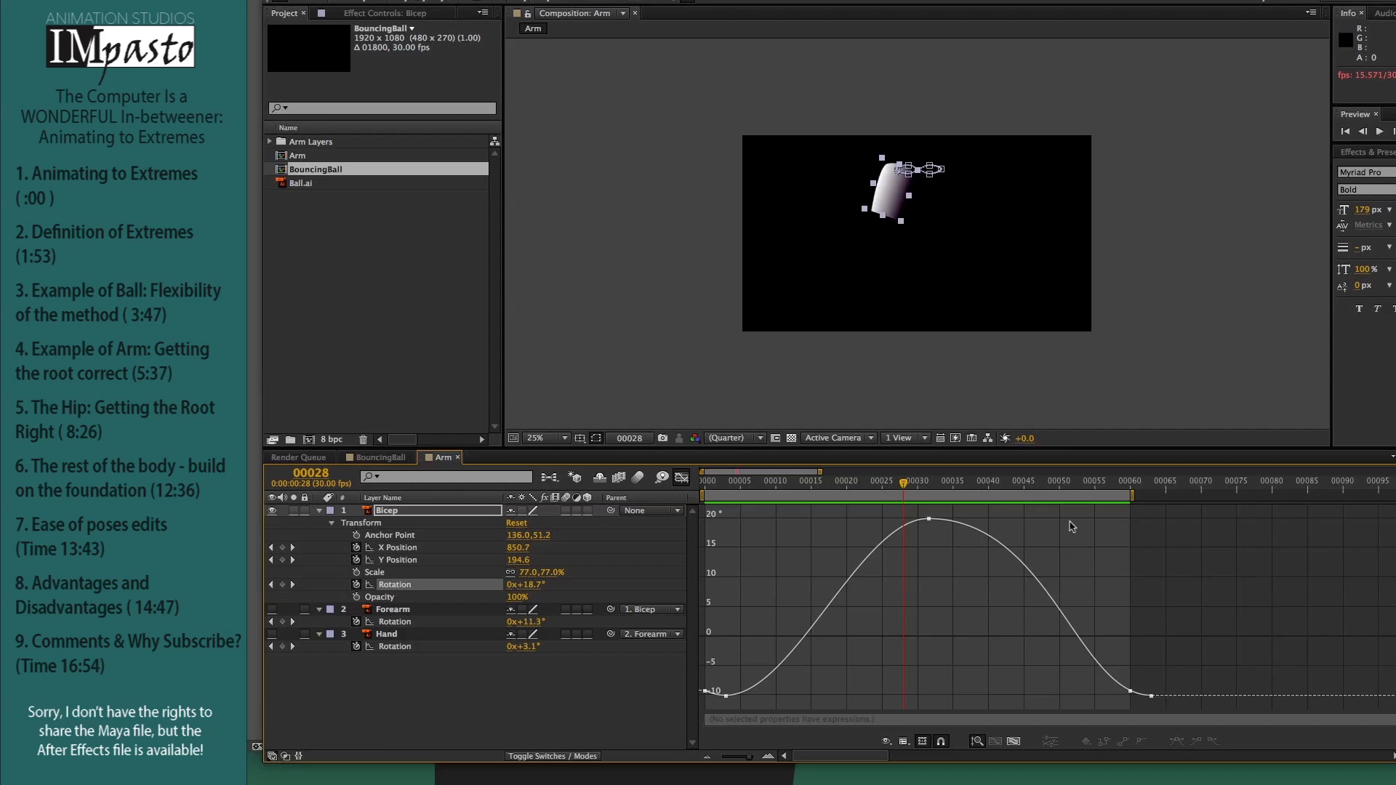
pyautogui.press('space')
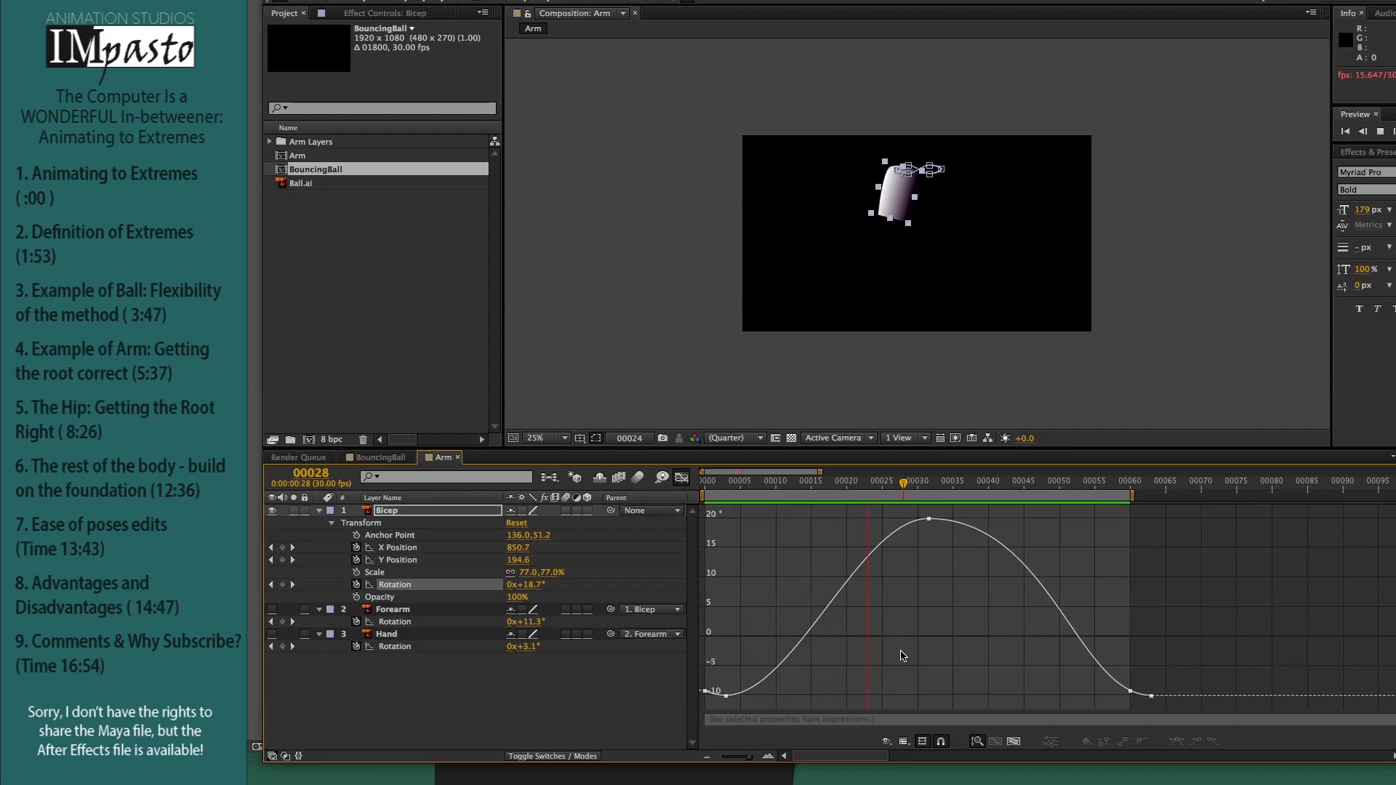
pyautogui.press('space')
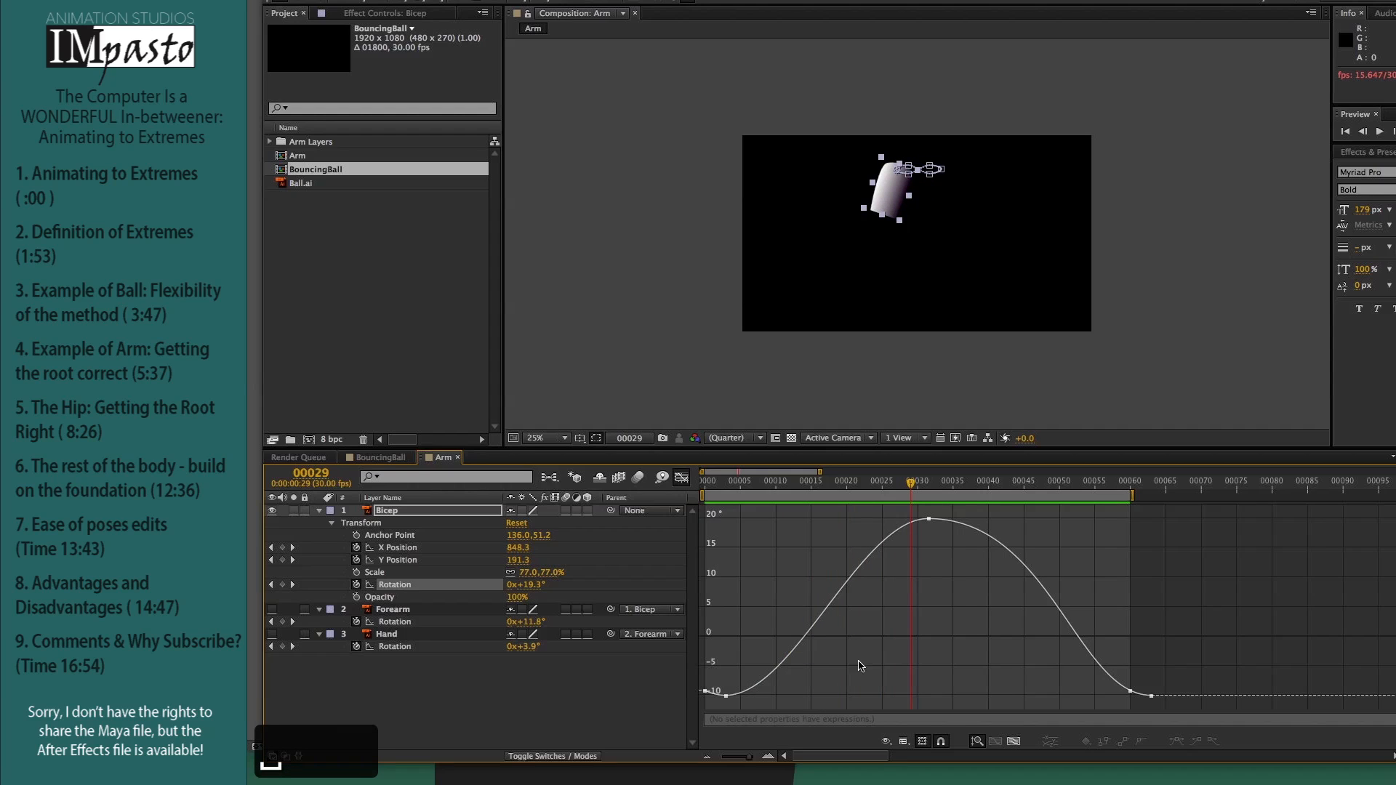
pyautogui.press('space')
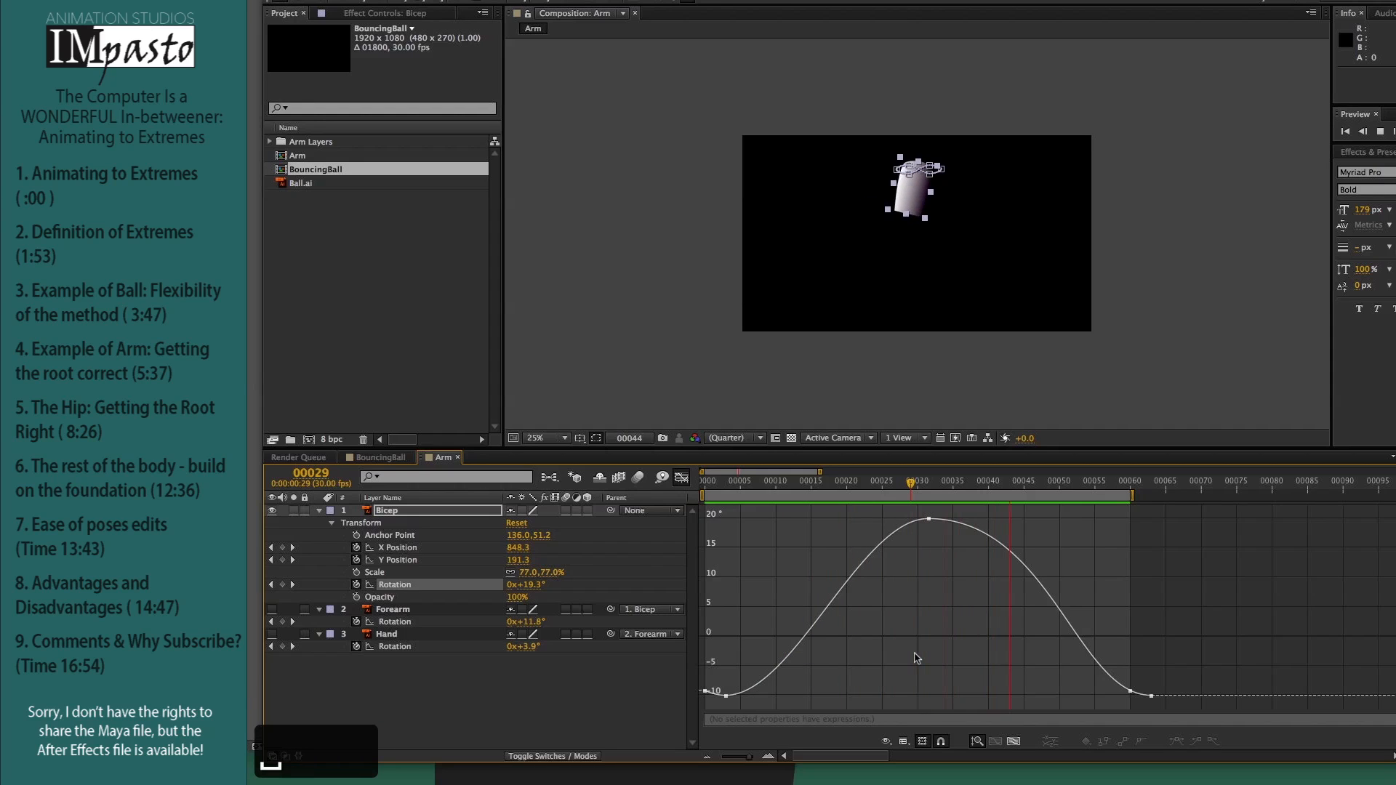
pyautogui.press('space')
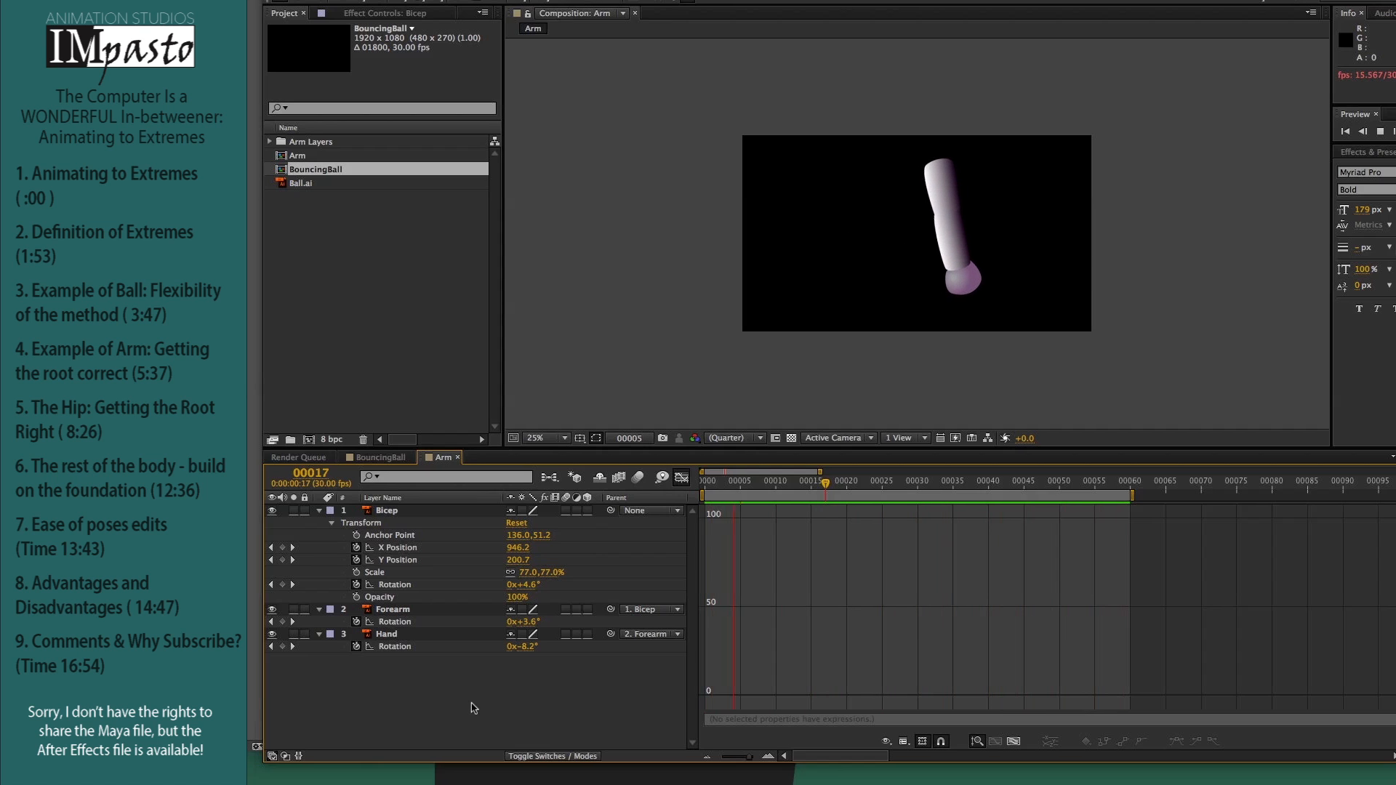
# Step: Stop the arm playback and display the Rotation curves of the Bicep, Forearm and Hand together in the graph
pyautogui.press('space')
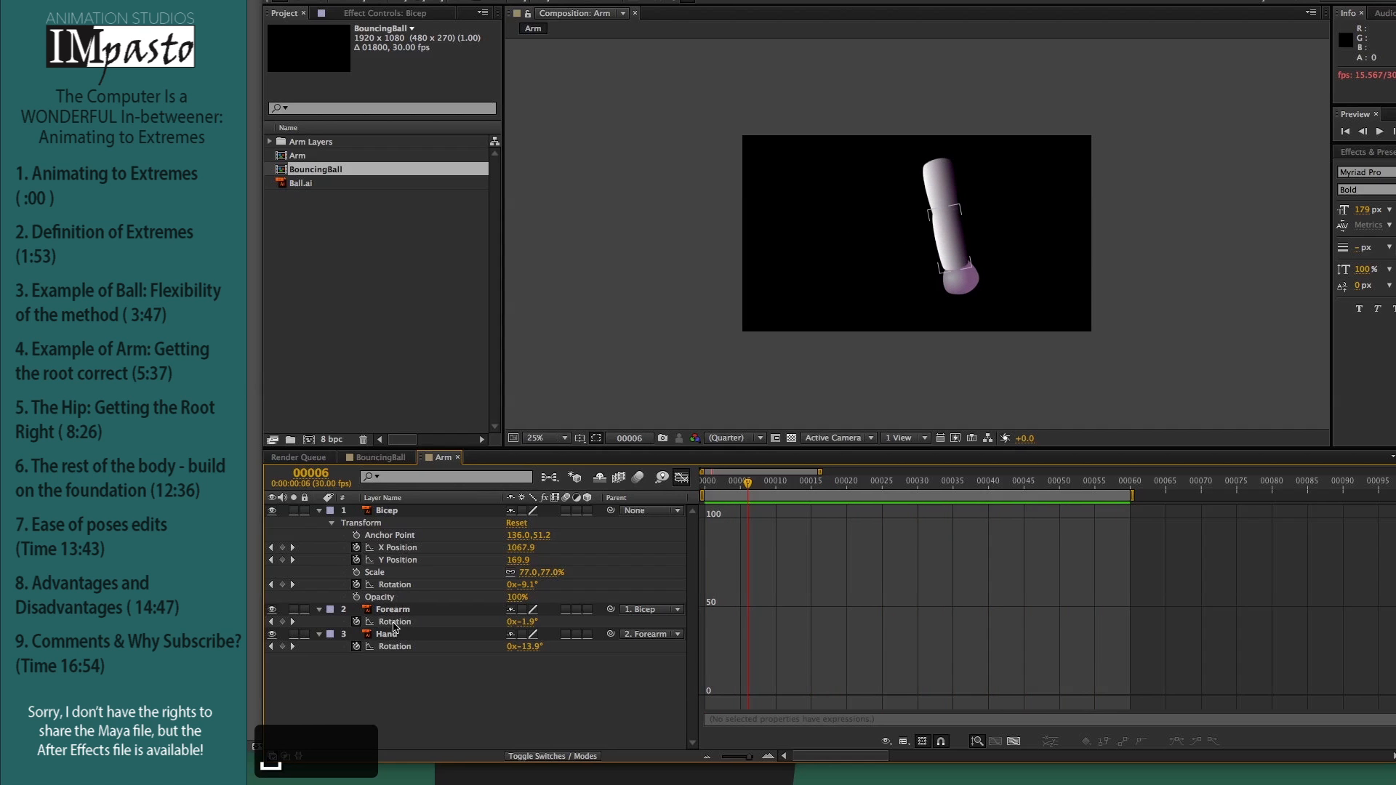
pyautogui.click(394, 622)
pyautogui.click(393, 646)
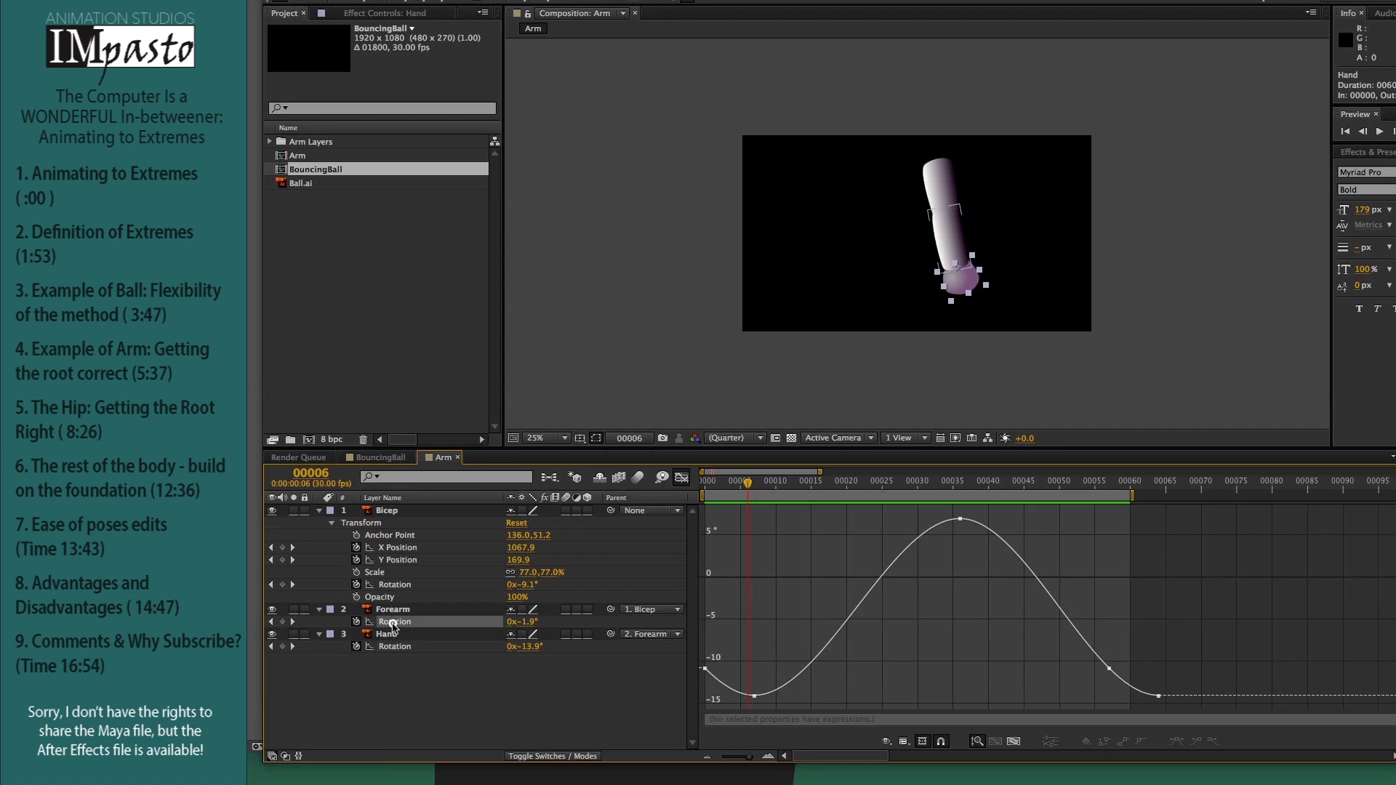
pyautogui.click(395, 621)
pyautogui.click(392, 646)
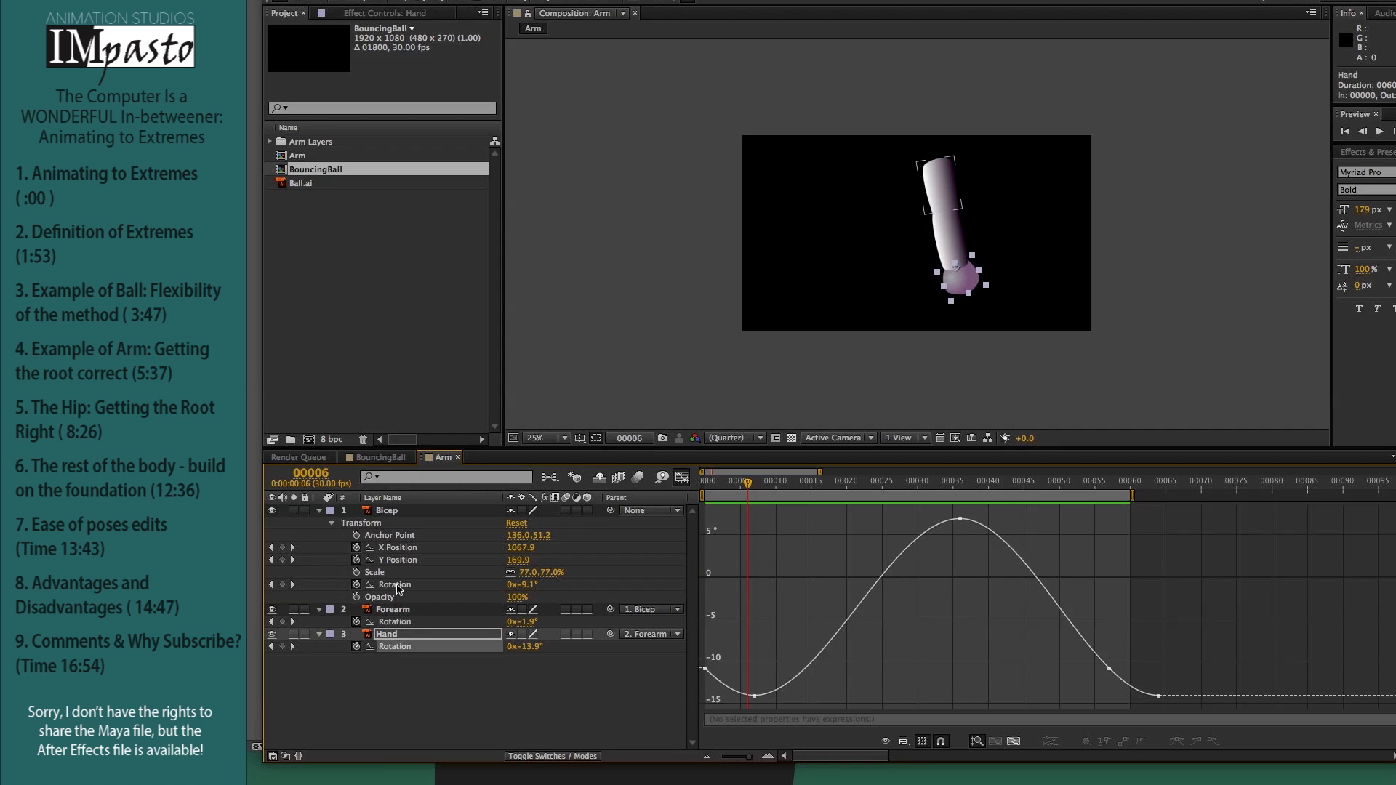
pyautogui.click(395, 585)
pyautogui.keyDown('super'); pyautogui.click(396, 622); pyautogui.keyUp('super')
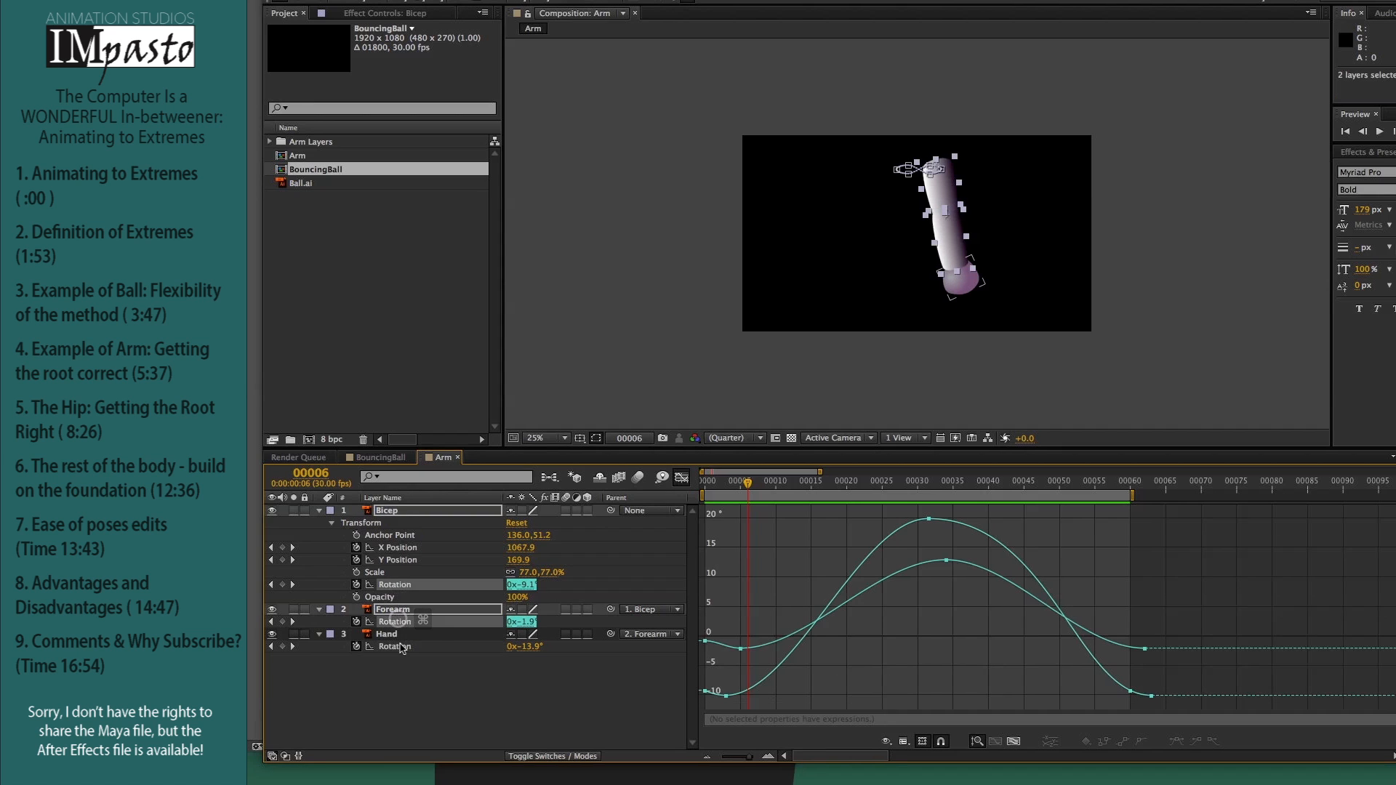
pyautogui.keyDown('super'); pyautogui.click(399, 646); pyautogui.keyUp('super')
# Step: Select the peak keyframes of the three Rotation curves, turn off the transform box, and compare their staggered timing
pyautogui.moveTo(902, 505); pyautogui.dragTo(994, 644)
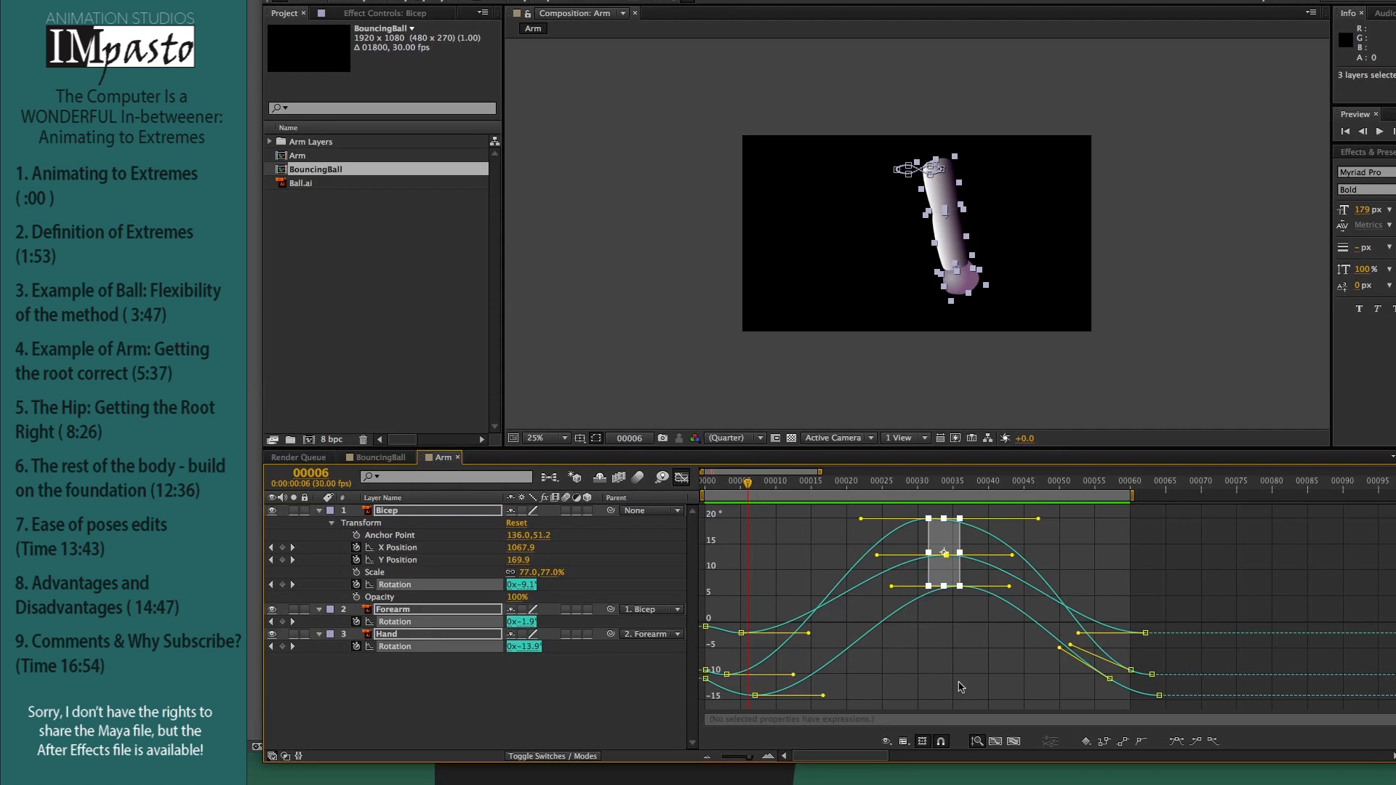
pyautogui.click(923, 741)
pyautogui.moveTo(930, 522)
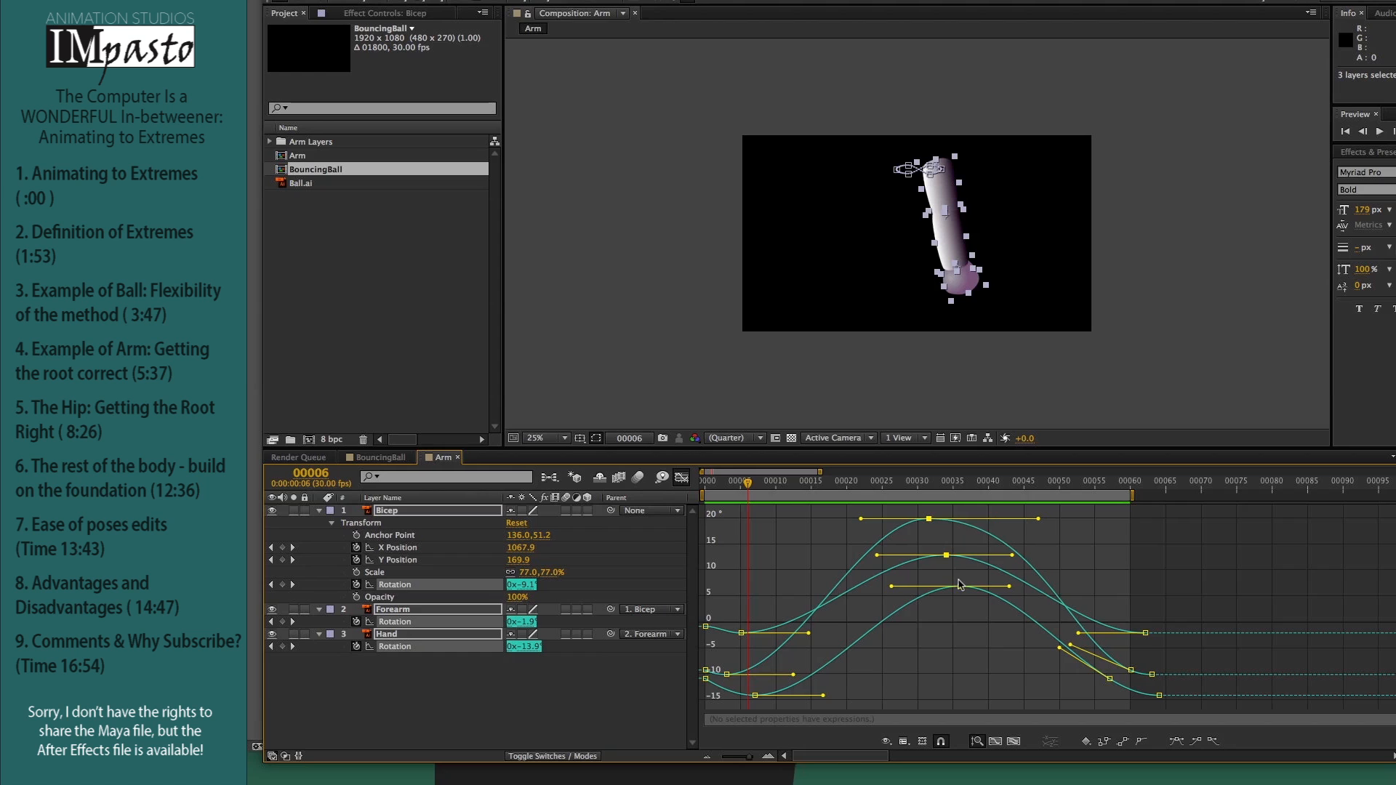
pyautogui.moveTo(961, 589)
pyautogui.click(993, 638)
pyautogui.press('space')
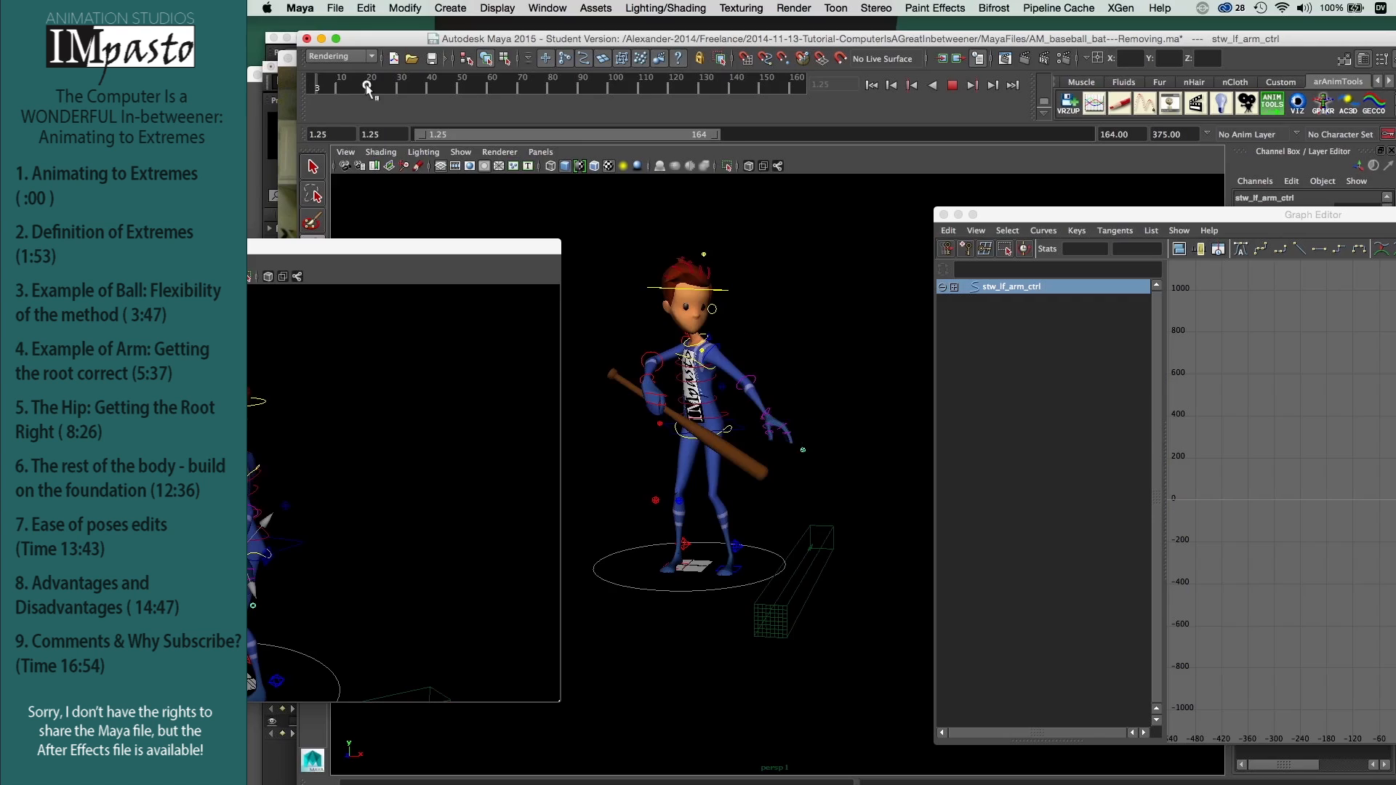
# Step: Switch to Maya and scrub through the baseball bat character animation to frame 164
pyautogui.moveTo(327, 87); pyautogui.dragTo(812, 109)
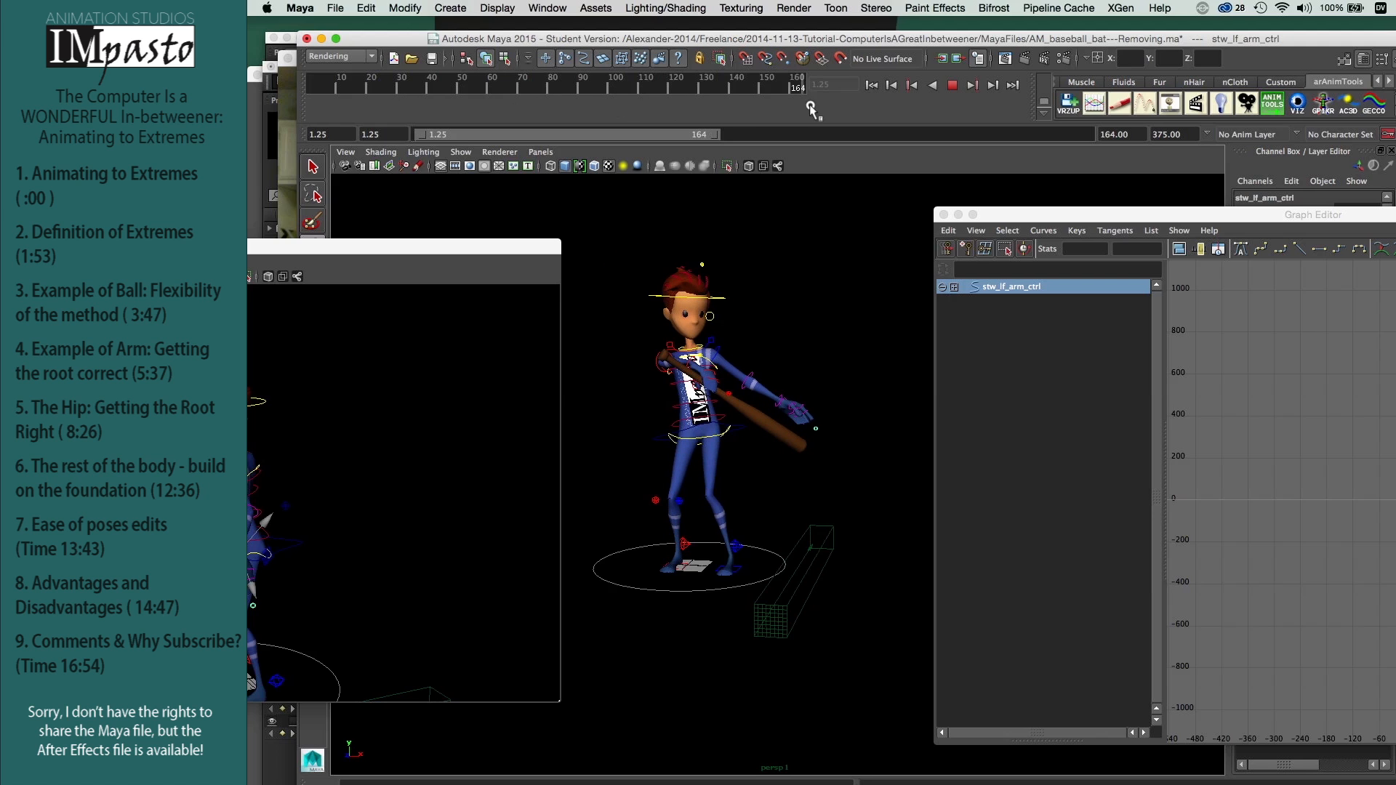
pyautogui.press('super+alt+f')
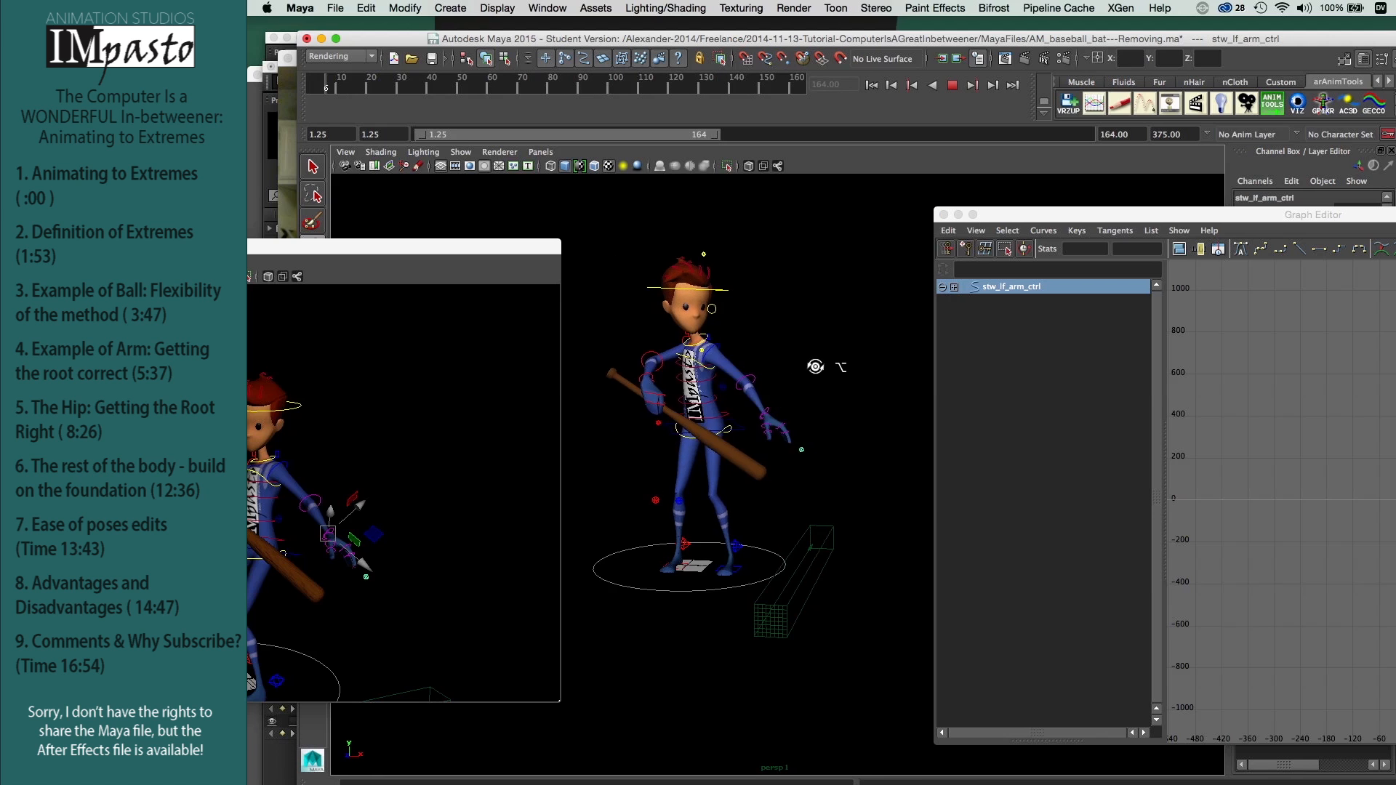
# Step: Orbit around the character during playback and reposition the floating model panel so the whole character shows
pyautogui.keyDown('alt'); pyautogui.moveTo(818, 367); pyautogui.dragTo(816, 340); pyautogui.keyUp('alt')
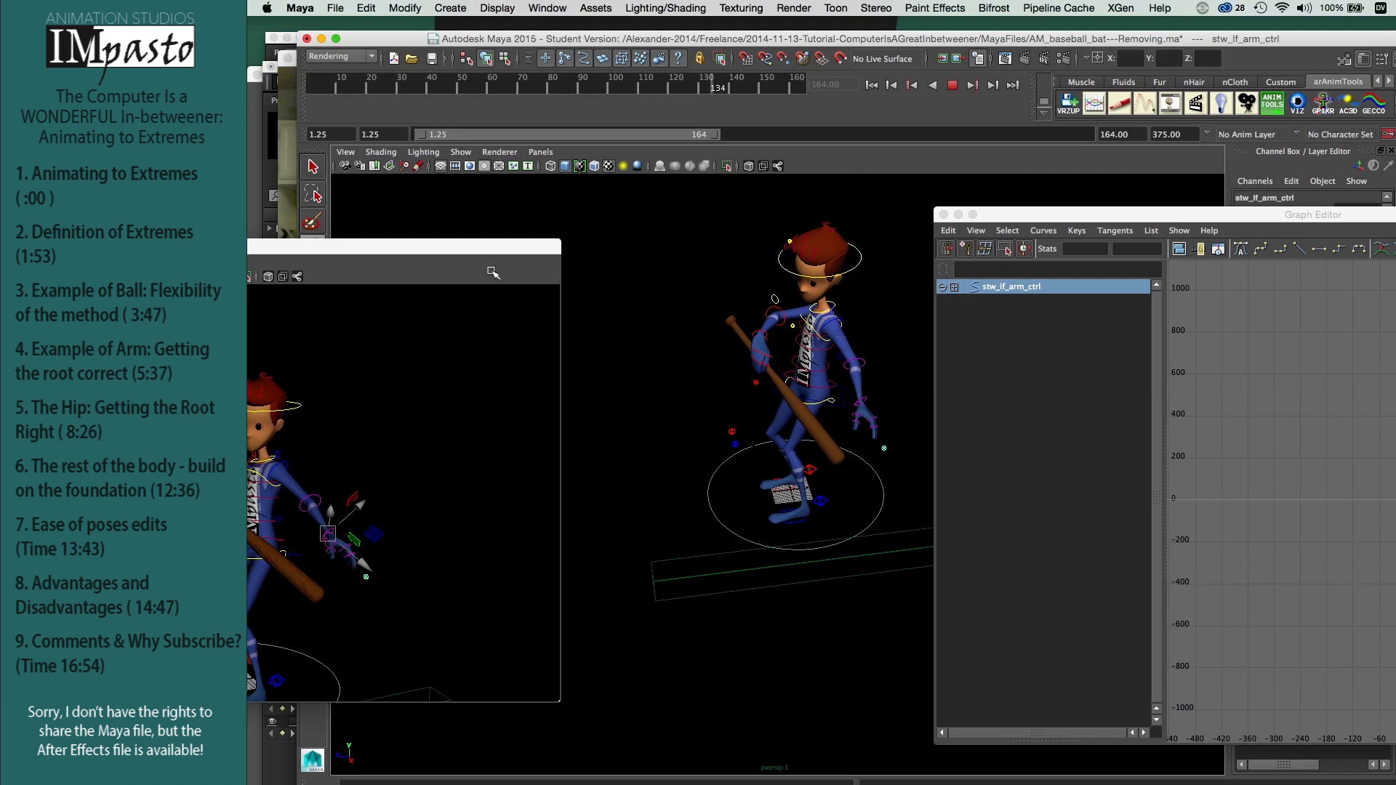
pyautogui.moveTo(478, 244); pyautogui.dragTo(731, 230)
pyautogui.keyDown('alt'); pyautogui.click(682, 422); pyautogui.keyUp('alt')
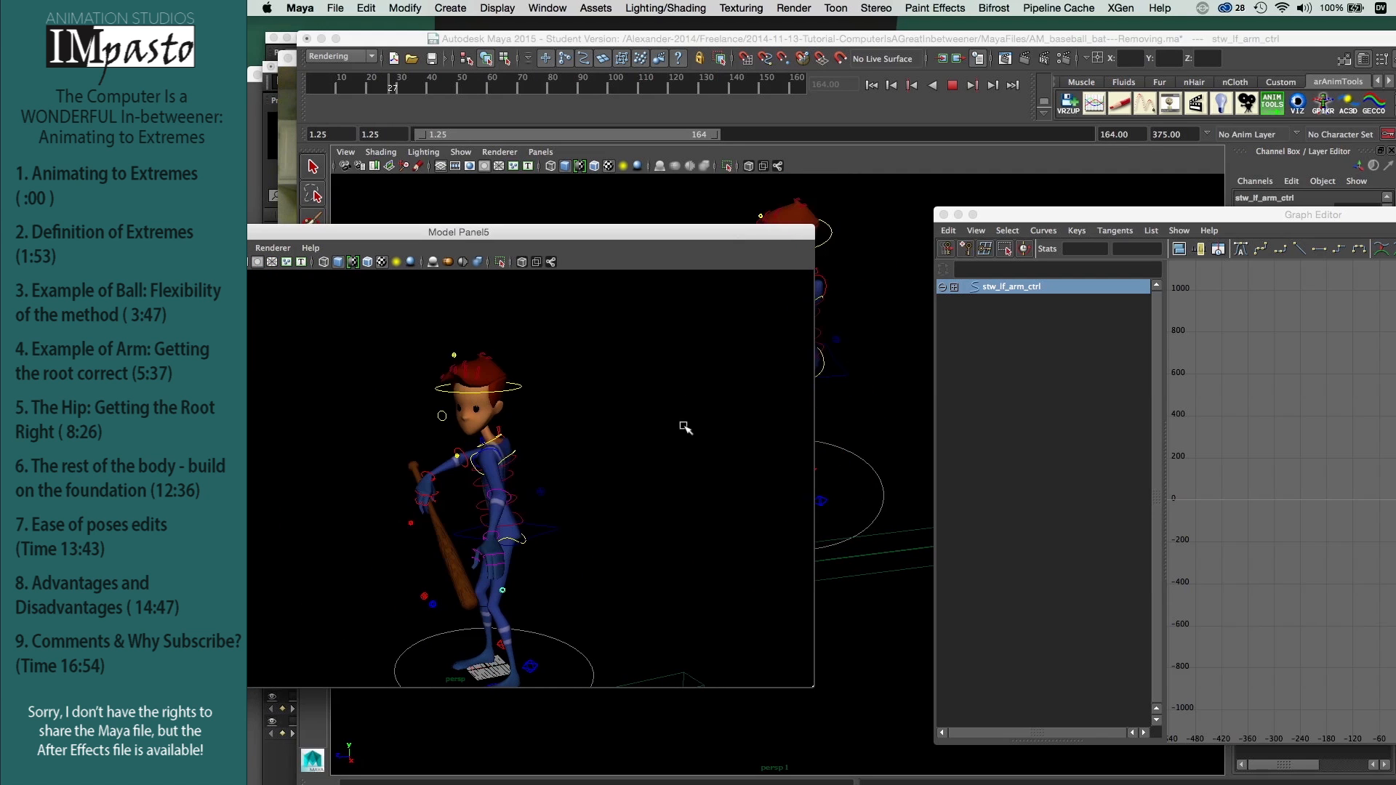
pyautogui.click(683, 425)
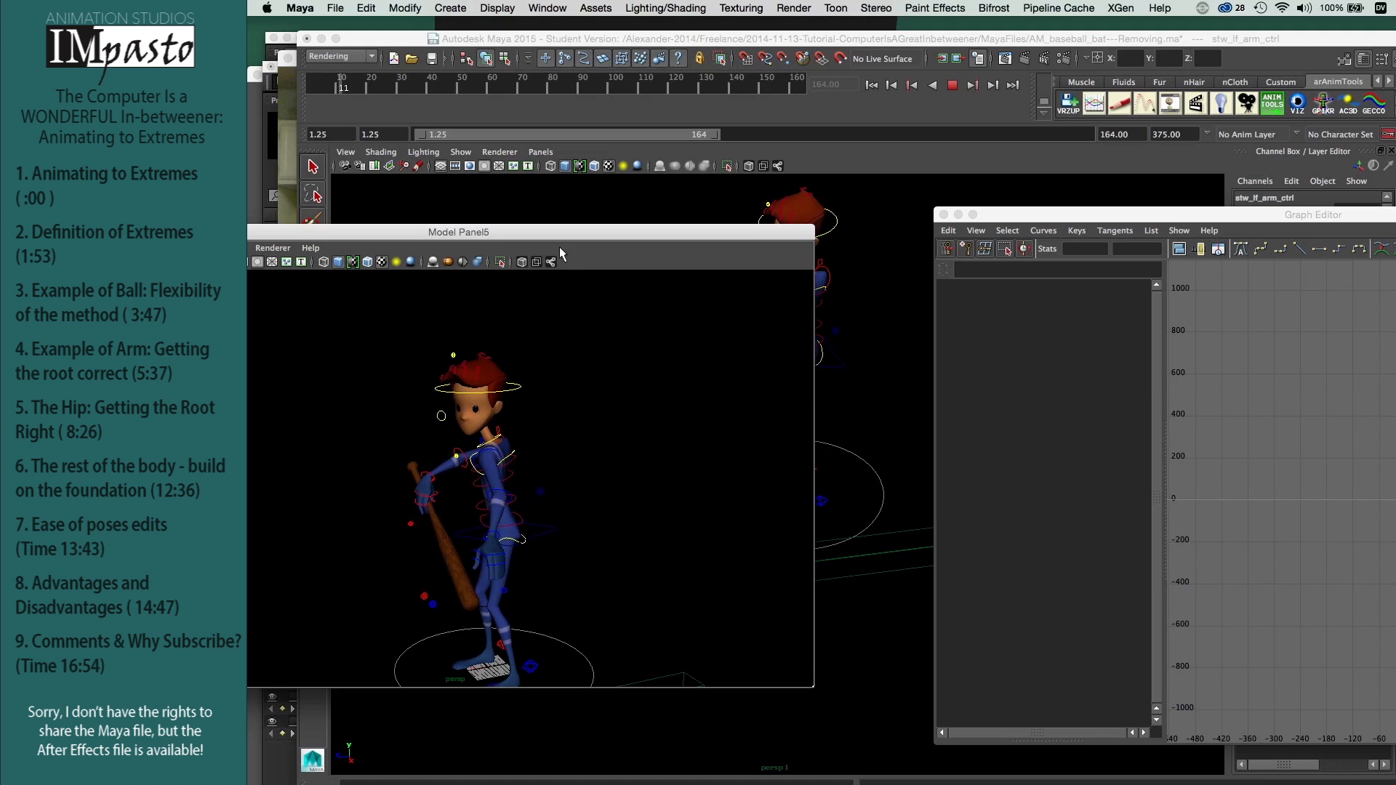
# Step: Stop the bat swing playback and scrub through the character's motion
pyautogui.press('Escape')
pyautogui.moveTo(544, 90); pyautogui.dragTo(560, 86)
pyautogui.press('Escape')
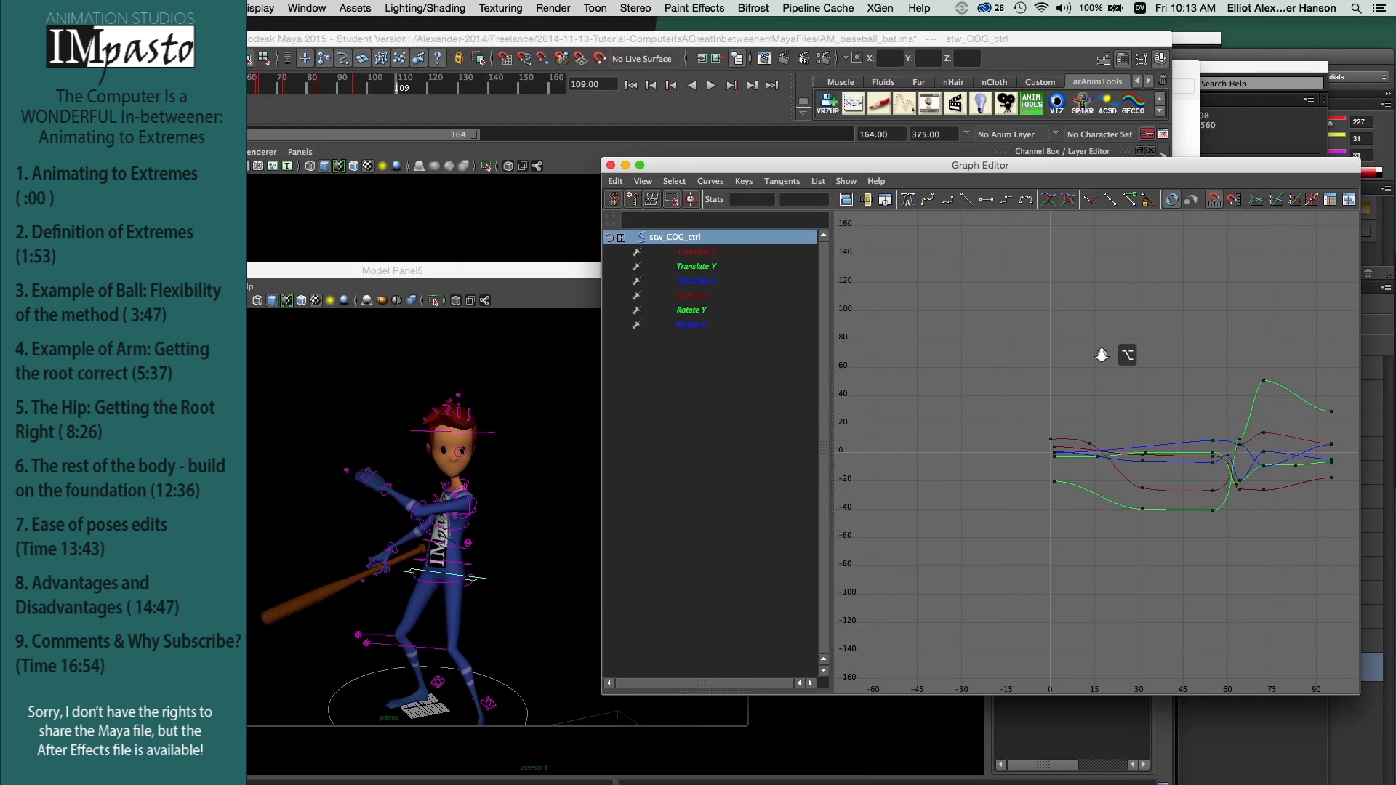
# Step: Frame the stw_COG_ctrl curves and box-select their aligned key columns to examine the hip's extremes, then clear the selection
pyautogui.keyDown('alt'); pyautogui.moveTo(1150, 341); pyautogui.dragTo(1190, 340, button='right'); pyautogui.keyUp('alt')
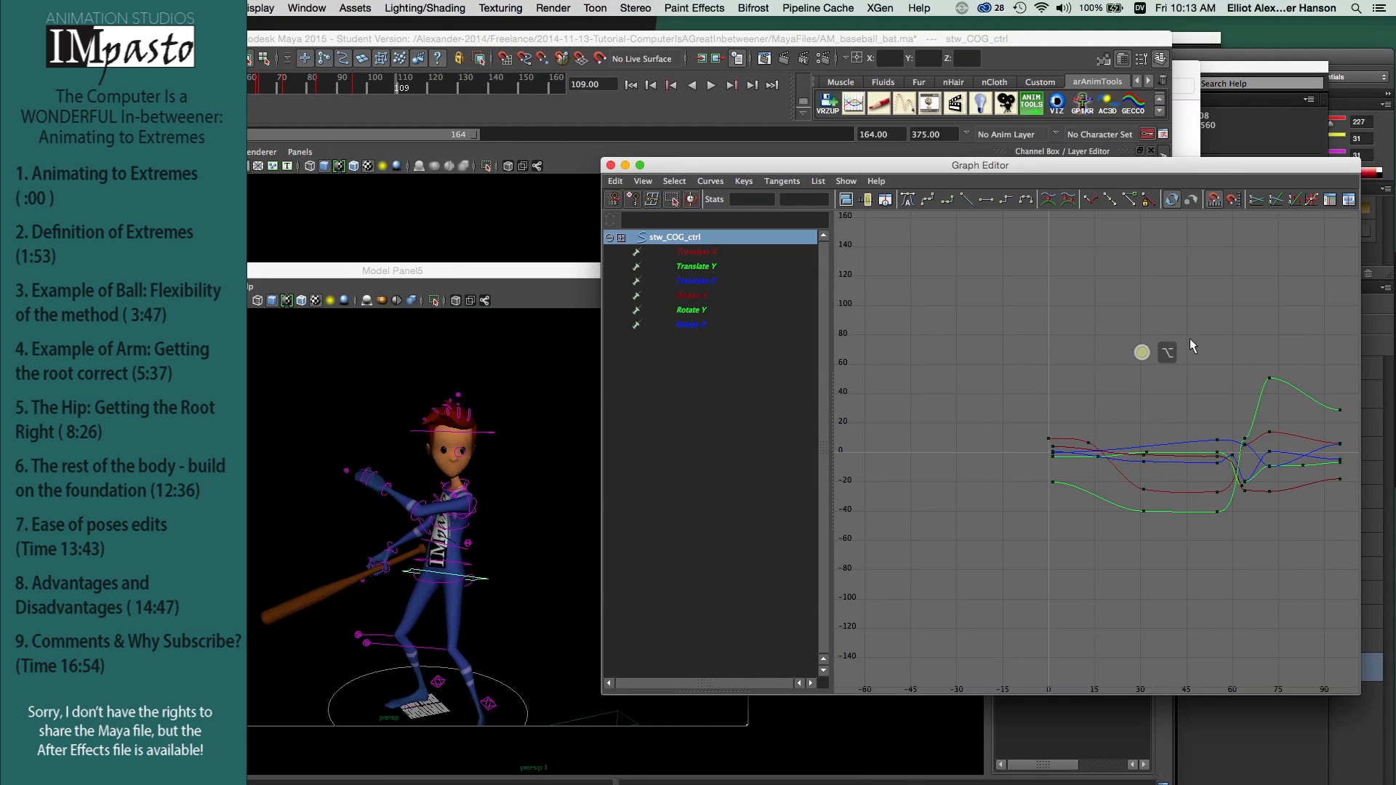
pyautogui.keyDown('alt'); pyautogui.moveTo(1196, 338); pyautogui.dragTo(1070, 327, button='middle'); pyautogui.keyUp('alt')
pyautogui.keyDown('alt'); pyautogui.moveTo(1071, 327); pyautogui.dragTo(1074, 334, button='right'); pyautogui.keyUp('alt')
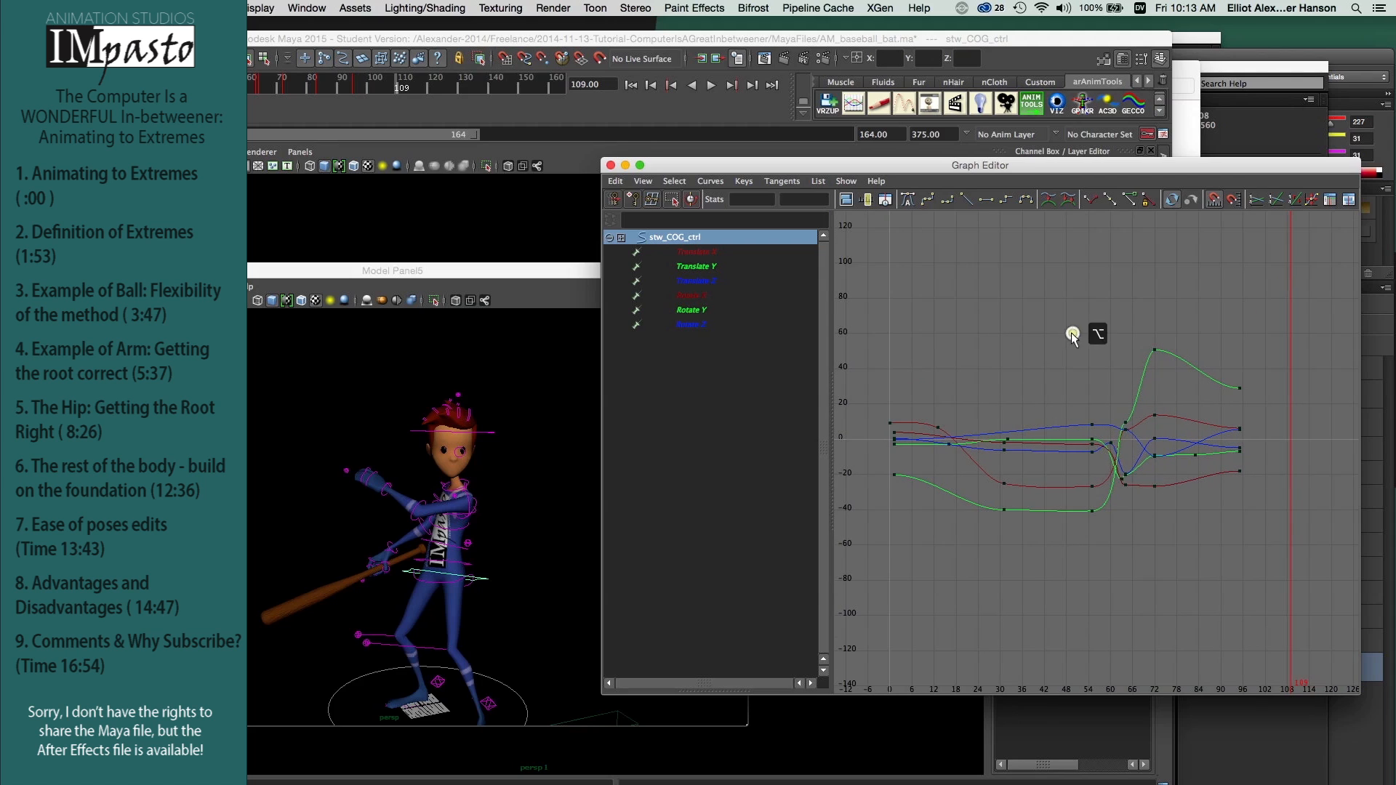
pyautogui.keyDown('alt'); pyautogui.moveTo(1073, 335); pyautogui.dragTo(1003, 341, button='middle'); pyautogui.keyUp('alt')
pyautogui.moveTo(881, 356); pyautogui.dragTo(916, 528)
pyautogui.moveTo(986, 361); pyautogui.dragTo(1102, 554)
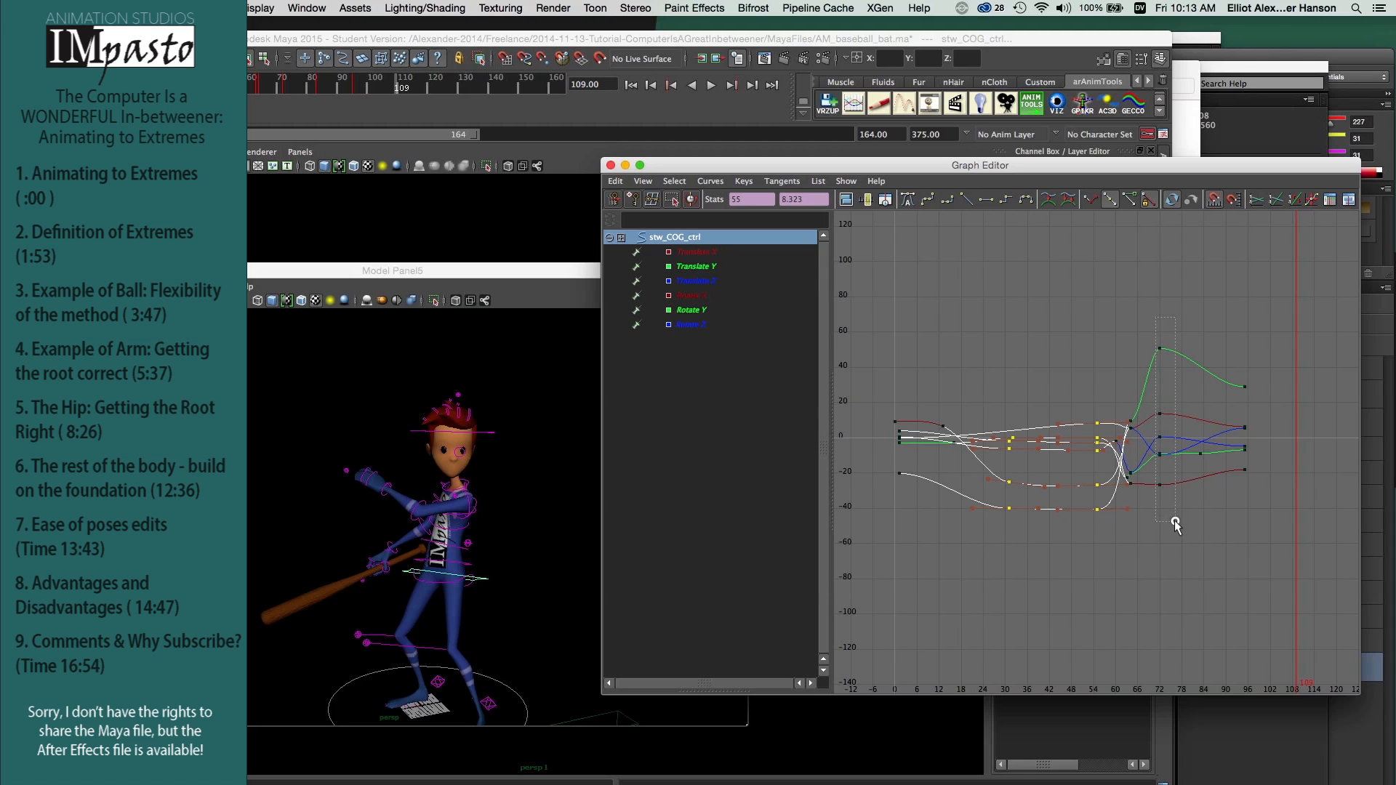
pyautogui.moveTo(1176, 523); pyautogui.dragTo(1175, 521)
pyautogui.moveTo(1227, 348); pyautogui.dragTo(1270, 509)
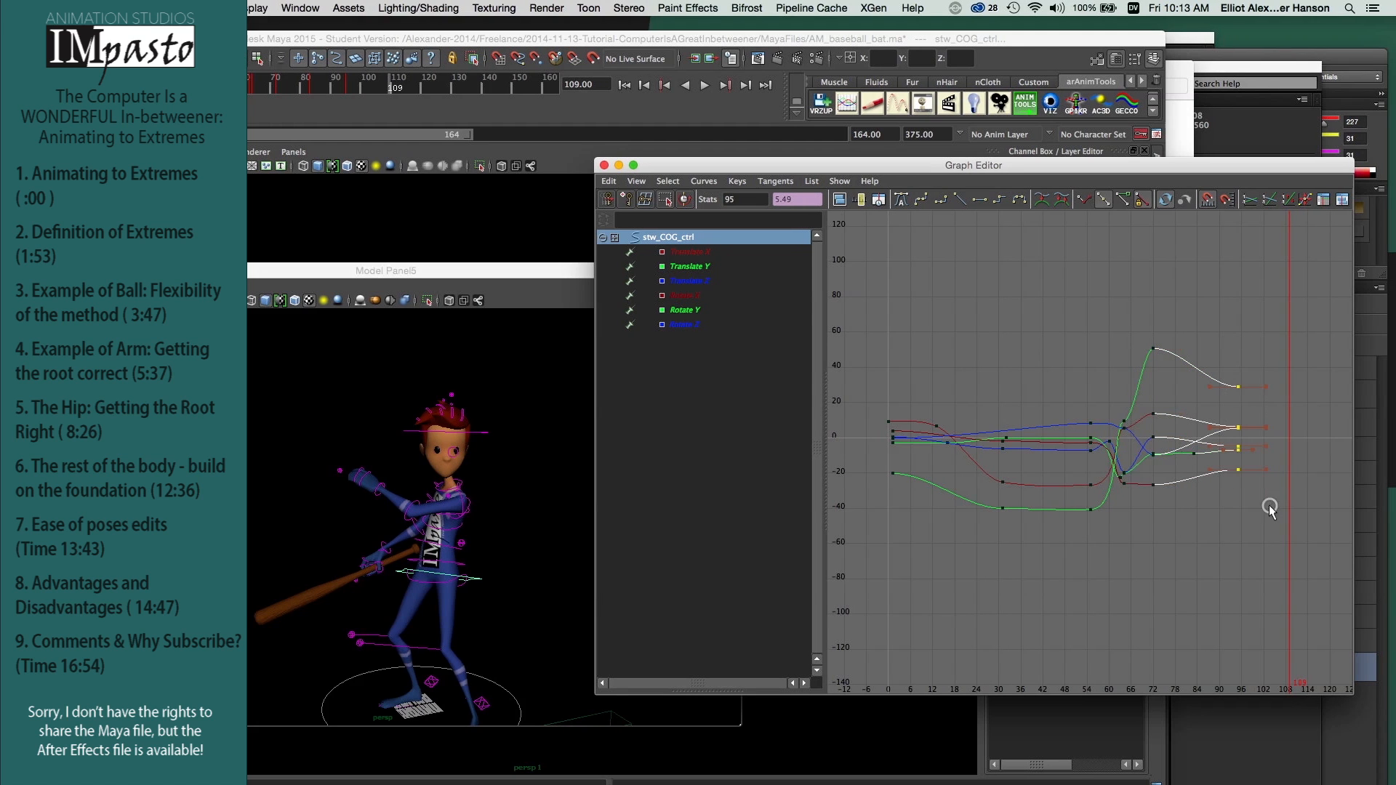
pyautogui.click(1198, 555)
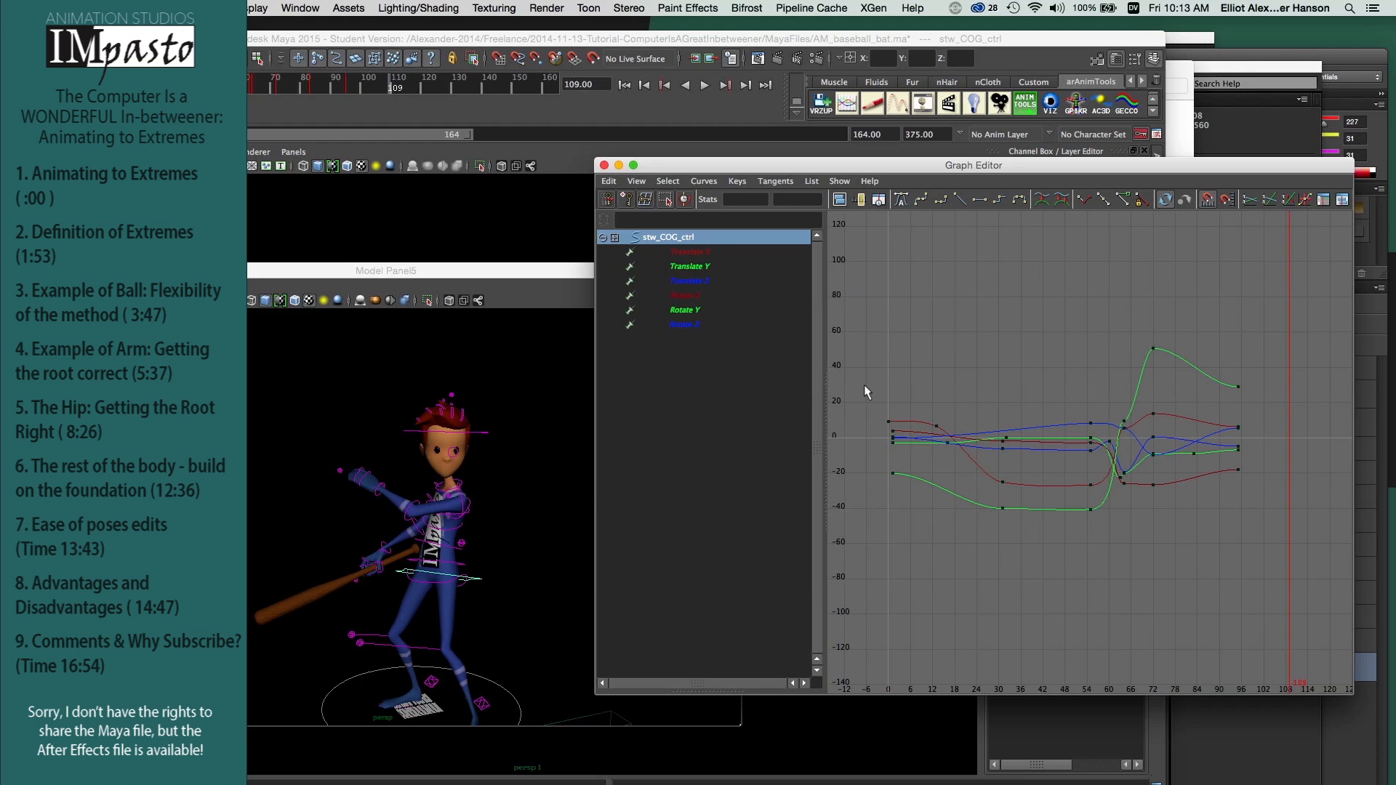
# Step: Inspect the hip control's individual Translate and Rotate curves, then display all six channels together
pyautogui.click(703, 253)
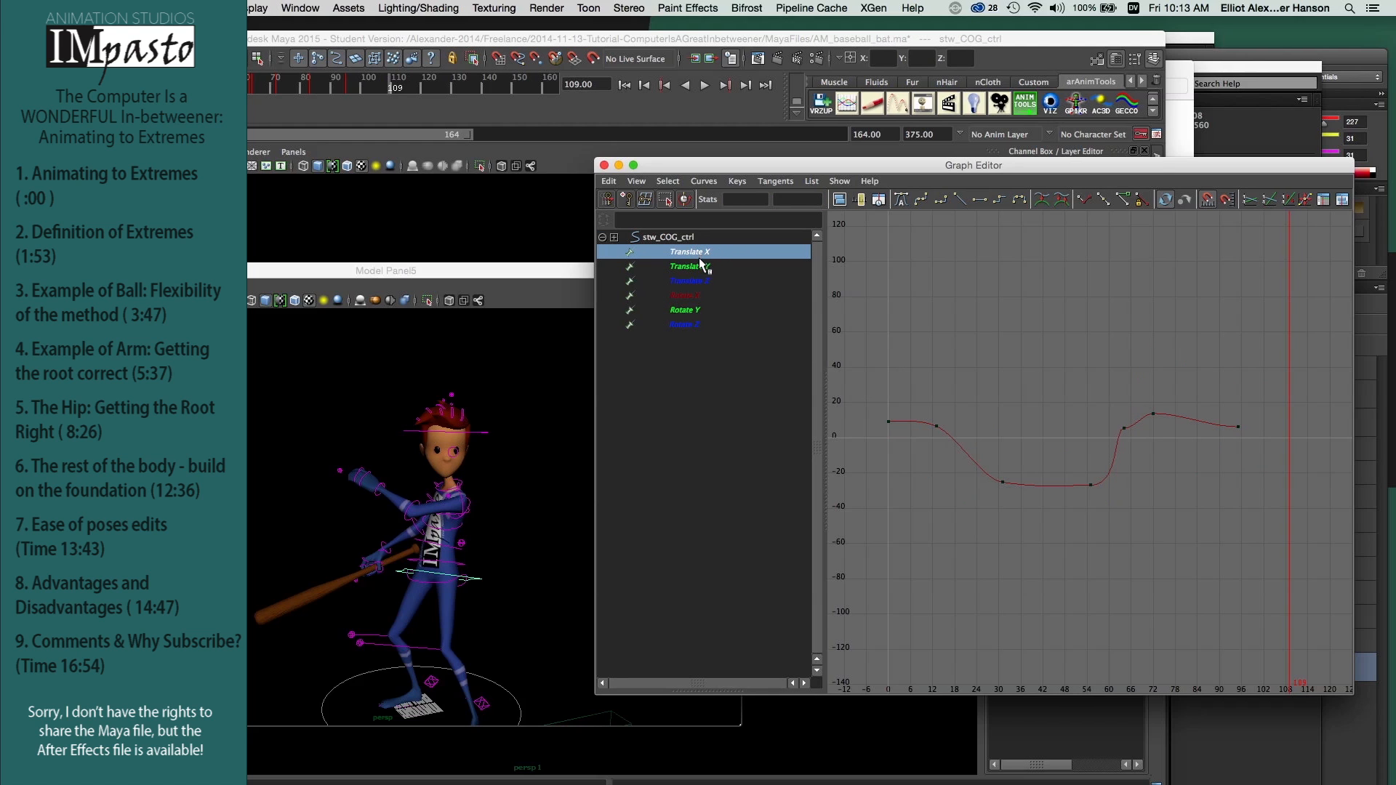
pyautogui.click(699, 267)
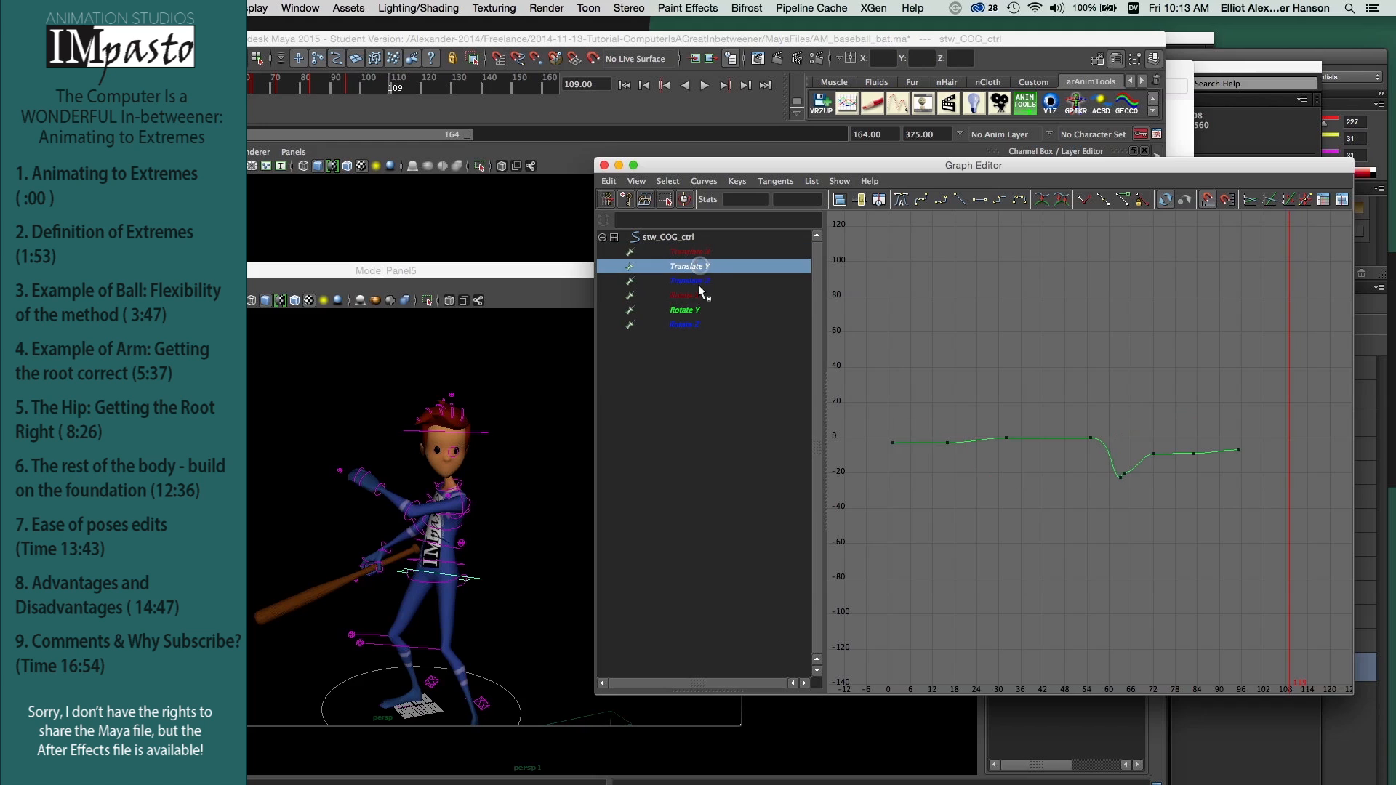
pyautogui.click(699, 281)
pyautogui.click(700, 295)
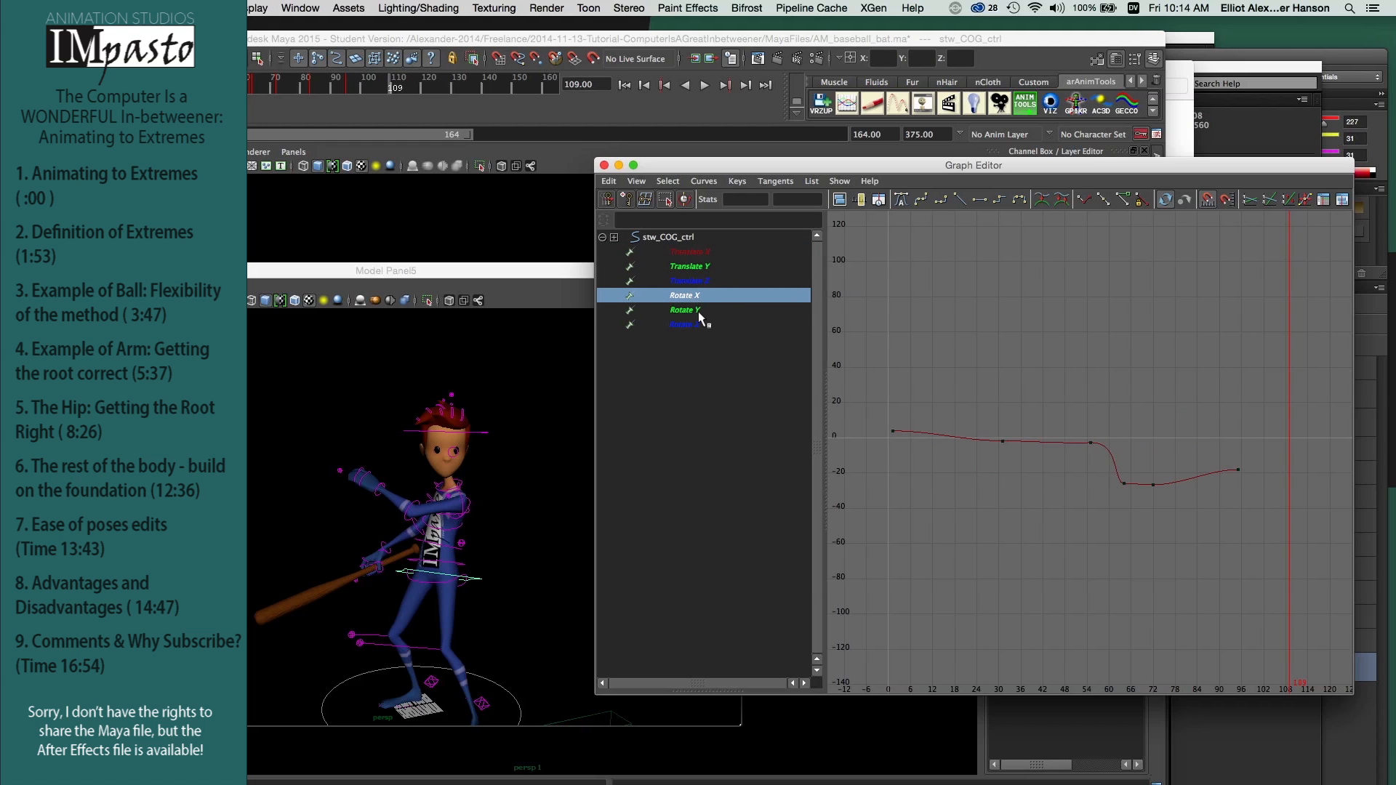
pyautogui.click(698, 311)
pyautogui.click(698, 325)
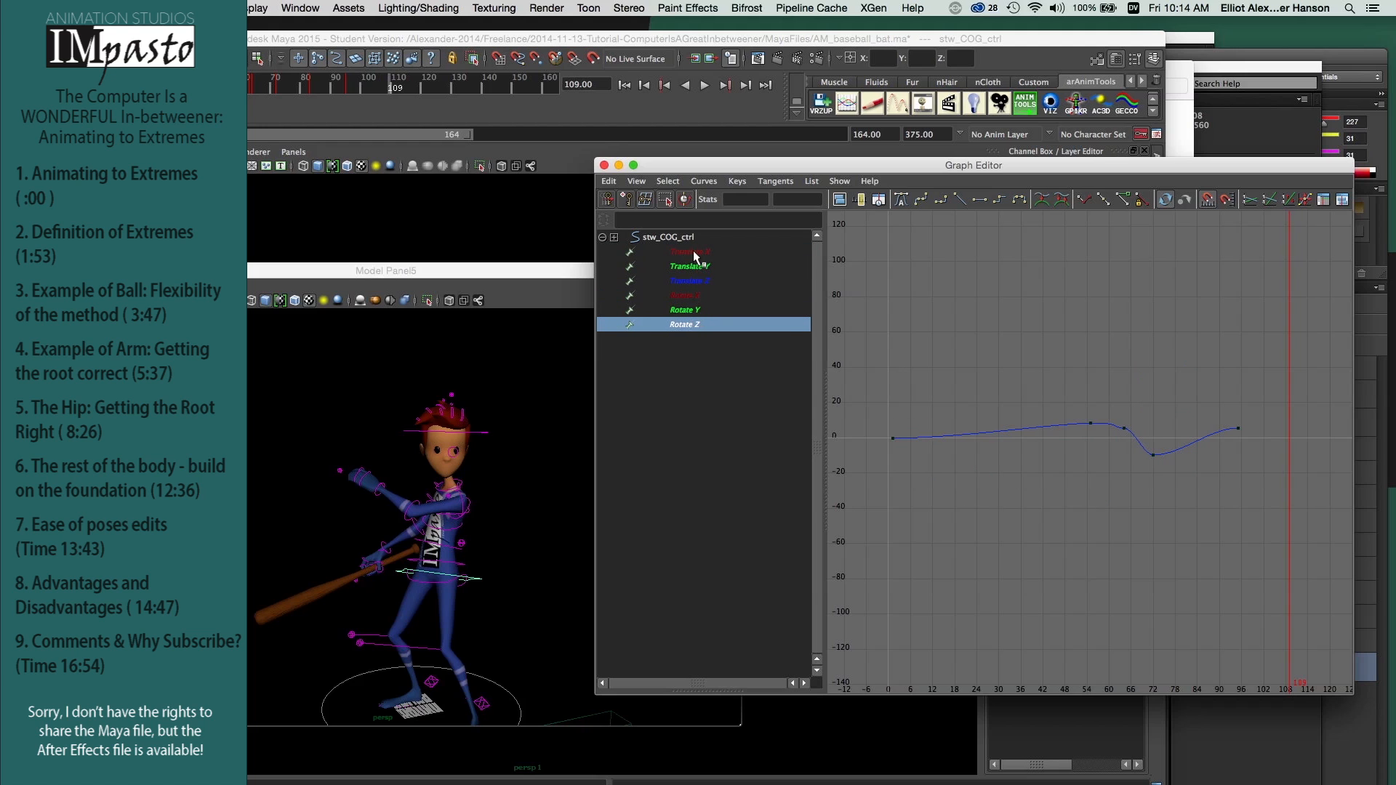
pyautogui.moveTo(698, 252); pyautogui.dragTo(693, 329)
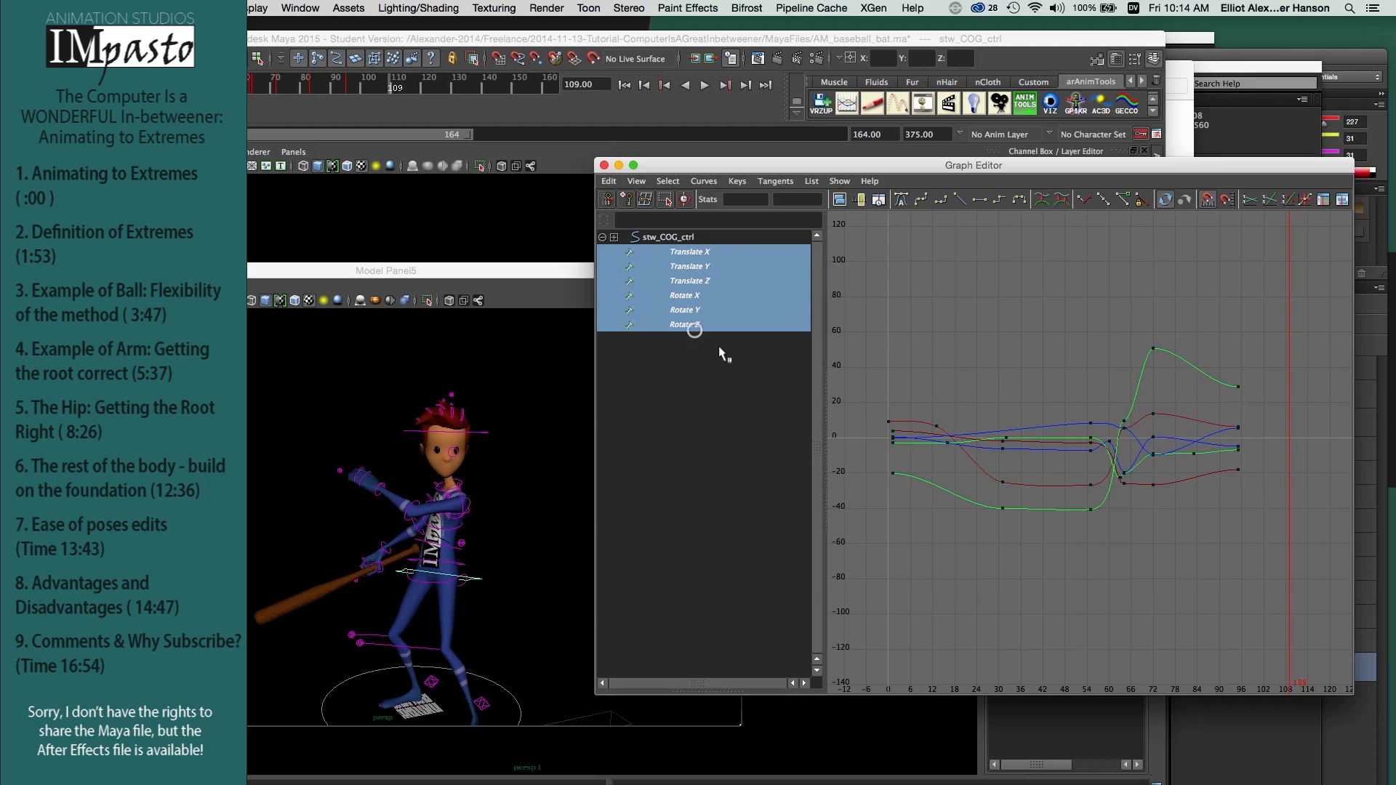
# Step: Select each column of hip keys in turn, from the first frame to the last extreme, to compare their alignment
pyautogui.moveTo(905, 525); pyautogui.dragTo(906, 524)
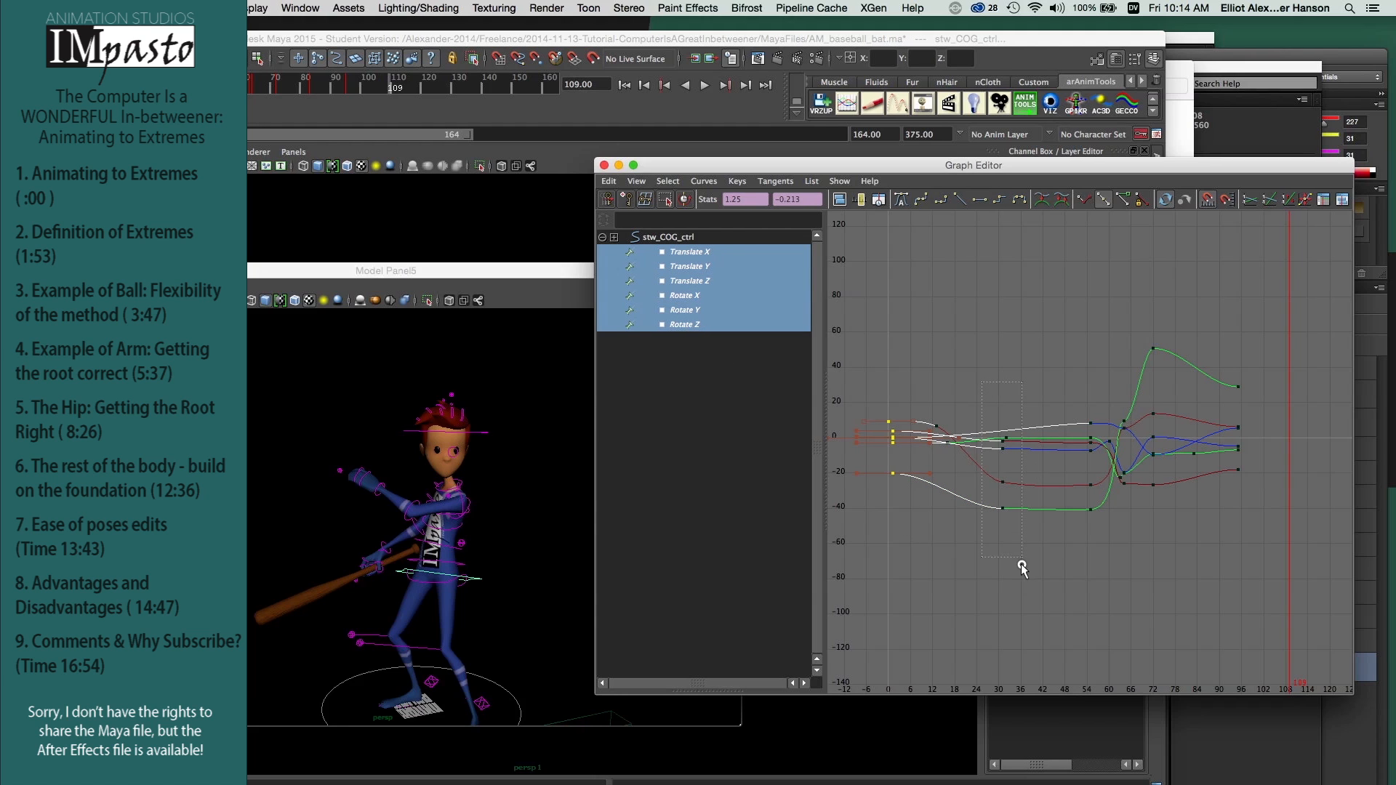
pyautogui.moveTo(1021, 564); pyautogui.dragTo(1022, 565)
pyautogui.moveTo(1107, 560); pyautogui.dragTo(1107, 558)
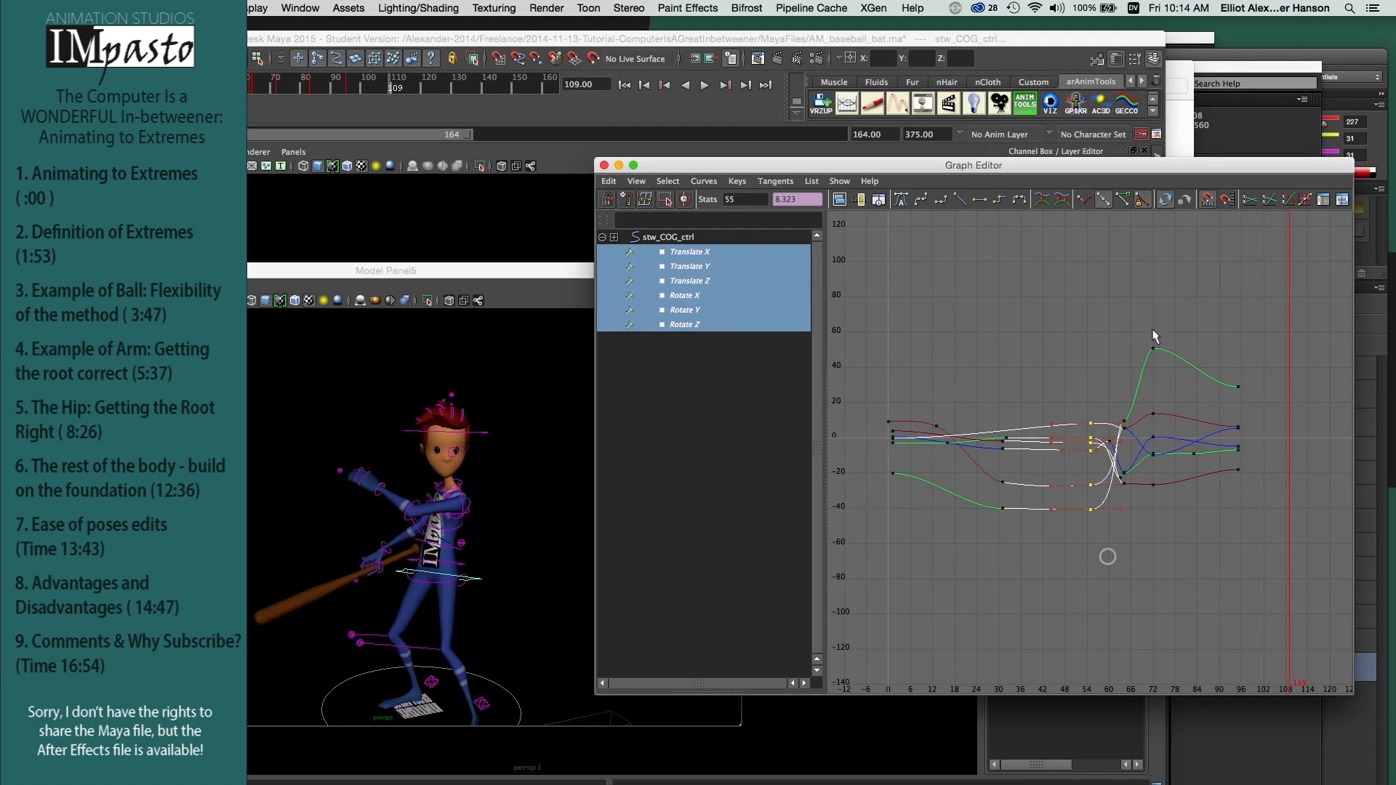
pyautogui.moveTo(1172, 501); pyautogui.dragTo(1172, 501)
pyautogui.moveTo(1258, 341); pyautogui.dragTo(1234, 498)
# Step: Select the hip keys bounding the wind-up hold and scrub around its first extreme to frame 33
pyautogui.moveTo(988, 374); pyautogui.dragTo(1097, 565)
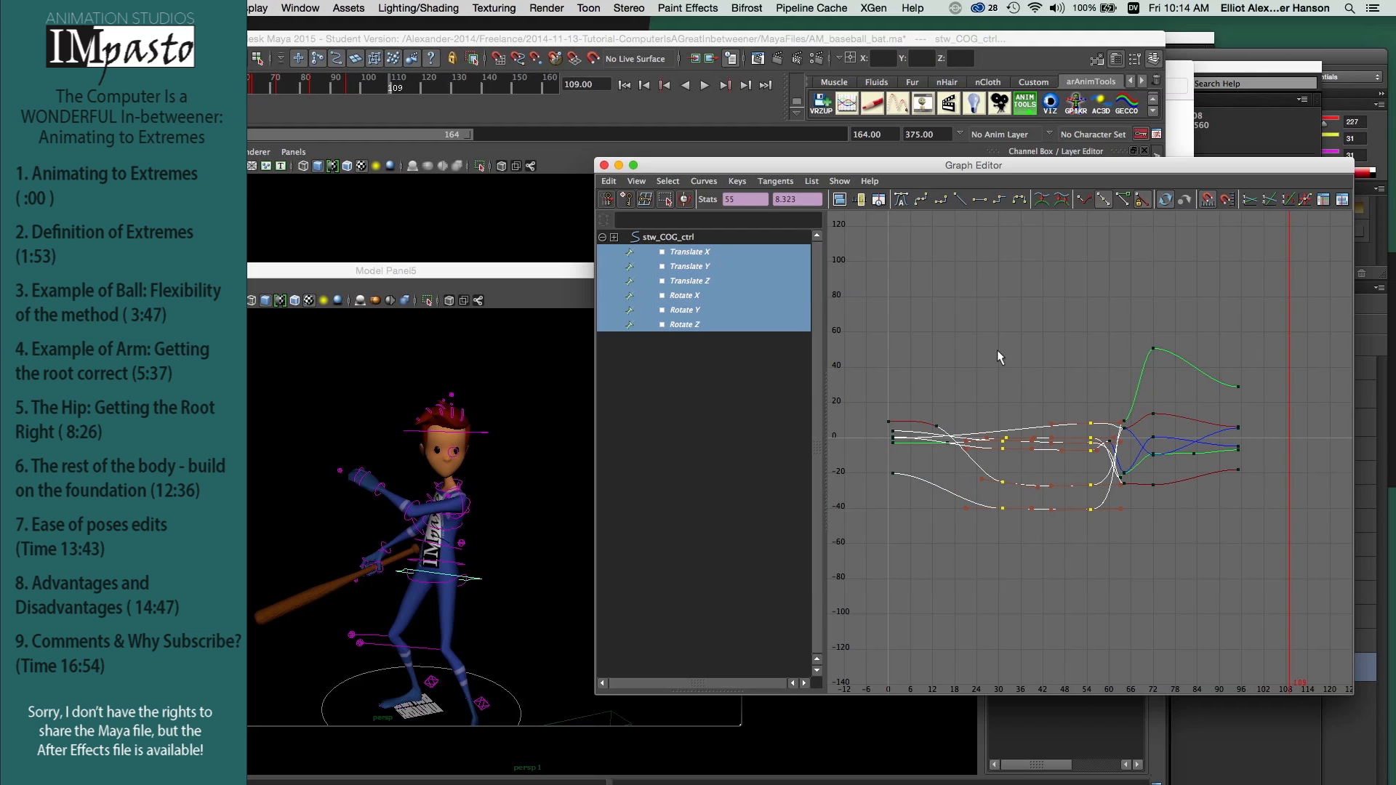
pyautogui.press('k')
pyautogui.moveTo(991, 351)
pyautogui.mouseDown()
pyautogui.moveTo(1089, 361)
pyautogui.moveTo(1001, 365)
pyautogui.moveTo(1104, 373)
pyautogui.moveTo(995, 373)
pyautogui.mouseUp()
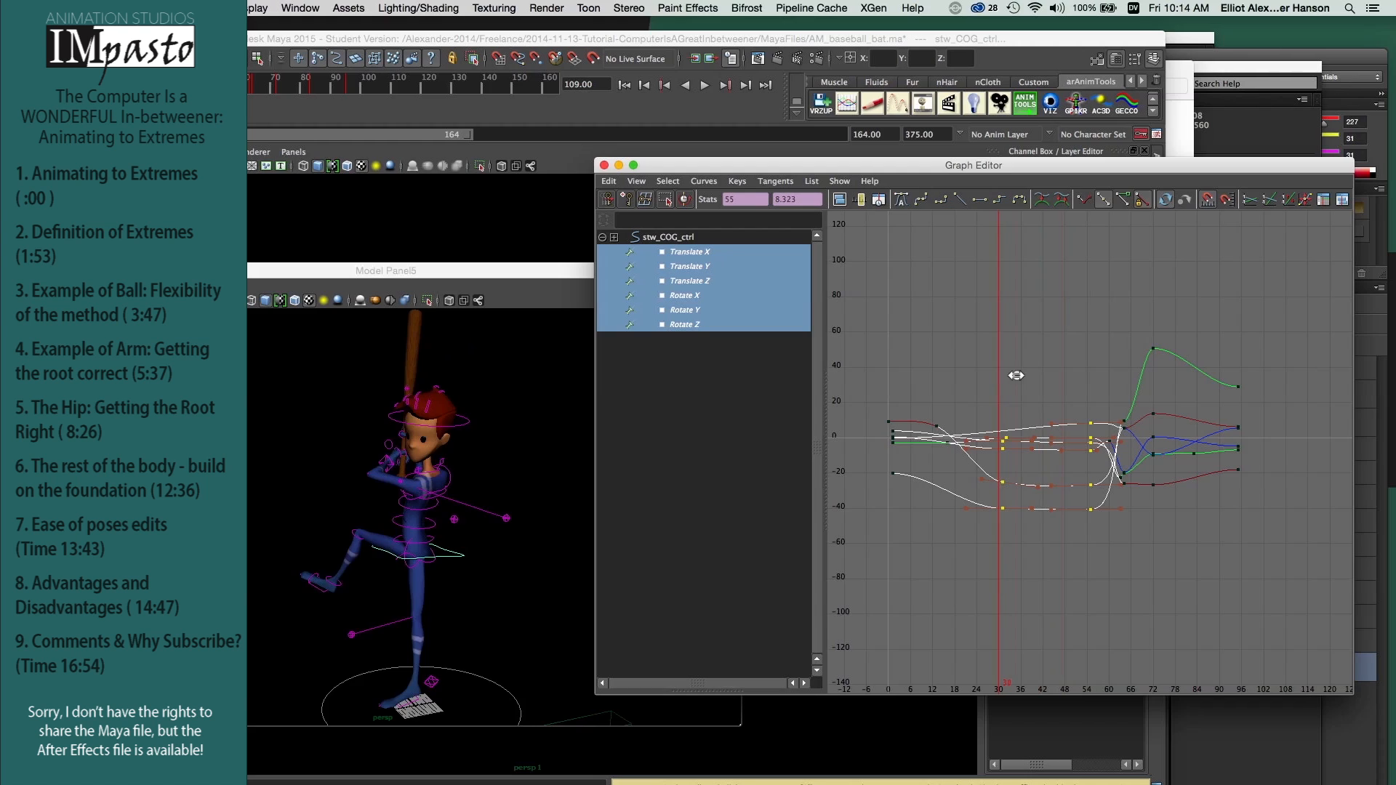
pyautogui.moveTo(1005, 381)
pyautogui.mouseDown()
pyautogui.moveTo(1093, 380)
pyautogui.moveTo(1009, 380)
pyautogui.mouseUp()
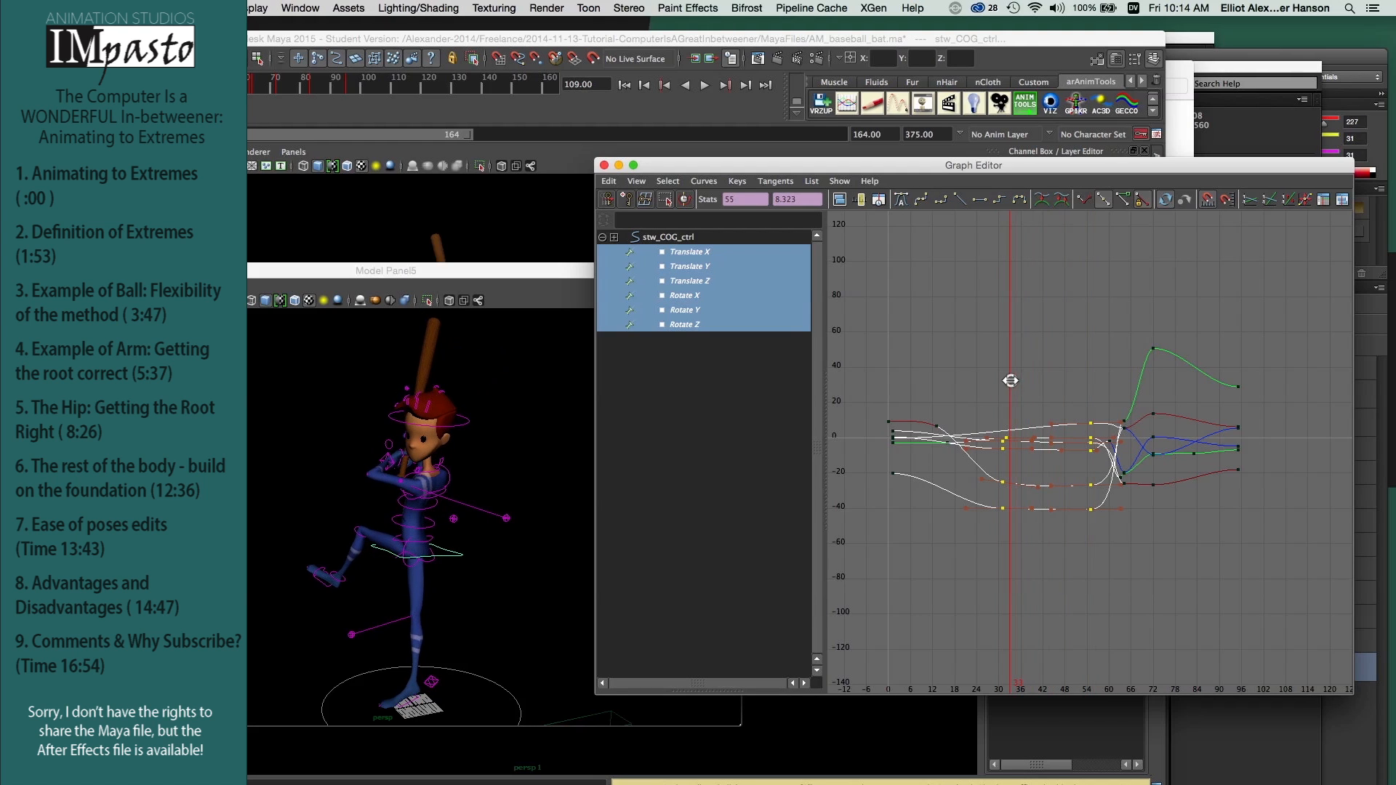
# Step: Isolate the hip's Rotate Y curve, scrub the end of the hold to frame 57, and delete the in-between key at frame 64
pyautogui.click(705, 399)
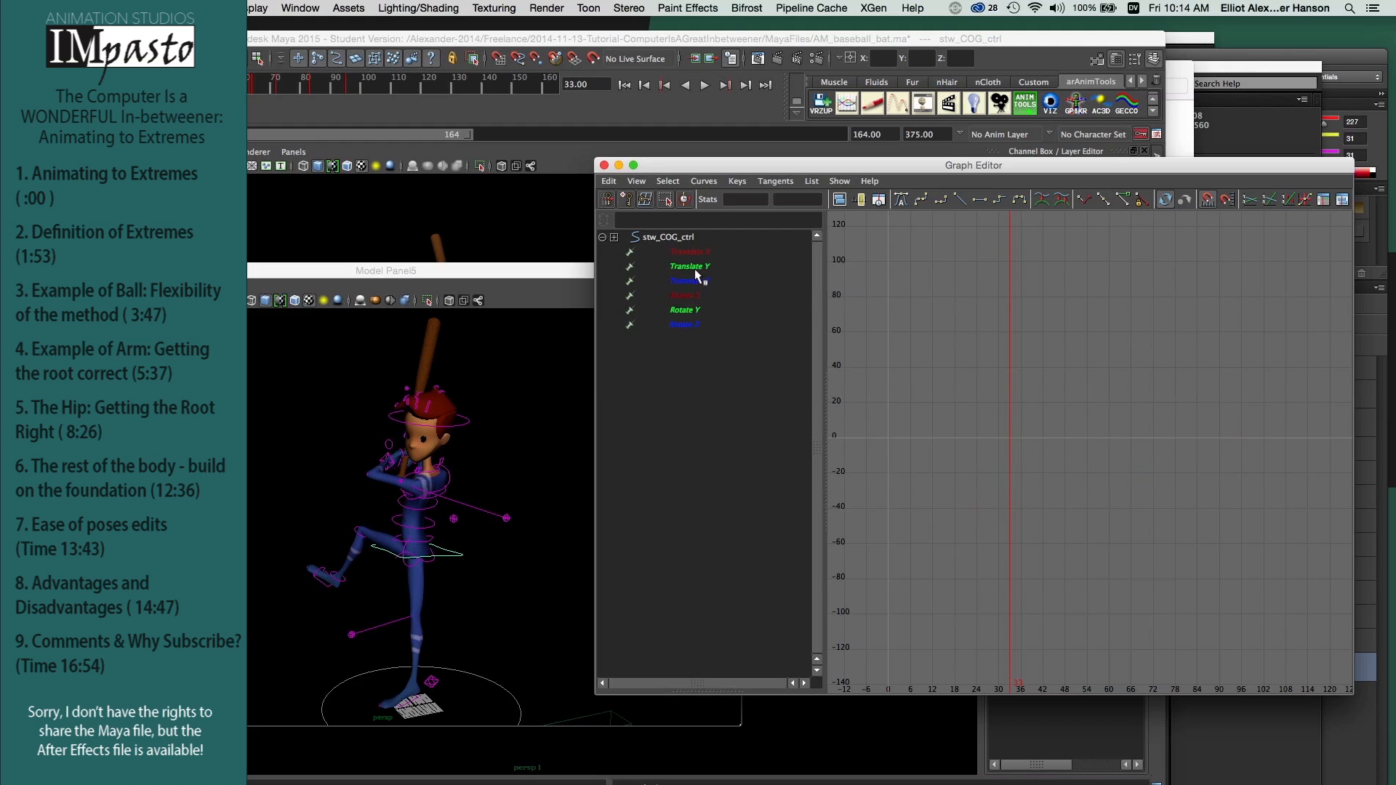
pyautogui.click(698, 311)
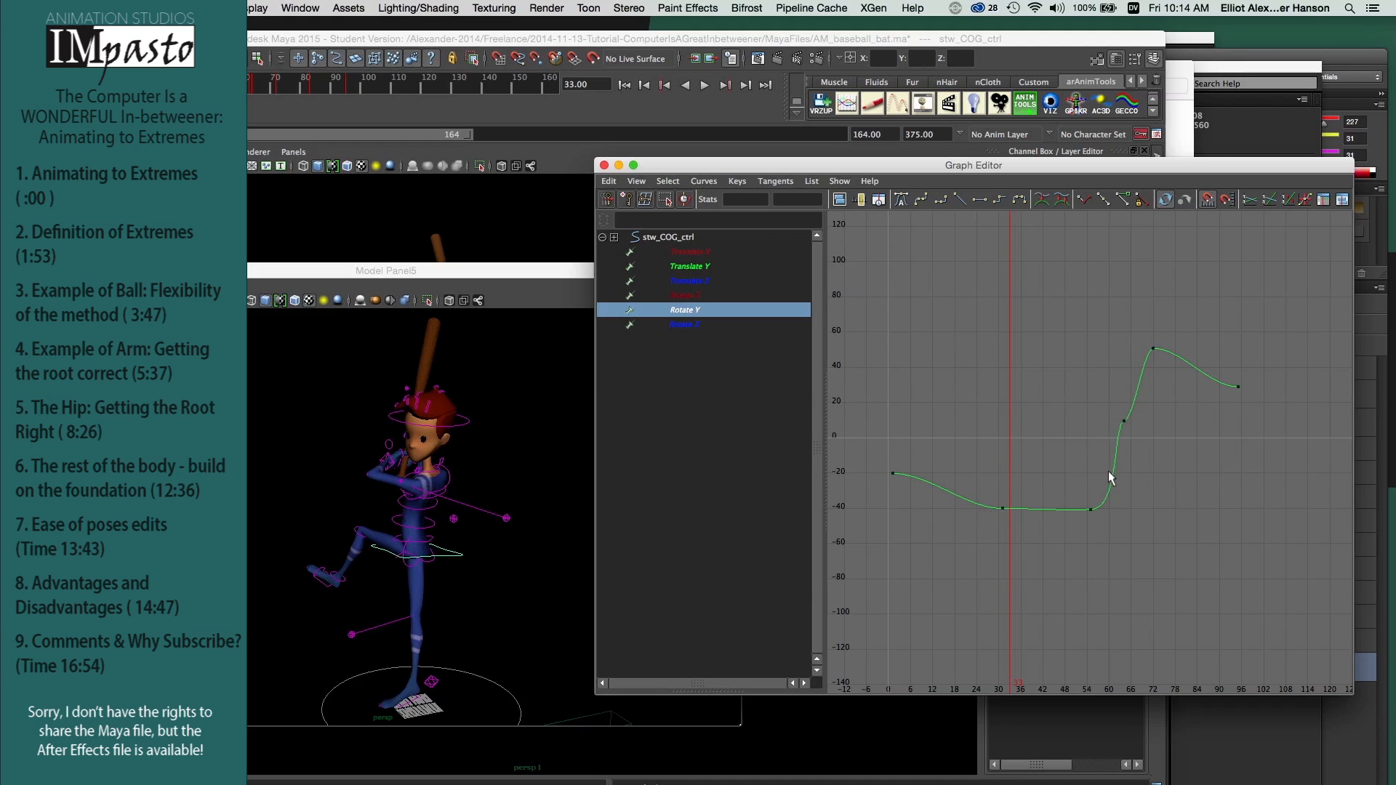
pyautogui.moveTo(1092, 404); pyautogui.dragTo(1138, 437)
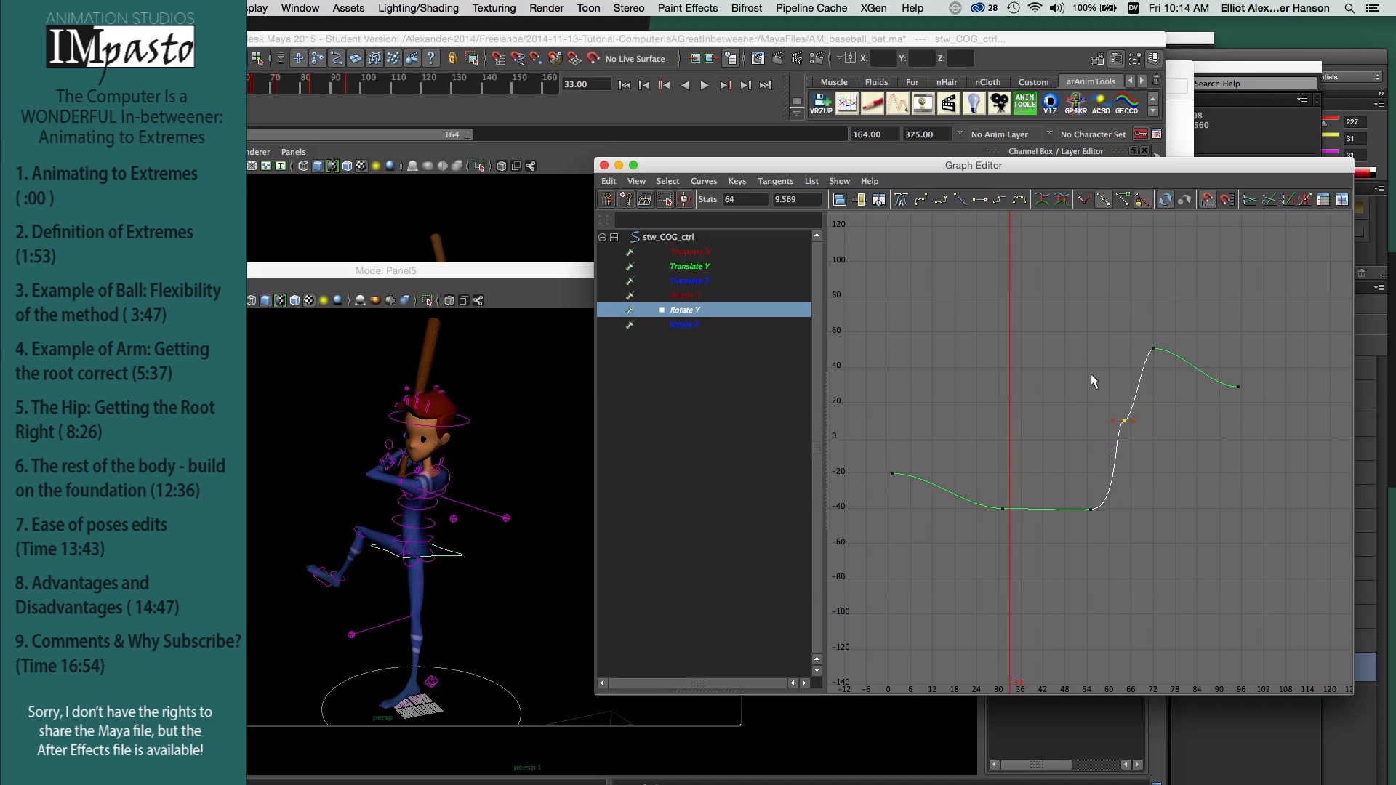
pyautogui.press('k')
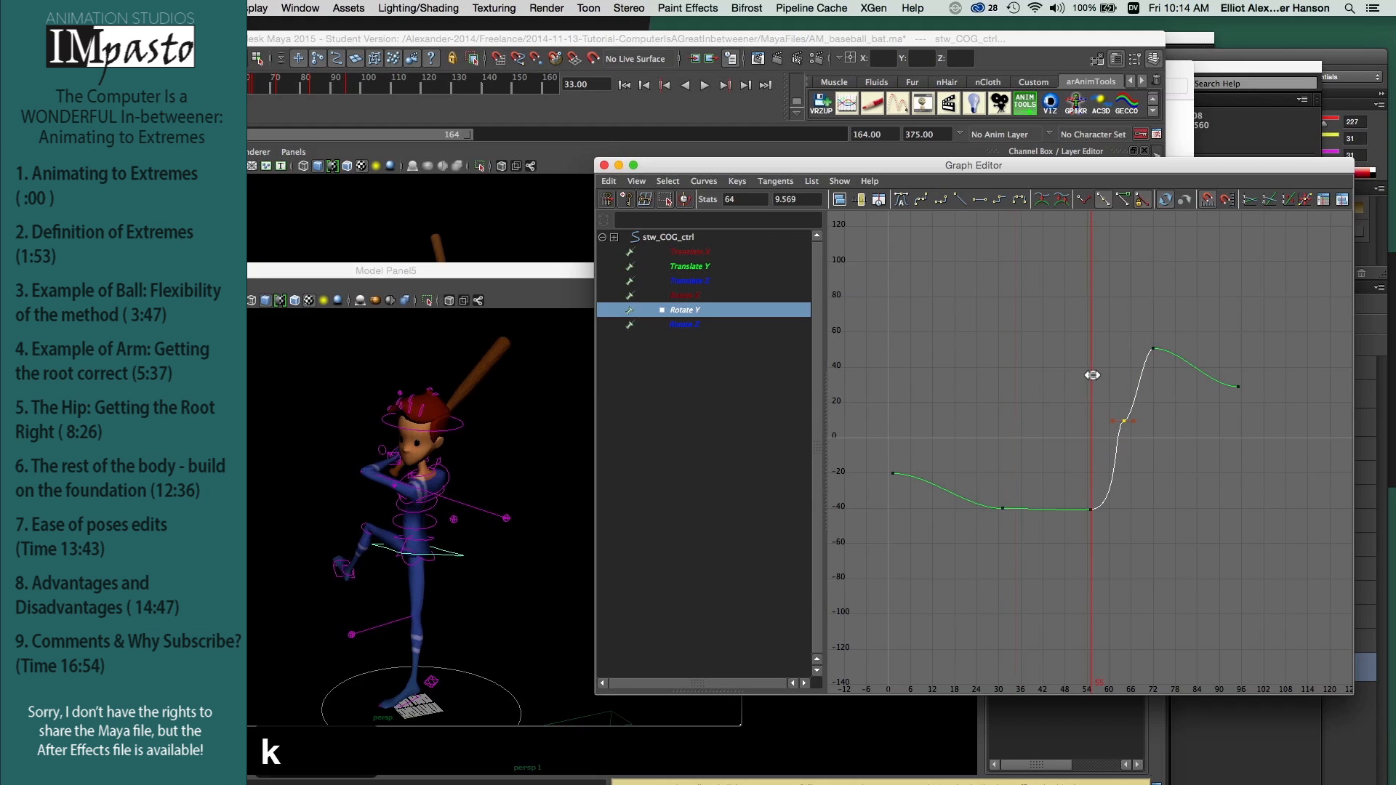
pyautogui.moveTo(1091, 375)
pyautogui.mouseDown()
pyautogui.moveTo(1166, 380)
pyautogui.moveTo(1097, 390)
pyautogui.mouseUp()
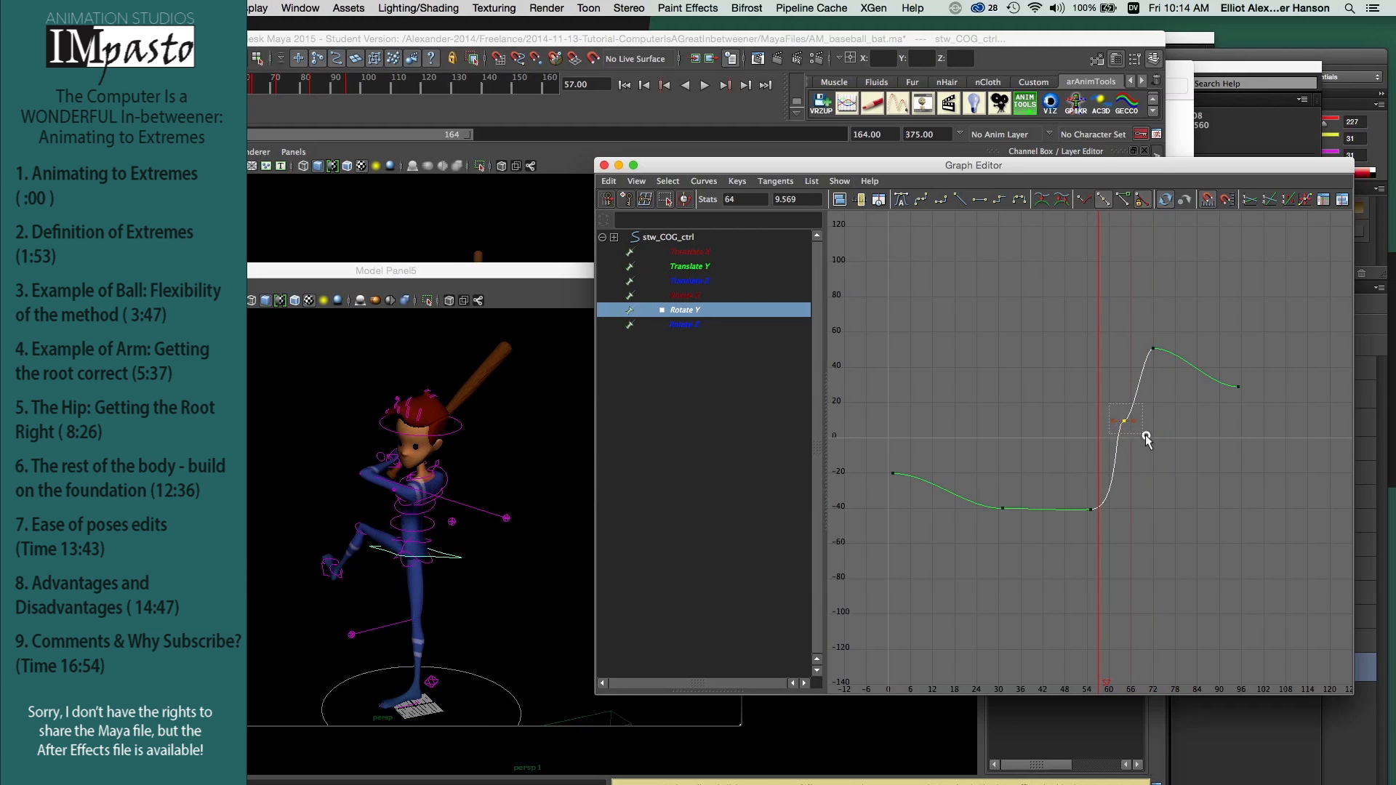
pyautogui.press('BackSpace')
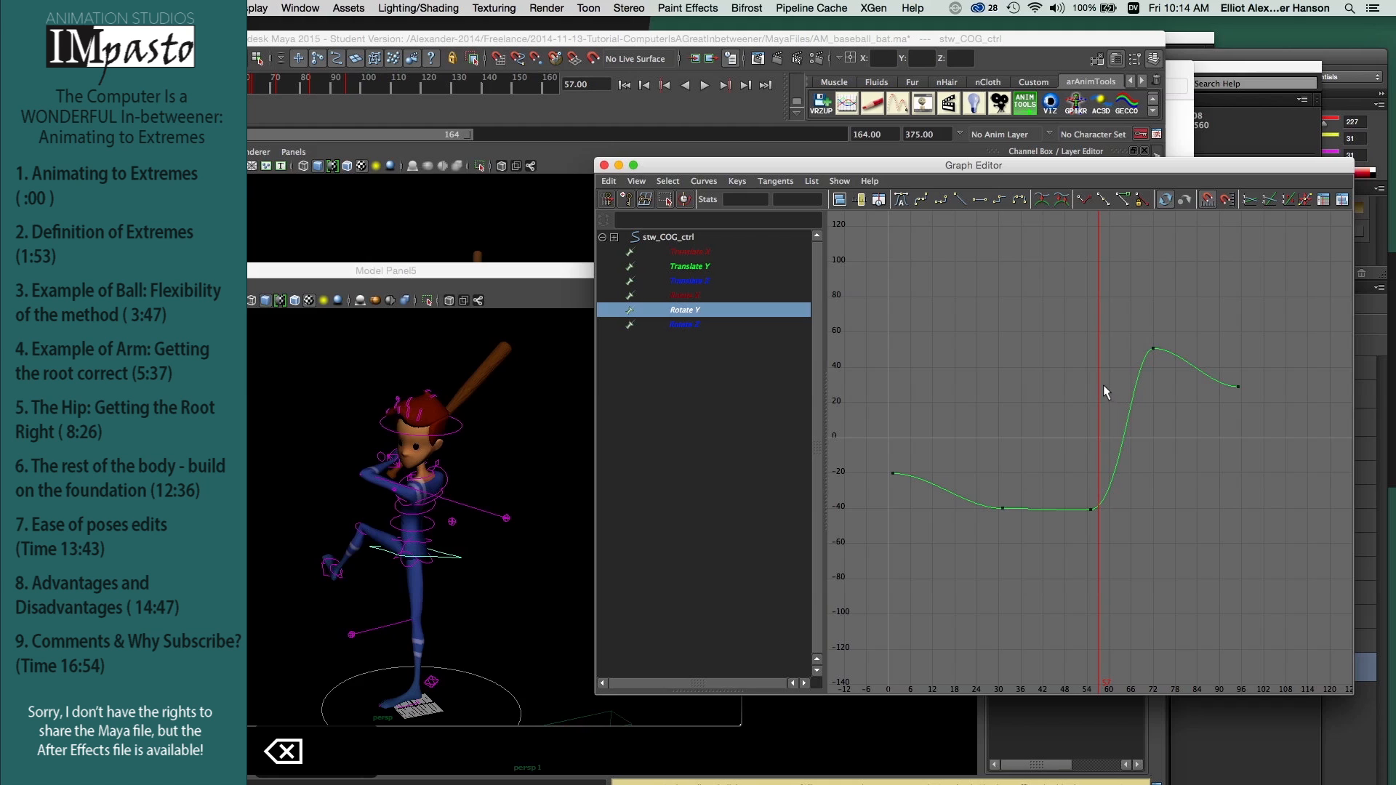
# Step: Scrub the swing to frame 63, then delete the in-between key near frame 64 on the hip's Rotate Z curve
pyautogui.press('k')
pyautogui.moveTo(1101, 386); pyautogui.dragTo(1136, 447)
pyautogui.click(689, 327)
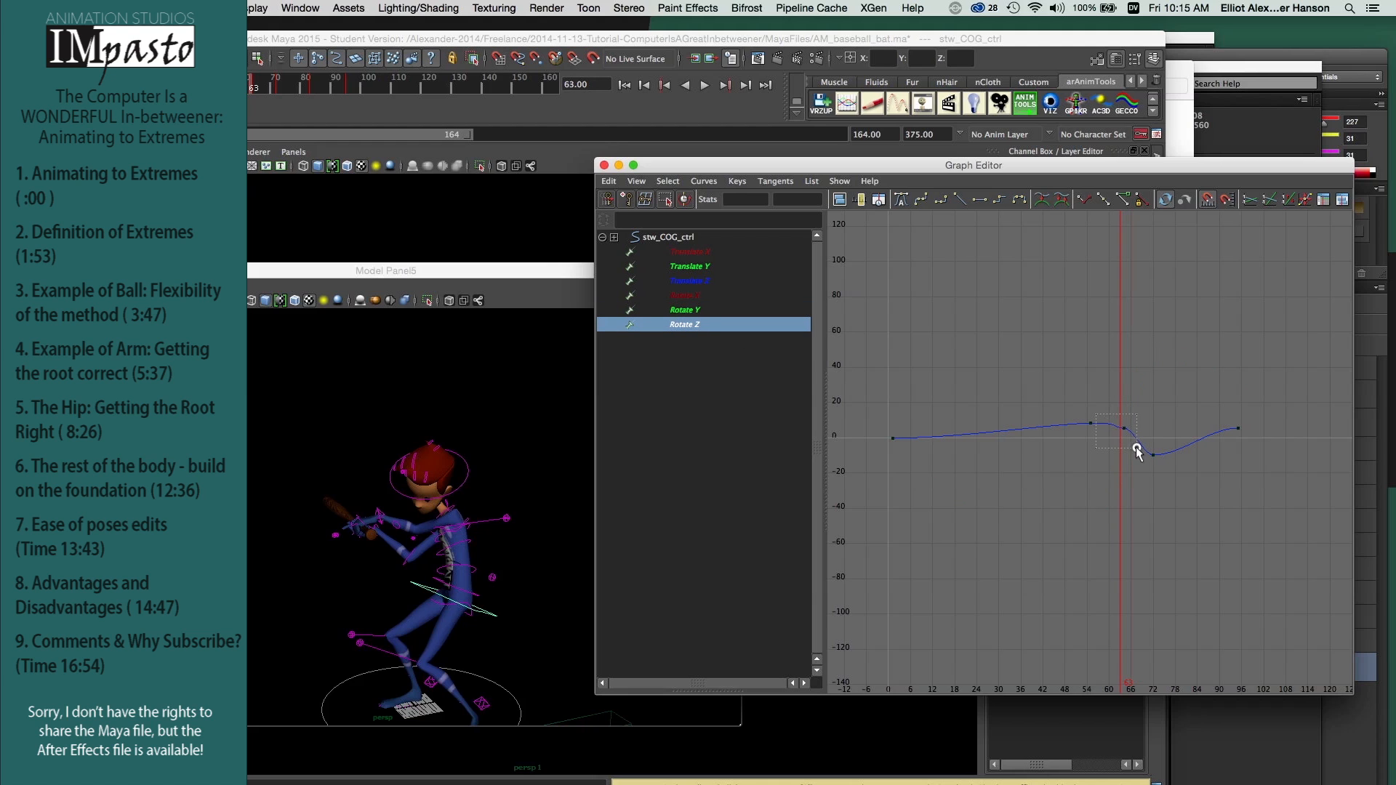
pyautogui.press('BackSpace')
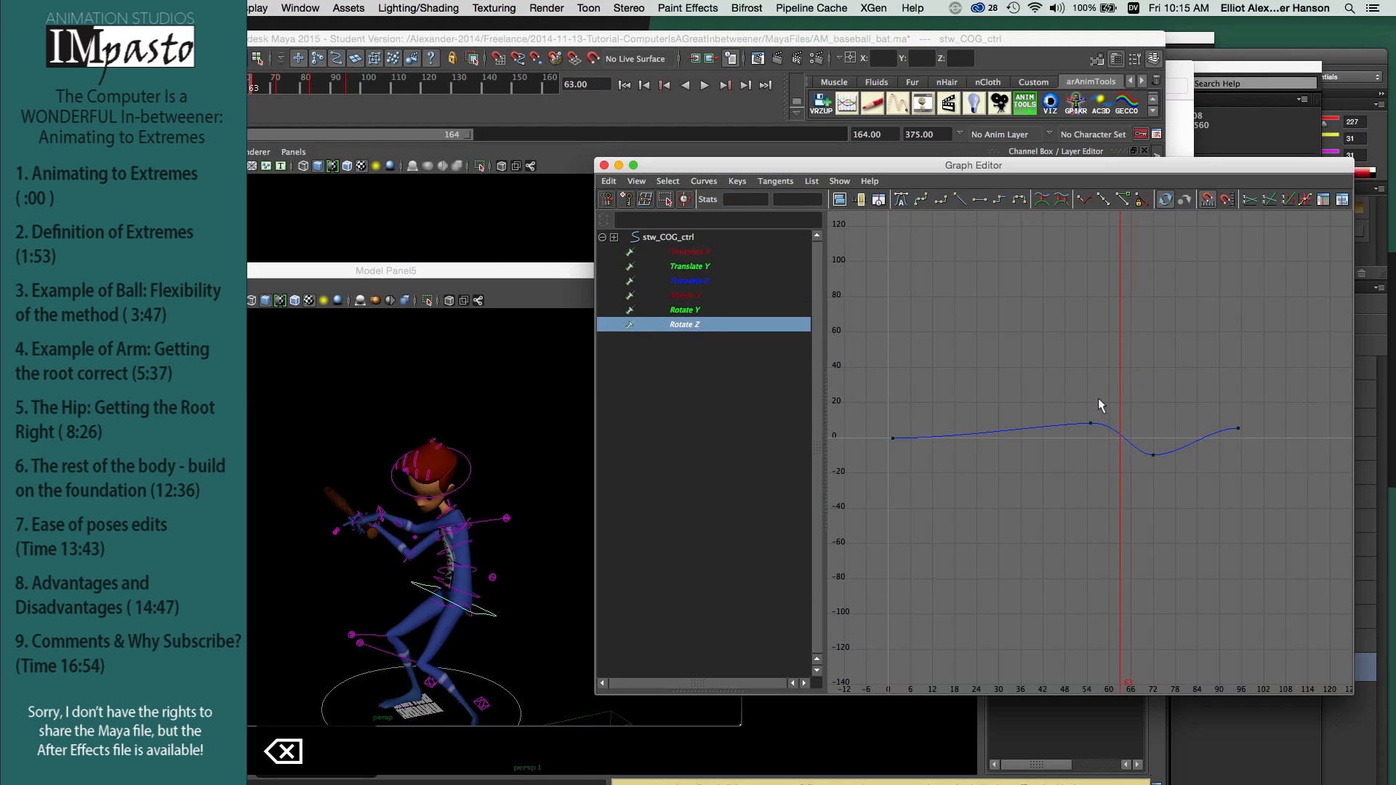
# Step: Scrub the swing to review the simplified rotation, then display the hip's Rotate X curve
pyautogui.press('k')
pyautogui.moveTo(1094, 396)
pyautogui.mouseDown()
pyautogui.moveTo(1159, 403)
pyautogui.moveTo(1106, 402)
pyautogui.mouseUp()
pyautogui.click(684, 295)
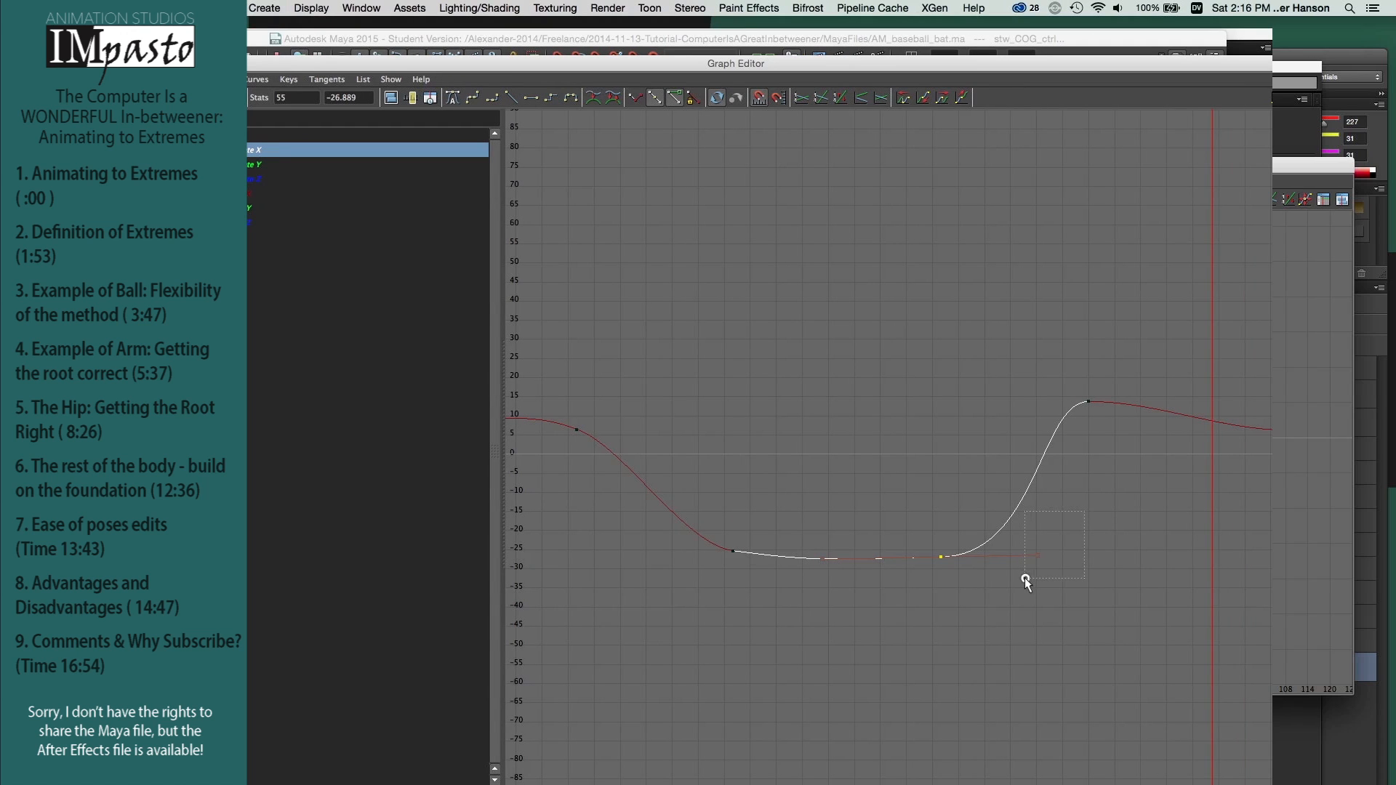
# Step: Free the tangent weight of the Translate X key at frame 55 and lengthen its outgoing handle horizontally
pyautogui.moveTo(1024, 577); pyautogui.dragTo(1024, 577)
pyautogui.press('shift')
pyautogui.keyDown('shift'); pyautogui.moveTo(1042, 586); pyautogui.dragTo(1075, 586, button='middle'); pyautogui.keyUp('shift')
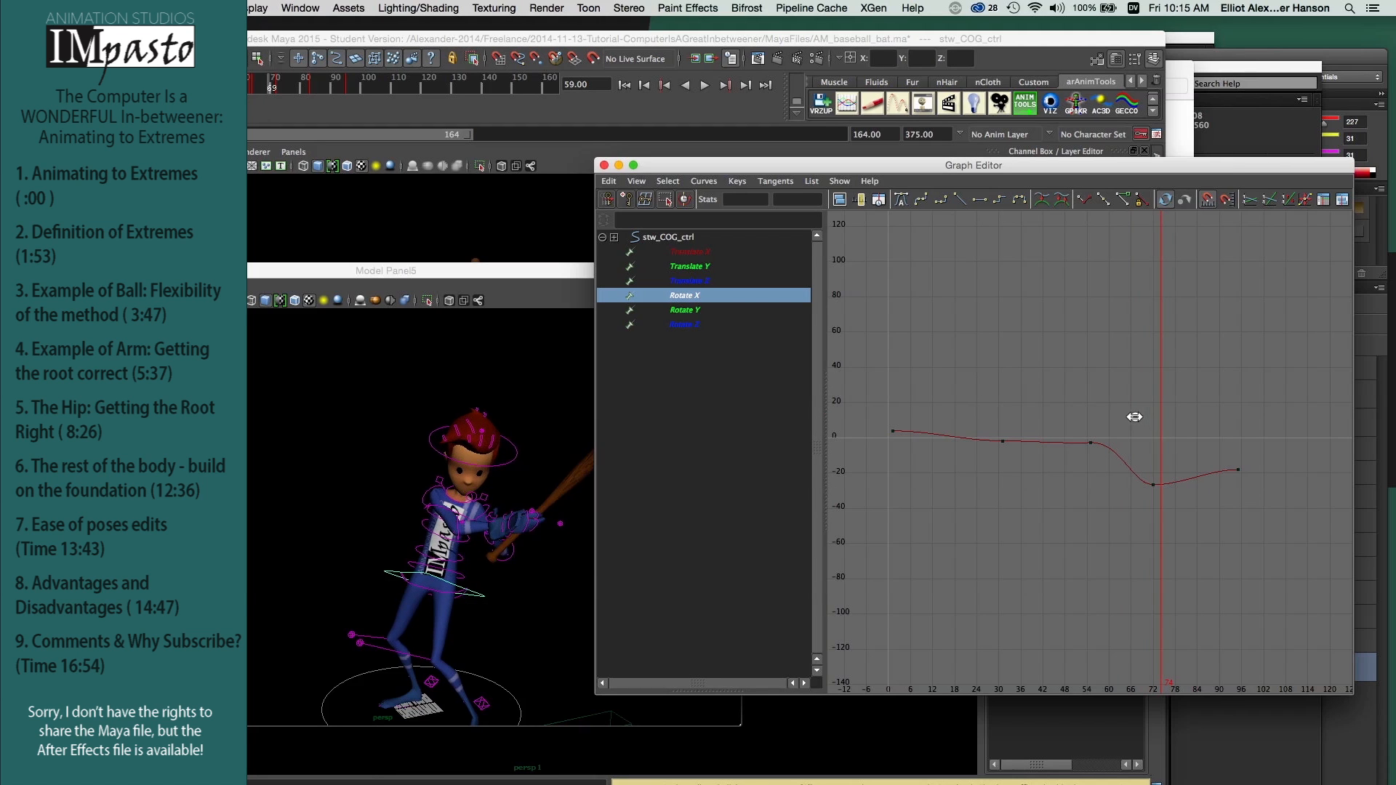
# Step: Isolate the hip's Translate Y curve and examine the low keys at the bottom of its dip
pyautogui.moveTo(1134, 417)
pyautogui.mouseDown()
pyautogui.moveTo(1097, 409)
pyautogui.moveTo(1157, 421)
pyautogui.moveTo(1135, 421)
pyautogui.mouseUp()
pyautogui.click(705, 267)
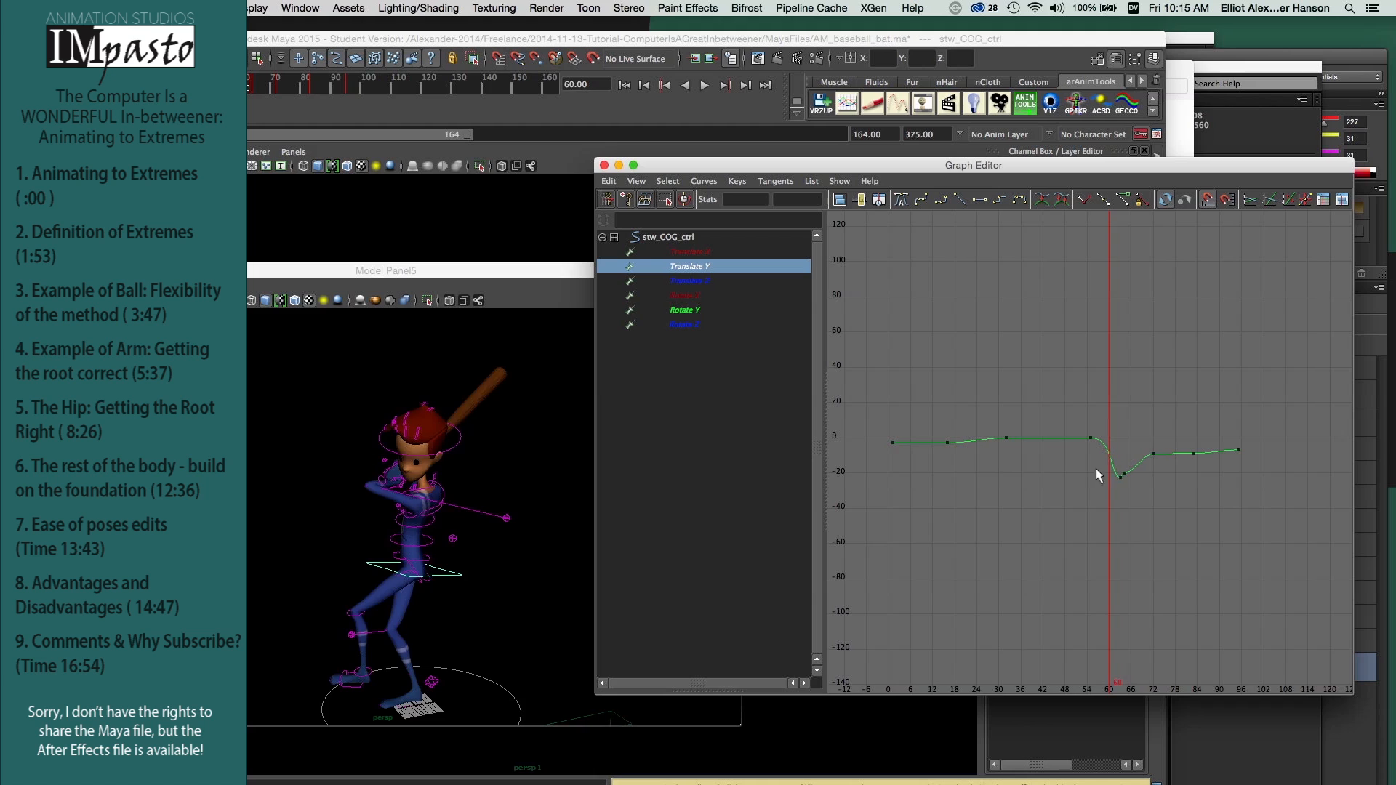
pyautogui.moveTo(1097, 469); pyautogui.dragTo(1137, 469)
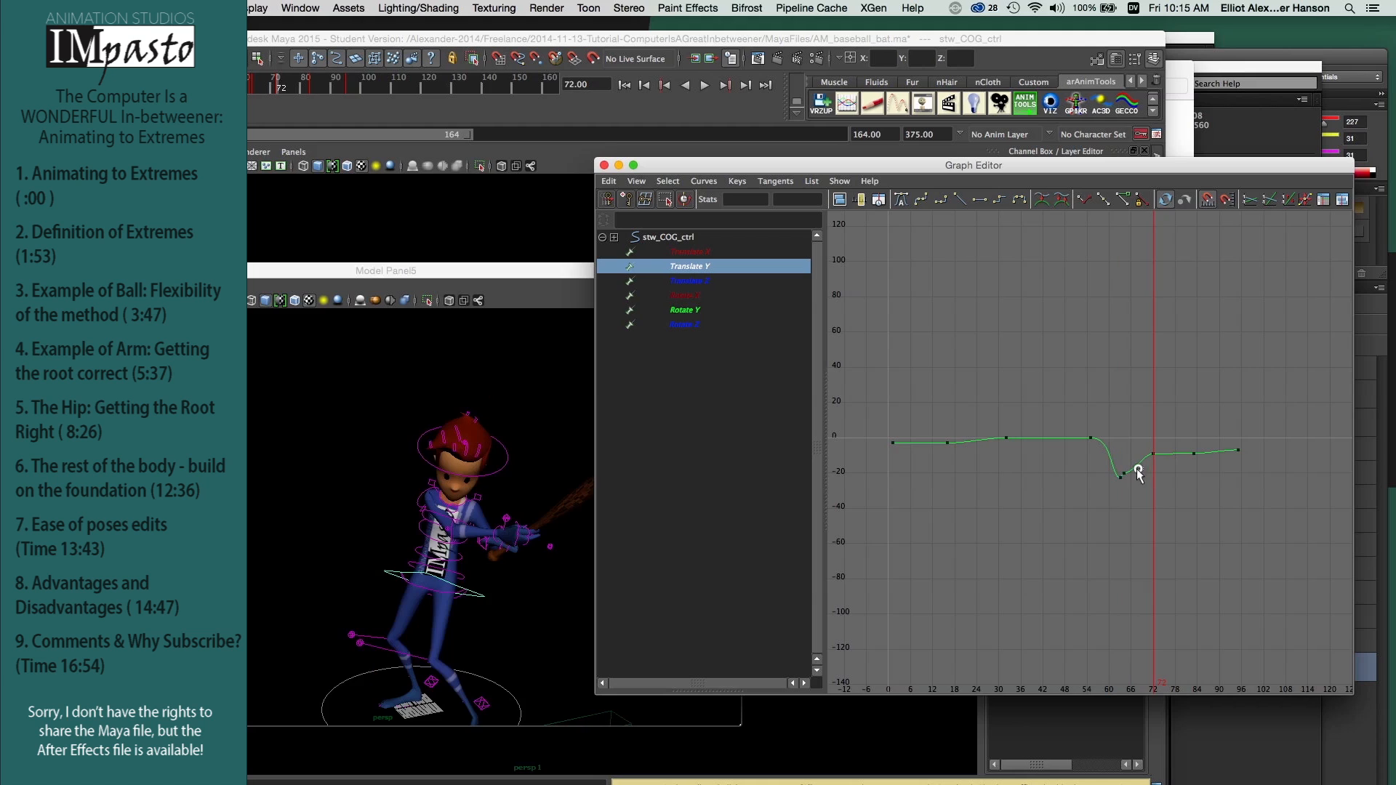
pyautogui.click(1122, 475)
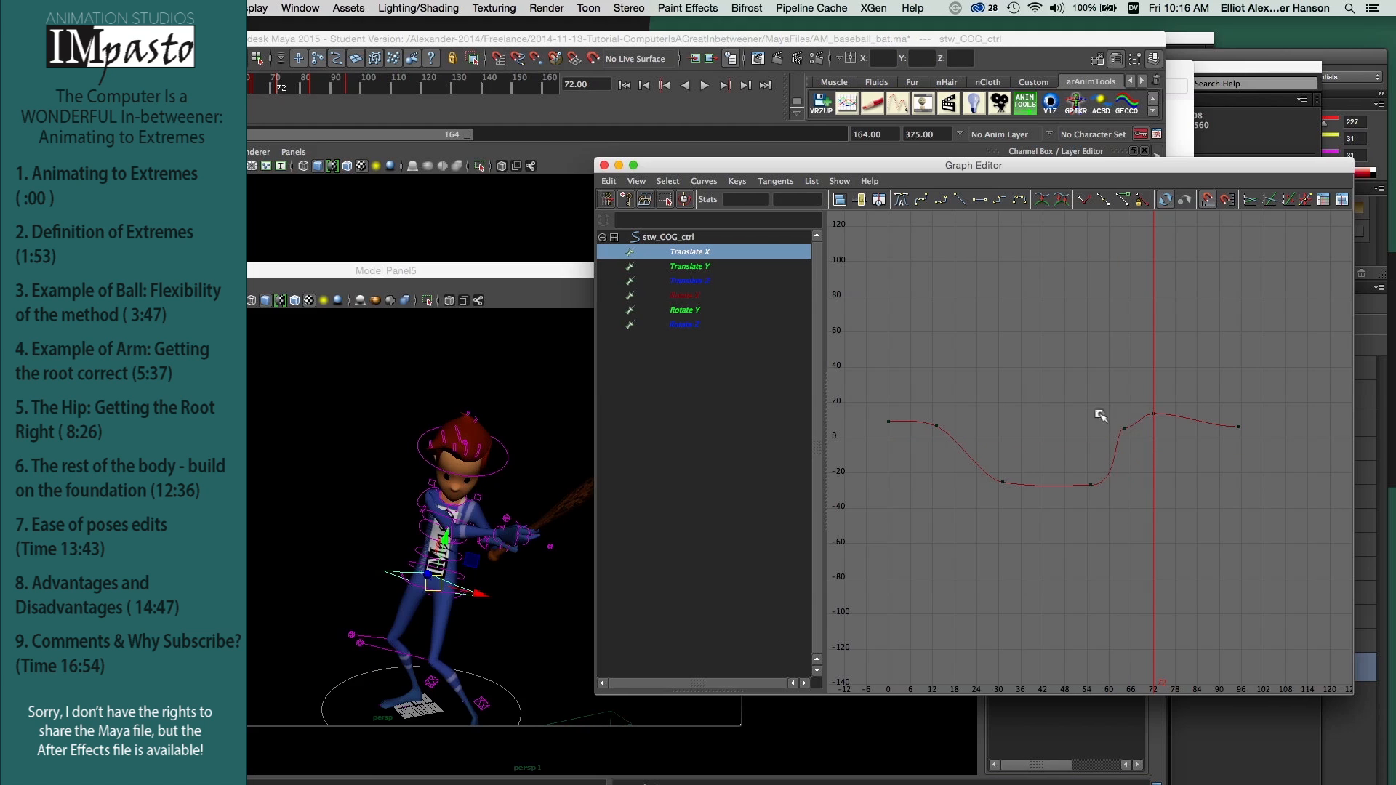
# Step: Delete the in-between key near frame 64 on the hip's Translate X curve and scrub the swing to check it
pyautogui.moveTo(1138, 452); pyautogui.dragTo(1136, 455)
pyautogui.press('BackSpace')
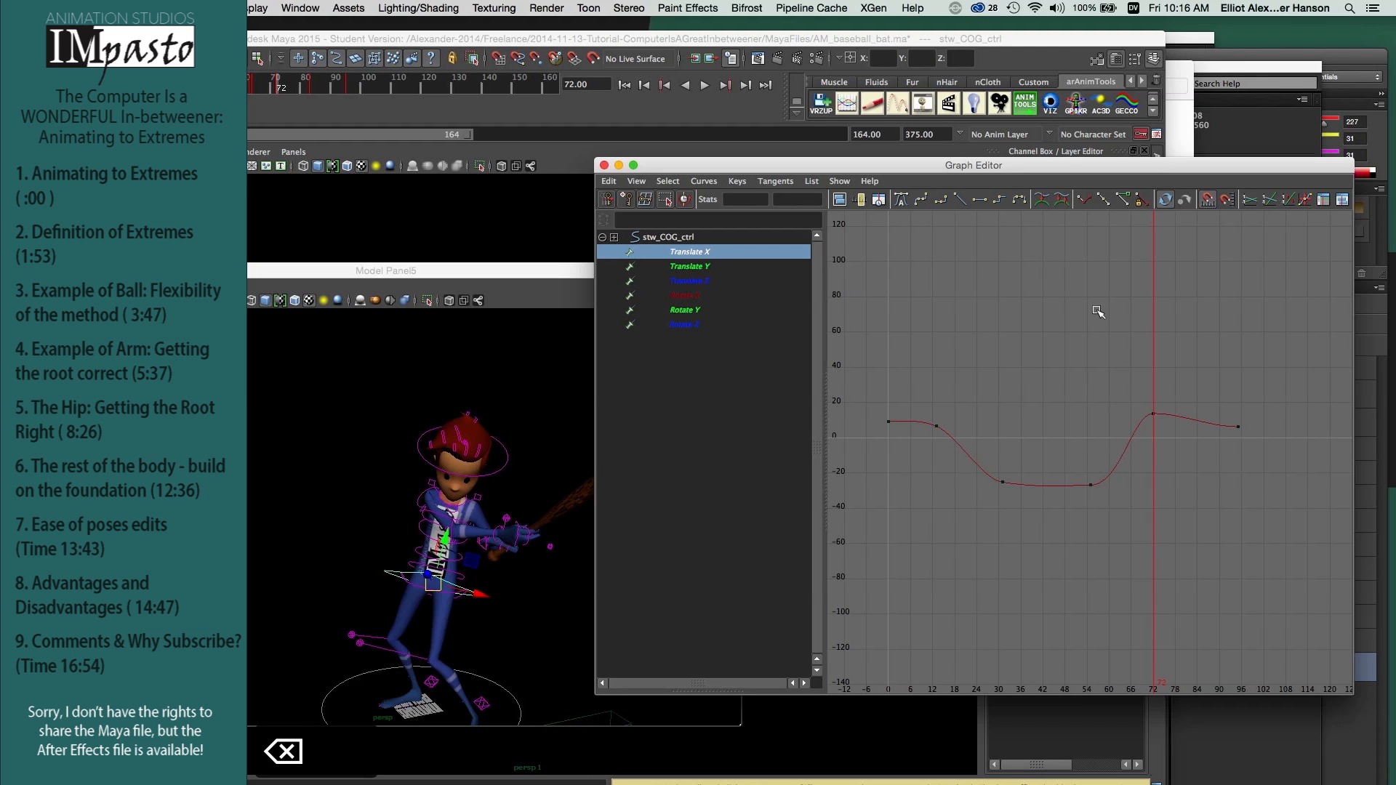
pyautogui.moveTo(1084, 308); pyautogui.dragTo(1104, 336)
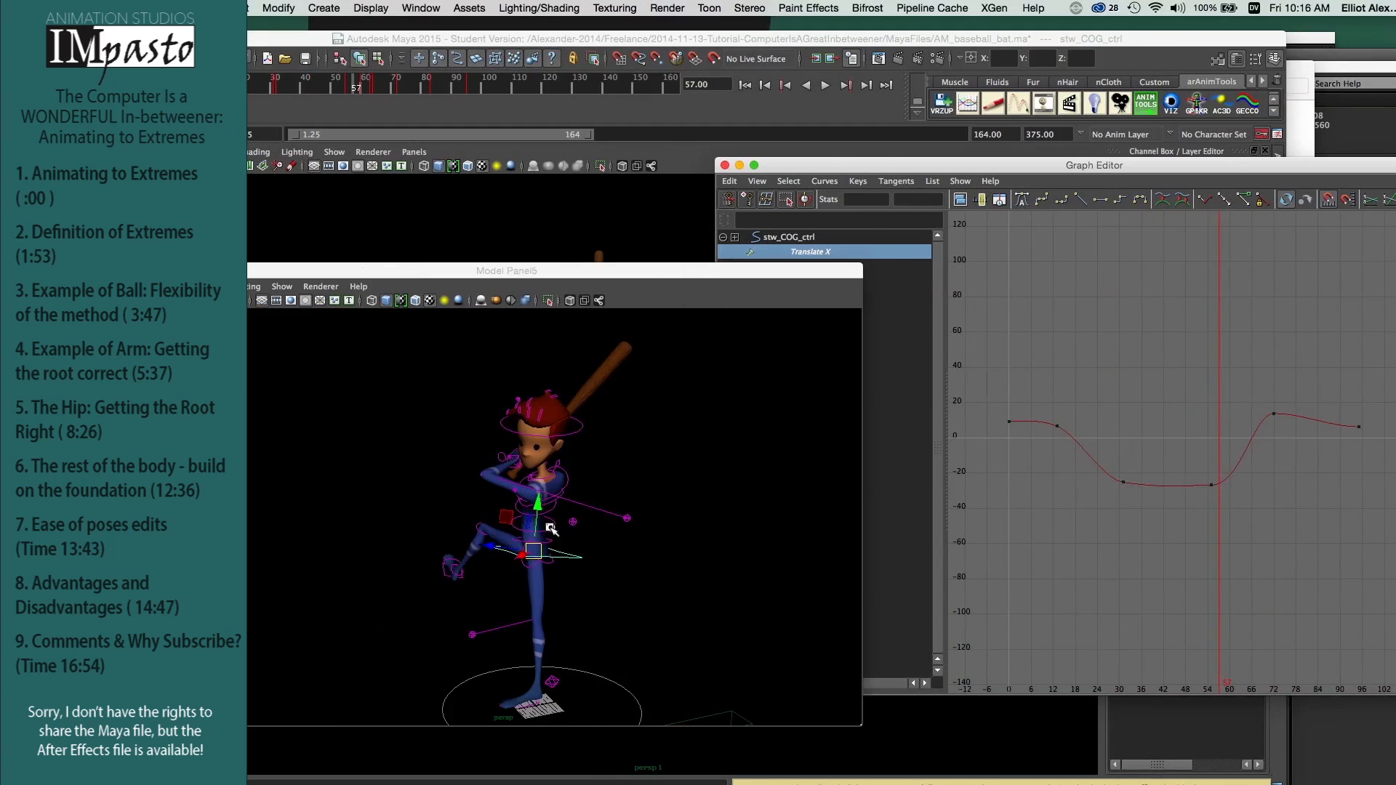
# Step: Select the lower spine control and view its Rotate X, Rotate Y and Rotate Z curves one at a time, ending on Rotate X
pyautogui.click(552, 530)
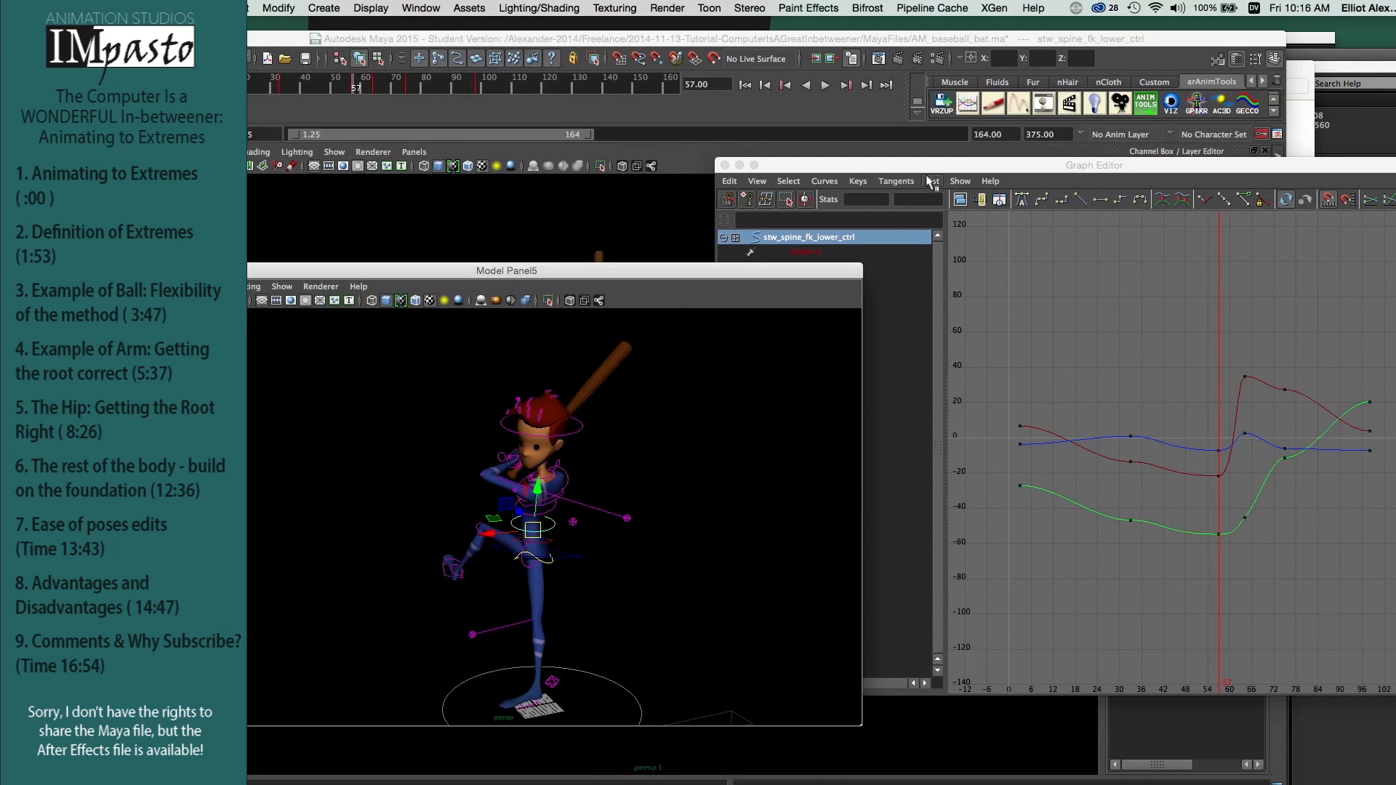
pyautogui.click(929, 182)
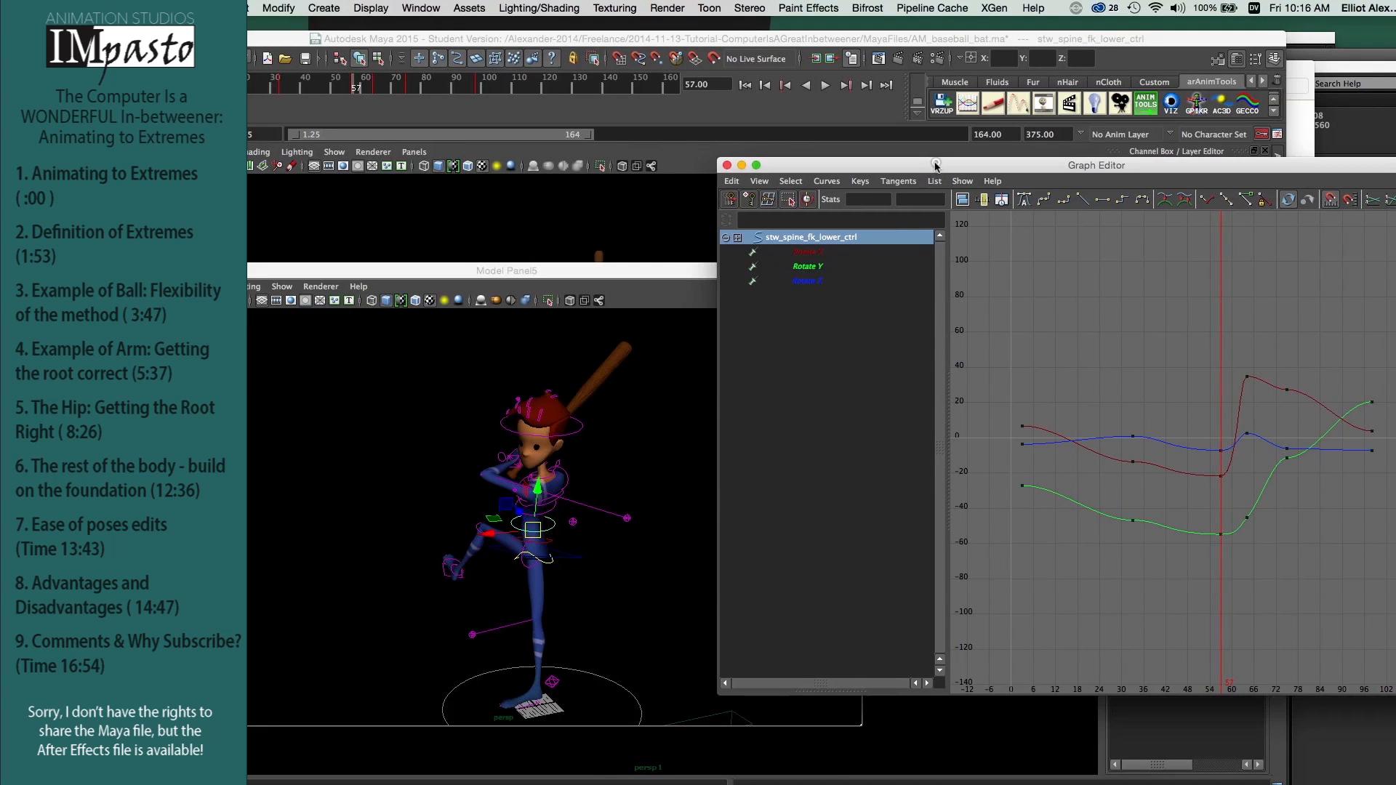
pyautogui.click(812, 253)
pyautogui.click(814, 267)
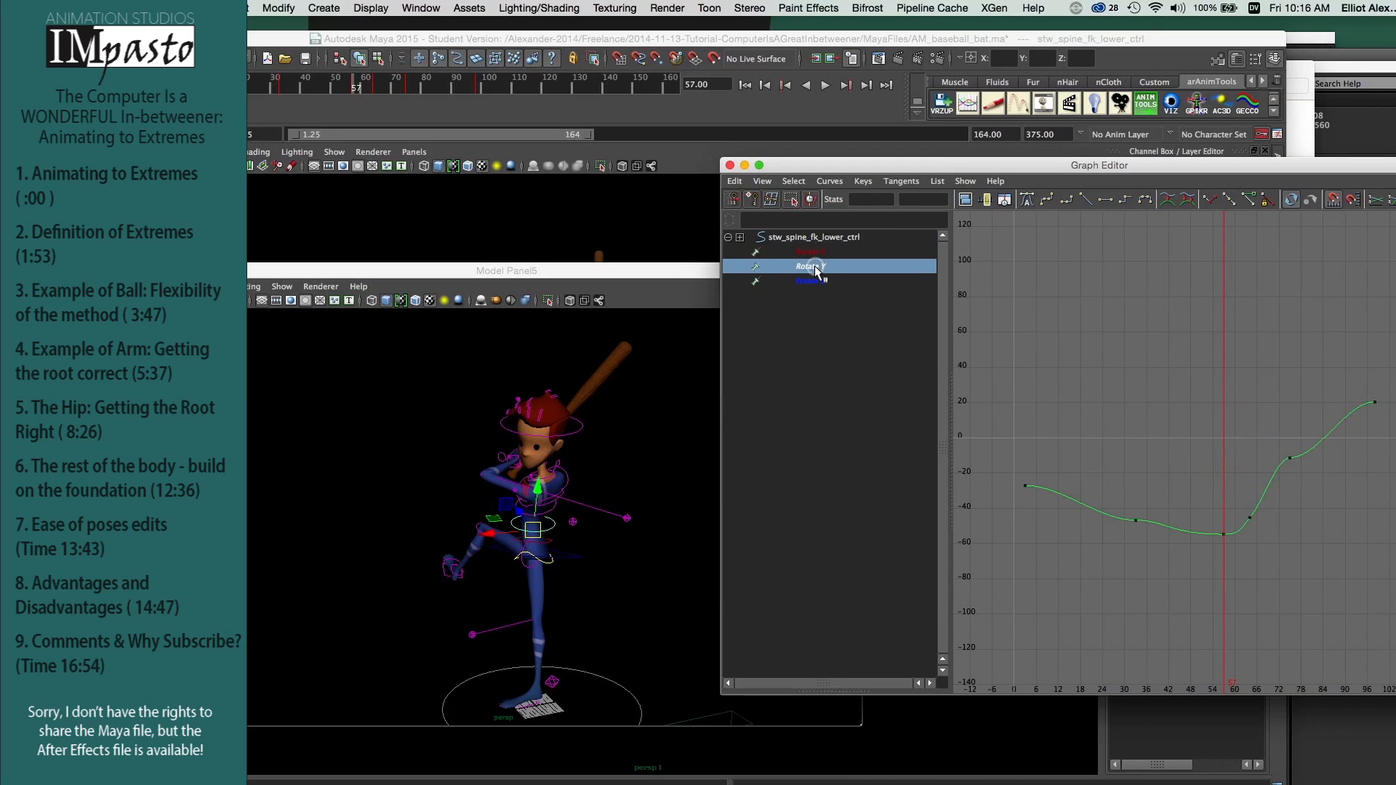
pyautogui.click(816, 283)
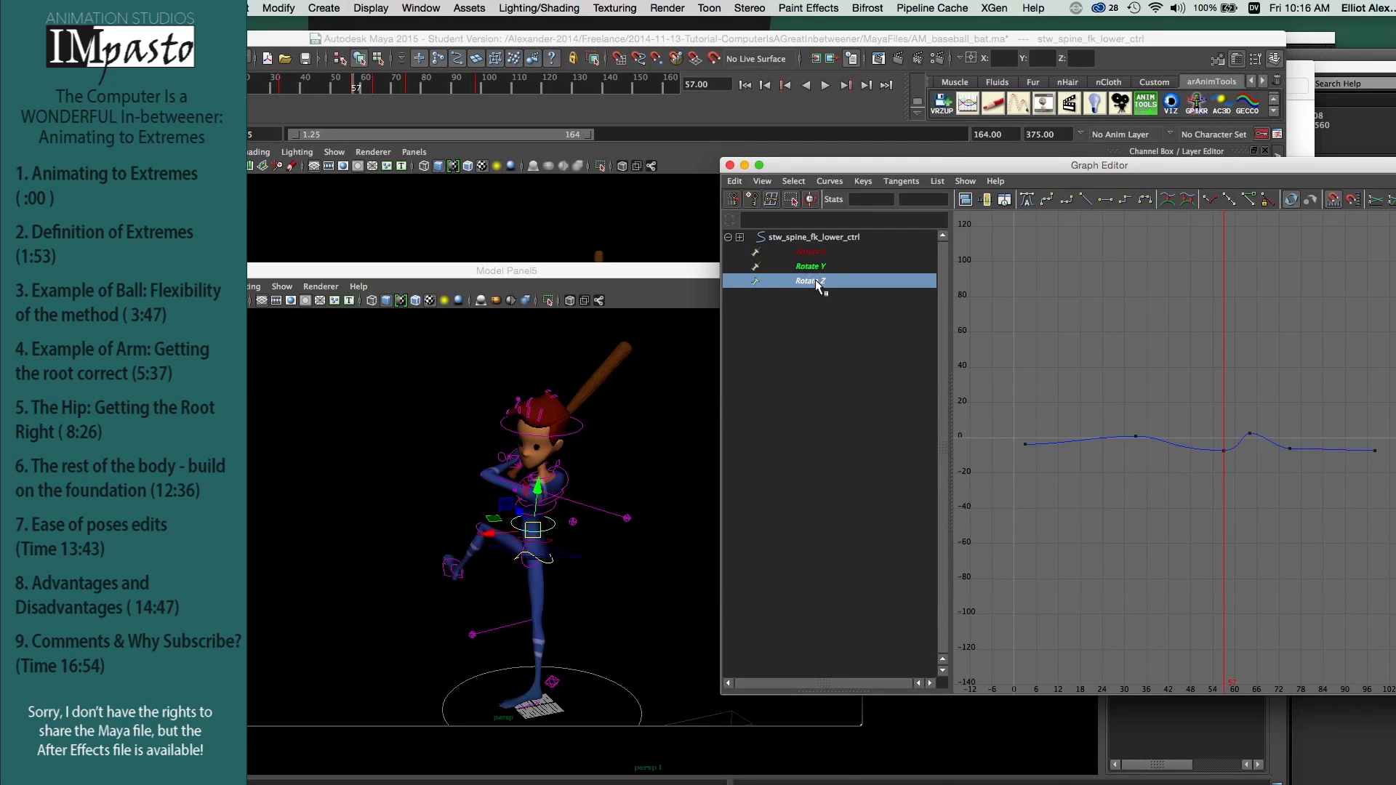
pyautogui.click(811, 266)
pyautogui.click(811, 251)
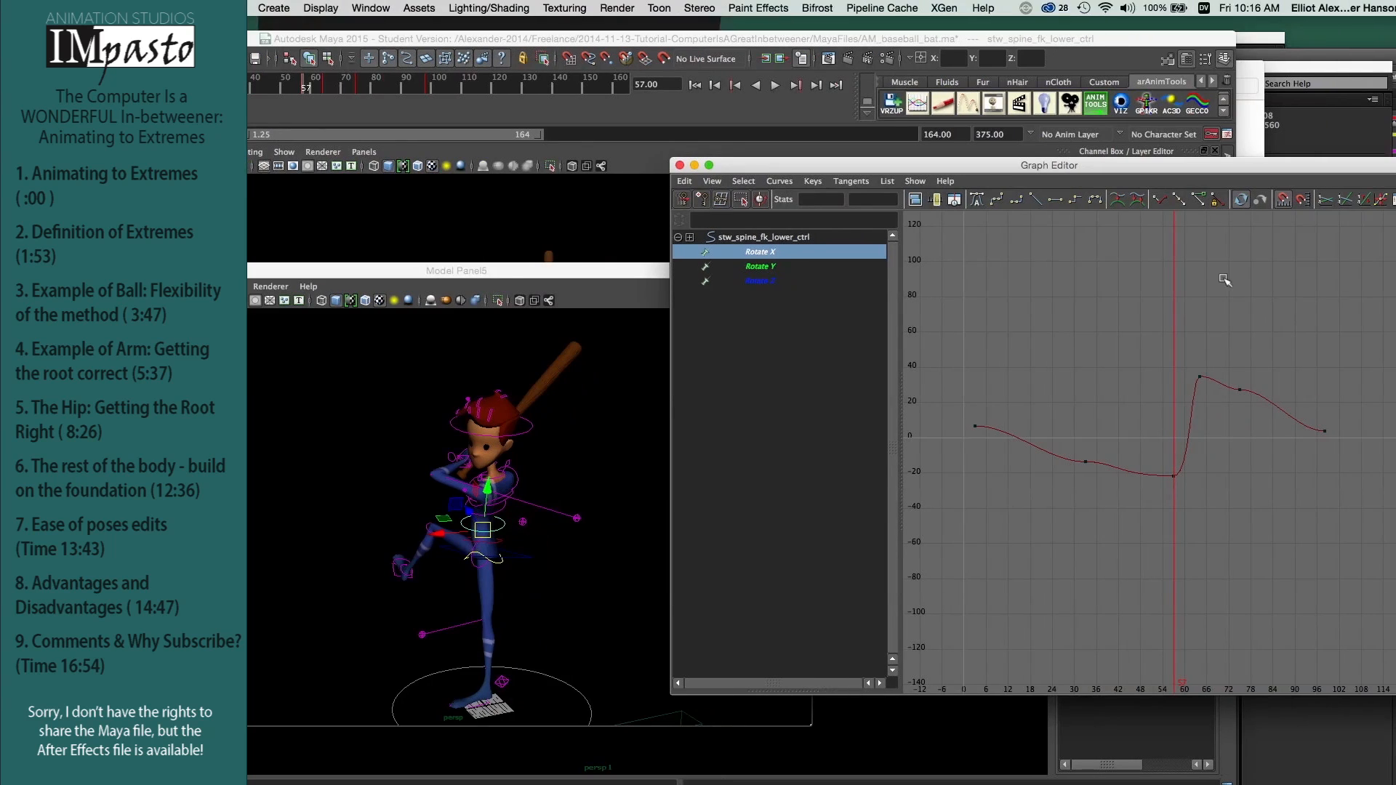
# Step: Scrub the swing and delete the in-between key near frame 75 on the lower spine's Rotate X curve
pyautogui.press('k')
pyautogui.moveTo(1172, 273)
pyautogui.mouseDown()
pyautogui.moveTo(1243, 284)
pyautogui.moveTo(1175, 284)
pyautogui.moveTo(1218, 290)
pyautogui.mouseUp()
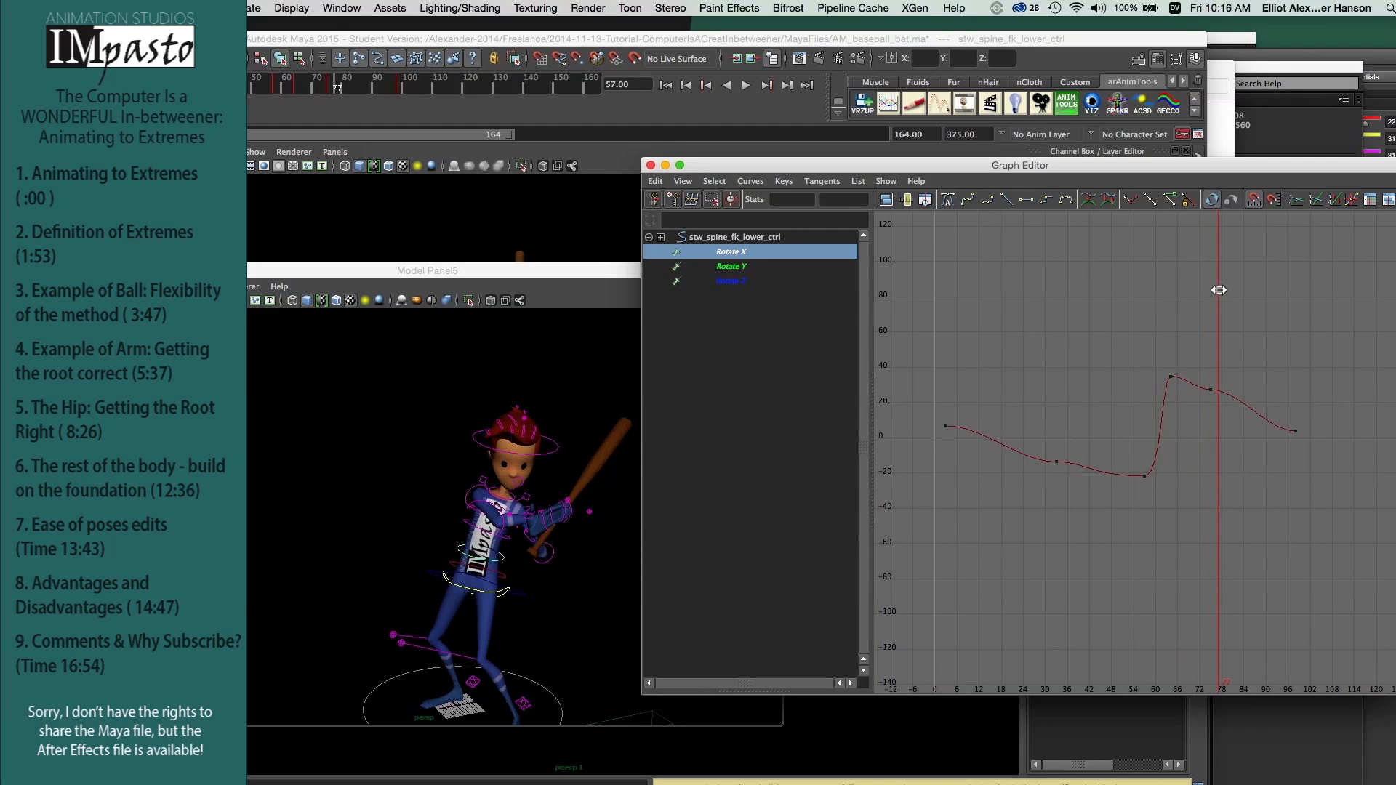
pyautogui.moveTo(1207, 379); pyautogui.dragTo(1222, 418)
pyautogui.press('BackSpace')
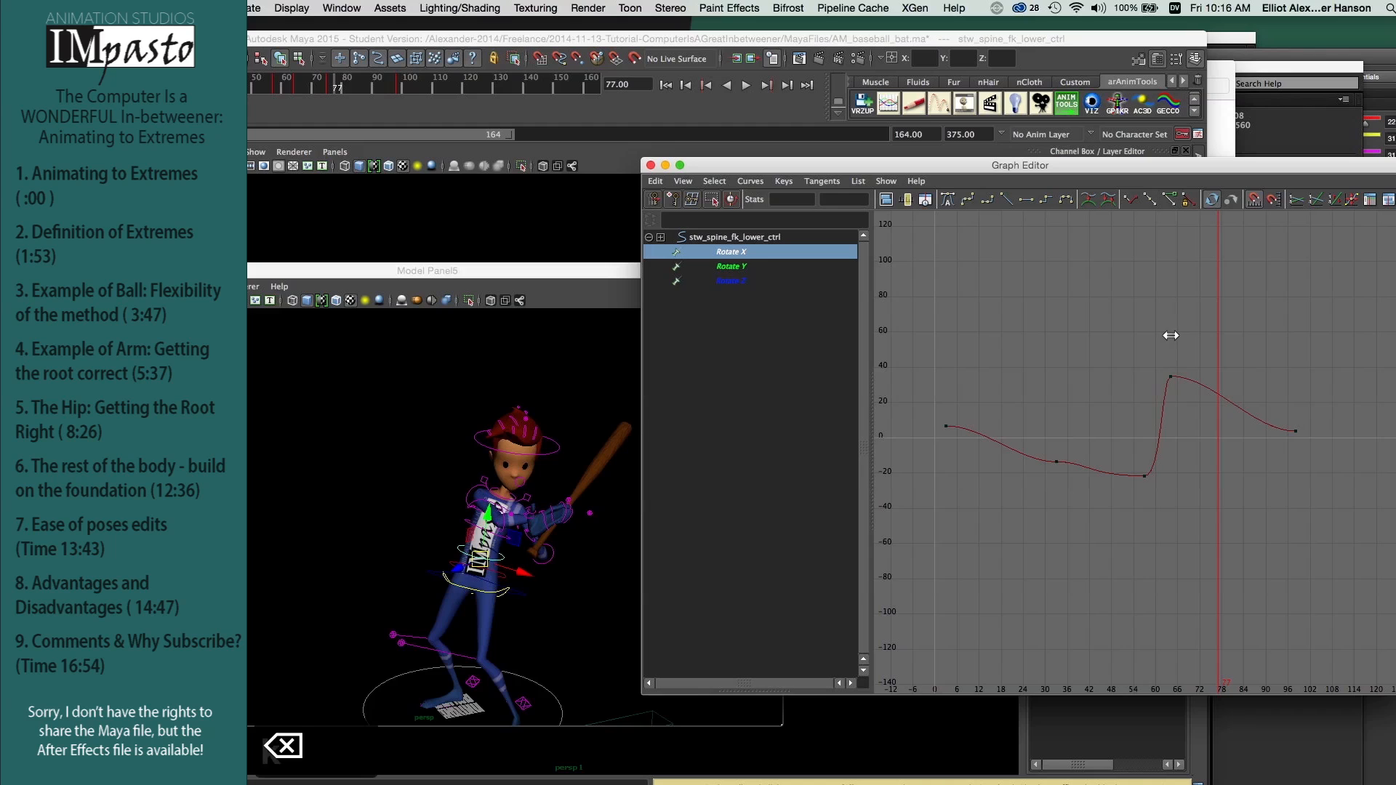
pyautogui.press('k')
# Step: Delete the in-between key near frame 90 on the upper spine's Rotate X curve and select the Rotate Y key near frame 78
pyautogui.click(1172, 333)
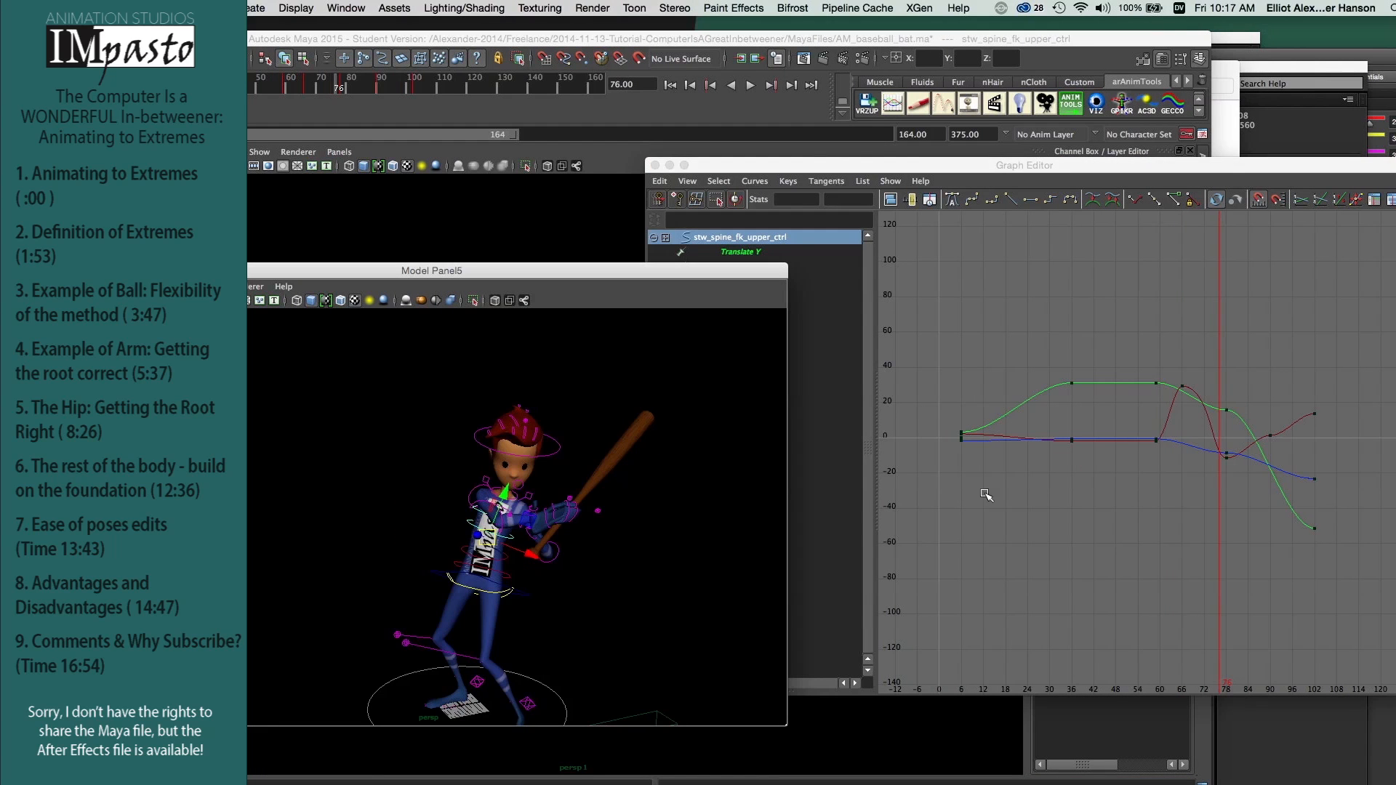
pyautogui.click(776, 254)
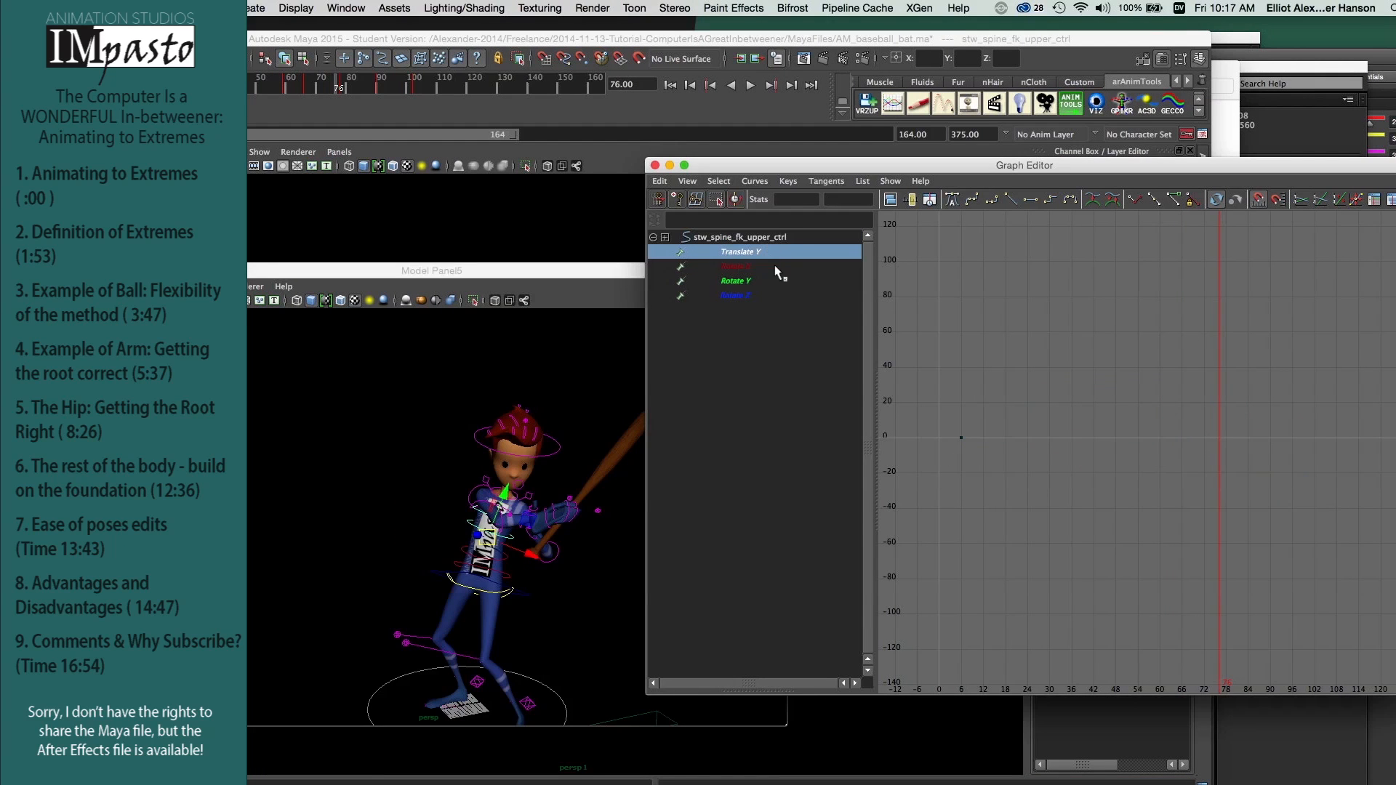
pyautogui.click(775, 266)
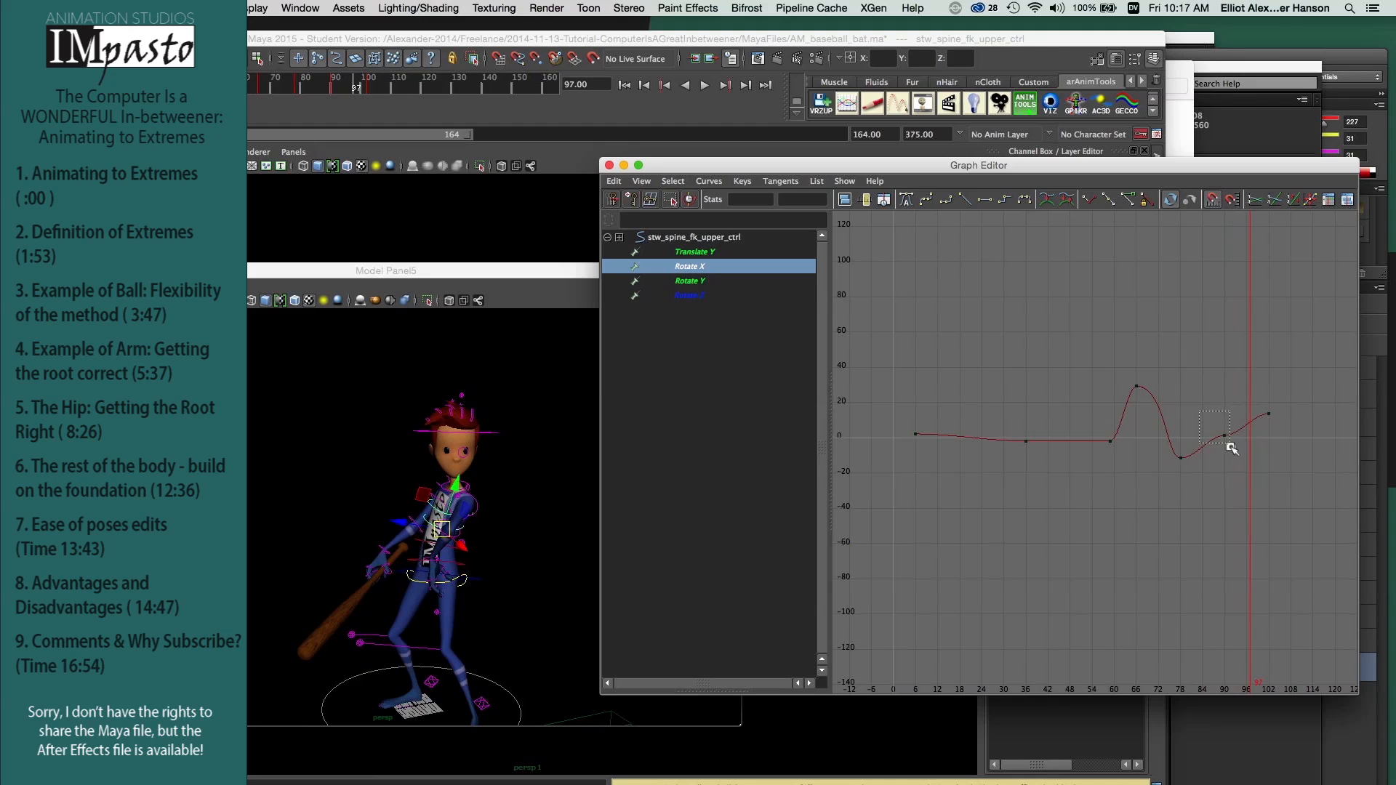
pyautogui.click(1225, 435)
pyautogui.press('BackSpace')
pyautogui.click(696, 282)
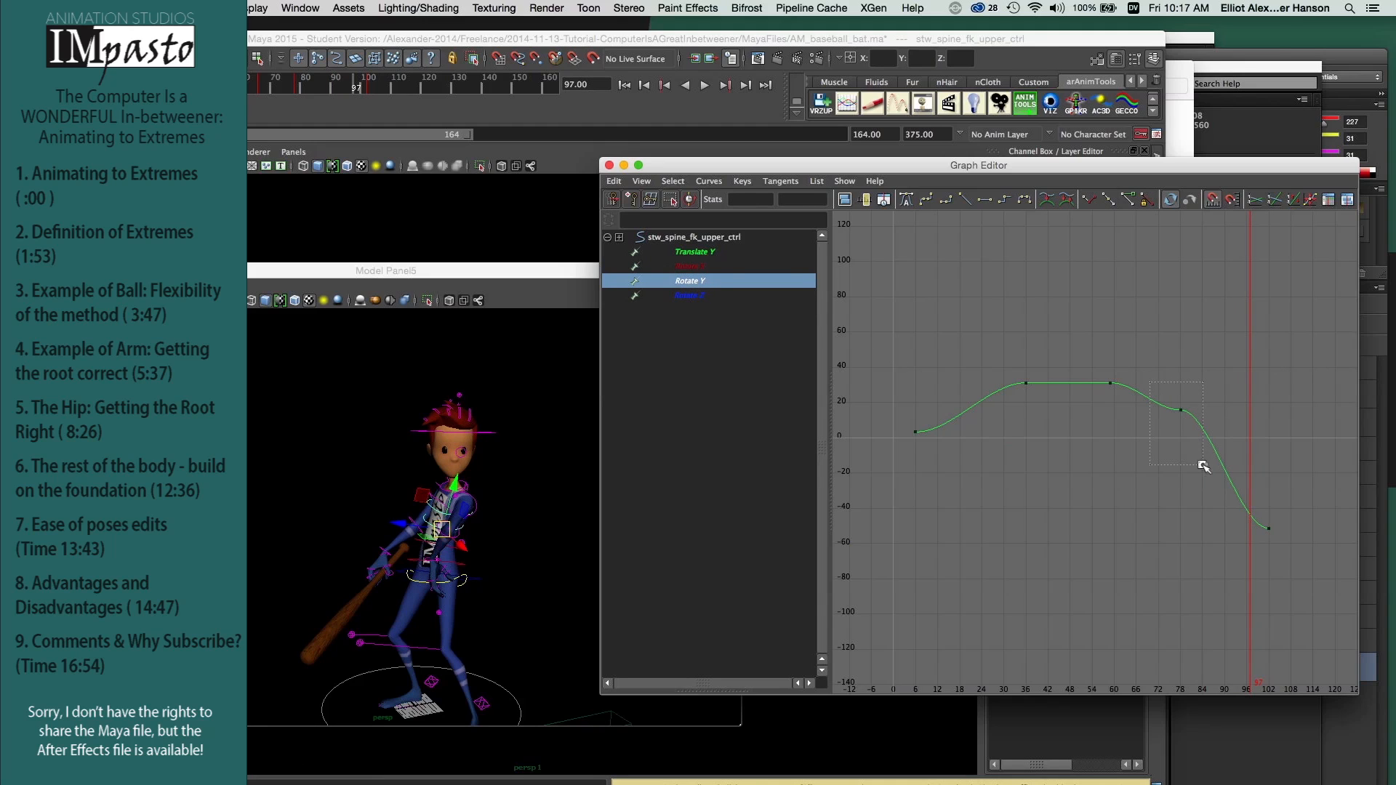
pyautogui.moveTo(1203, 466); pyautogui.dragTo(1204, 465)
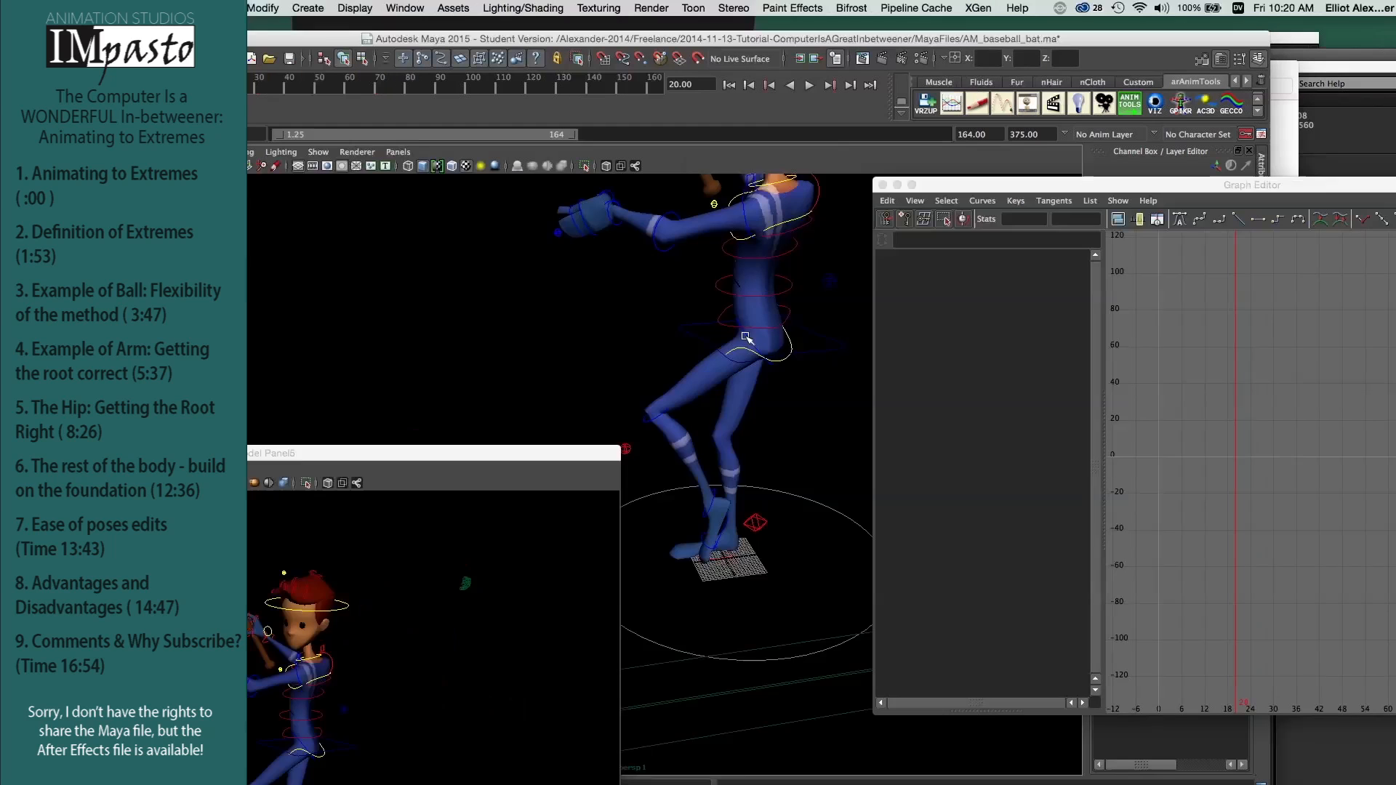
# Step: Select the left leg's upper leg, knee and ankle controls together and scrub through the start of the leg lift
pyautogui.click(745, 336)
pyautogui.click(648, 414)
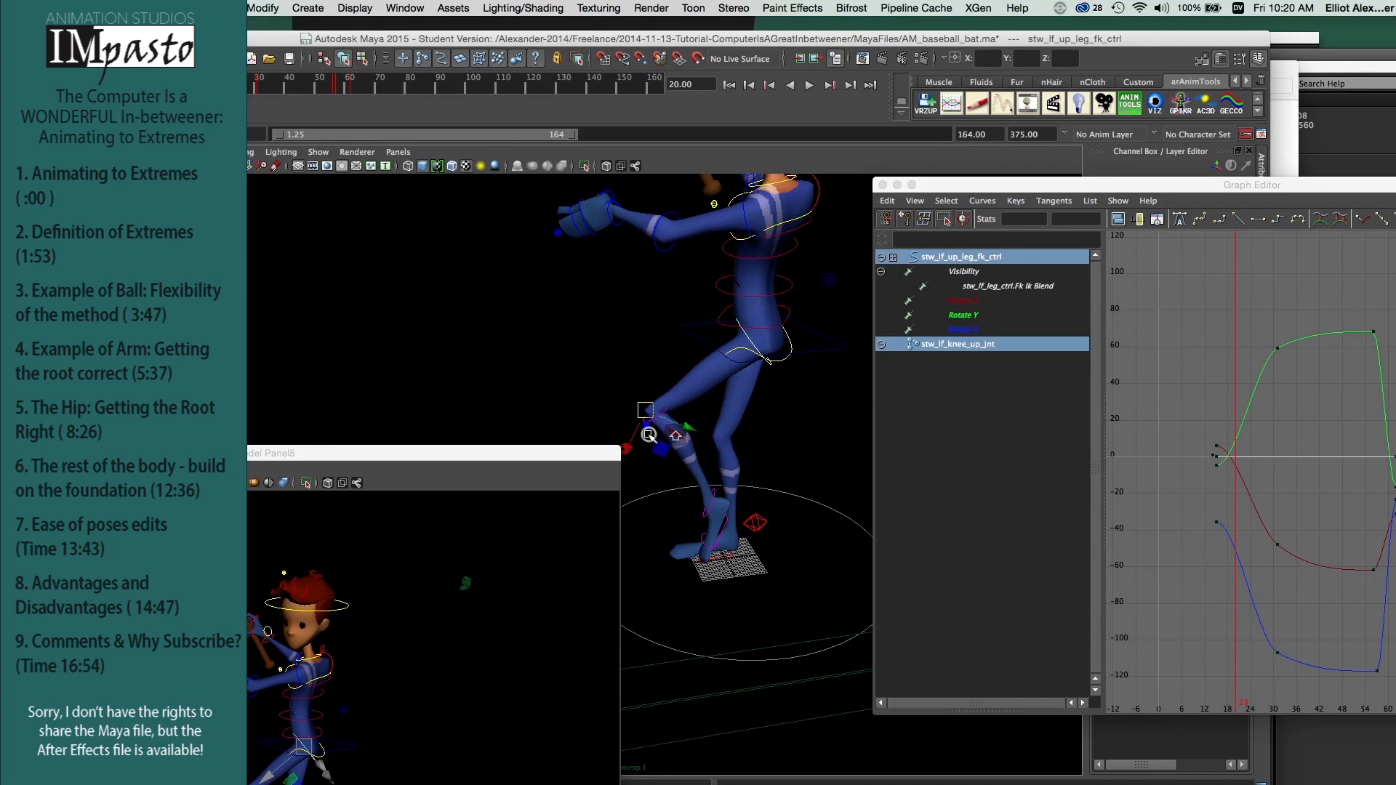
pyautogui.keyDown('shift'); pyautogui.click(712, 506); pyautogui.keyUp('shift')
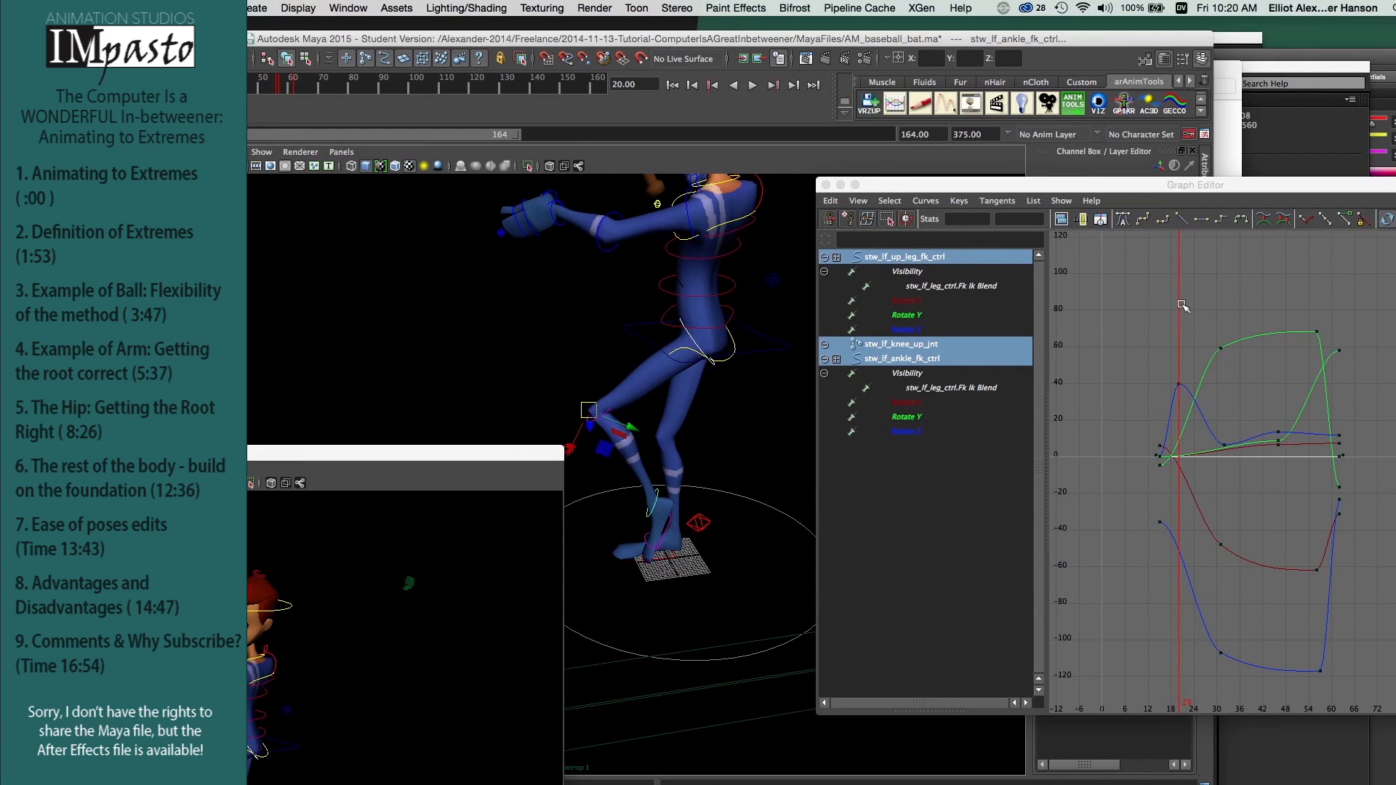
pyautogui.press('k')
pyautogui.moveTo(1183, 306); pyautogui.dragTo(1198, 340)
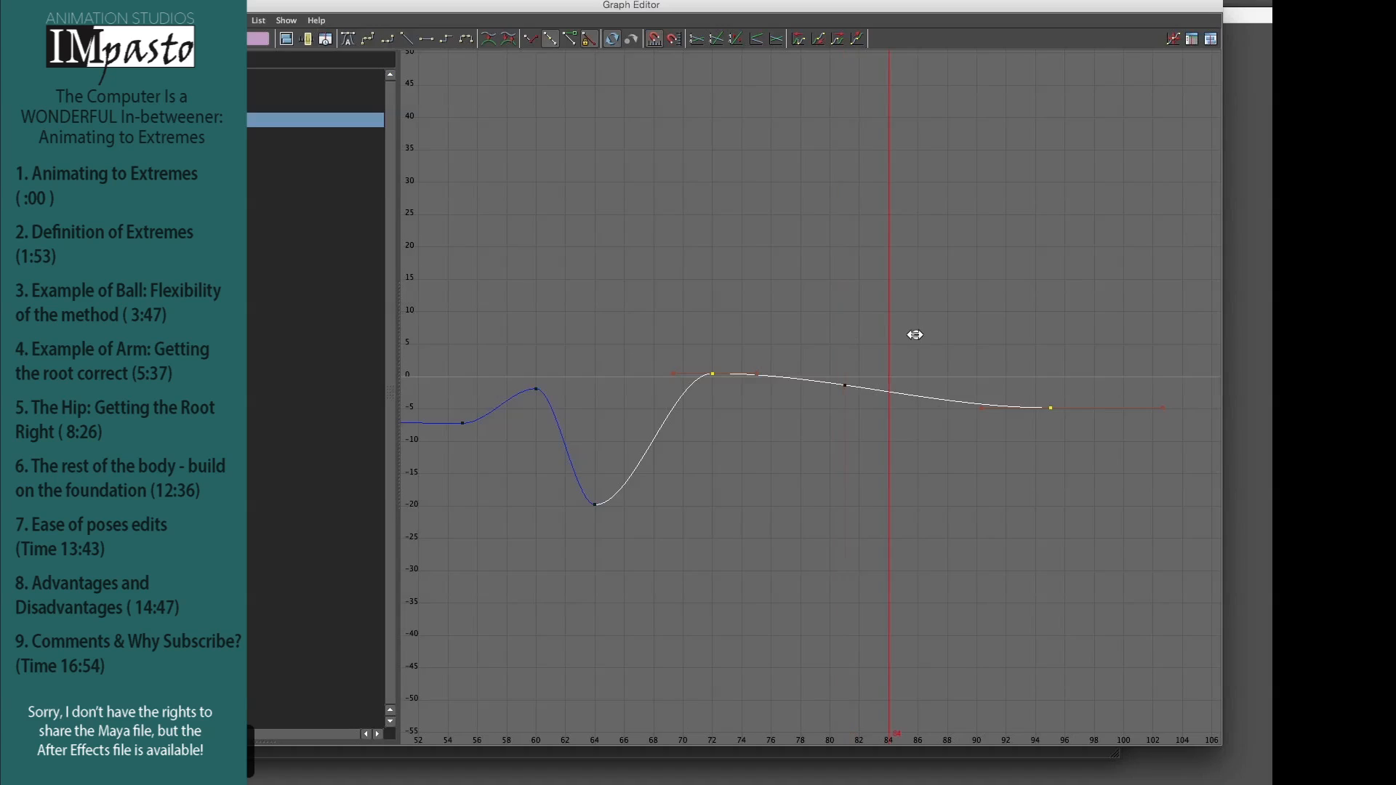
# Step: Insert in-between keys at frames 84 and 89 on the long downward slope of the blue curve
pyautogui.click(964, 336)
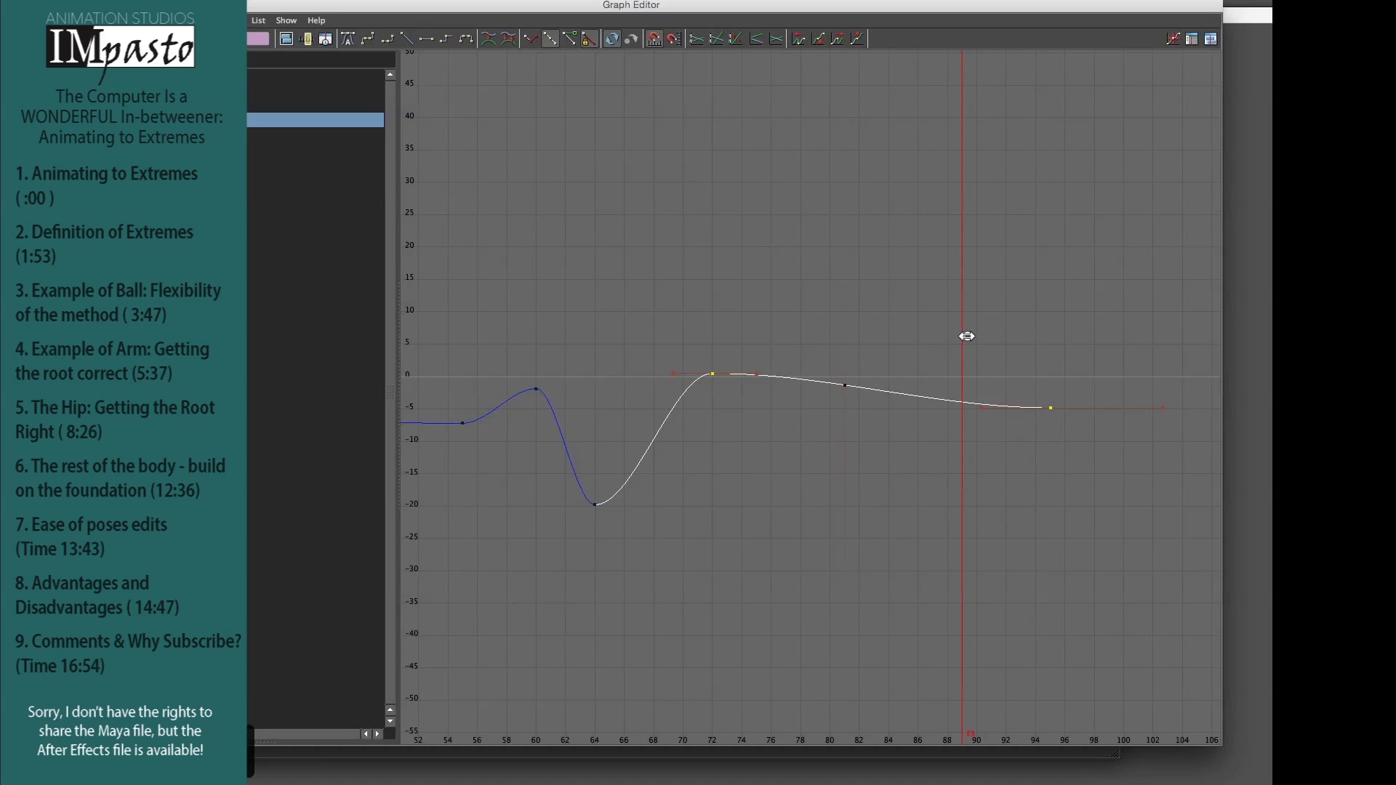
pyautogui.rightClick(963, 404)
pyautogui.click(978, 413)
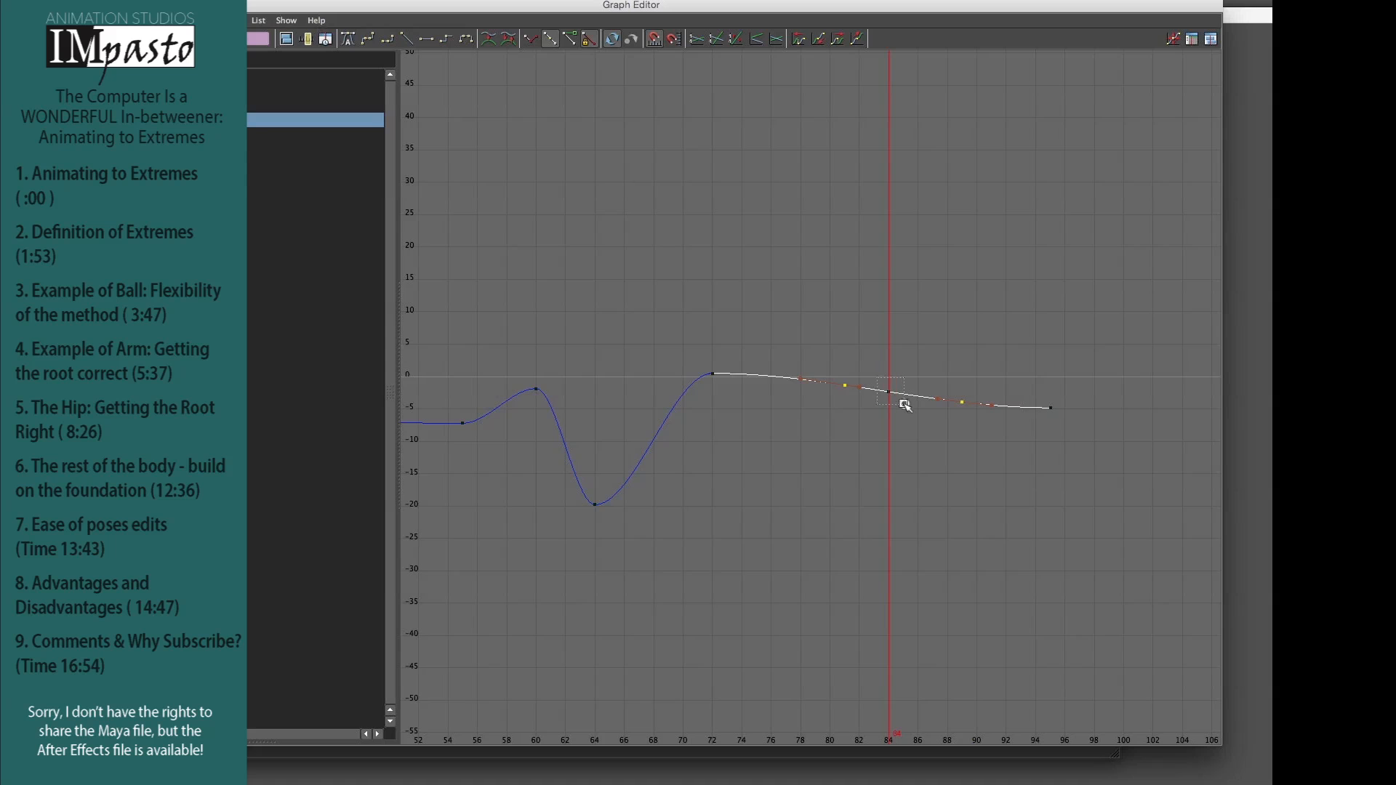
# Step: Select the key at frame 84 and raise it slightly to a value of about -2
pyautogui.moveTo(905, 405); pyautogui.dragTo(898, 400)
pyautogui.keyDown('alt'); pyautogui.moveTo(889, 400); pyautogui.dragTo(972, 425, button='right'); pyautogui.keyUp('alt')
pyautogui.keyDown('alt'); pyautogui.moveTo(1003, 440); pyautogui.dragTo(771, 462, button='middle'); pyautogui.keyUp('alt')
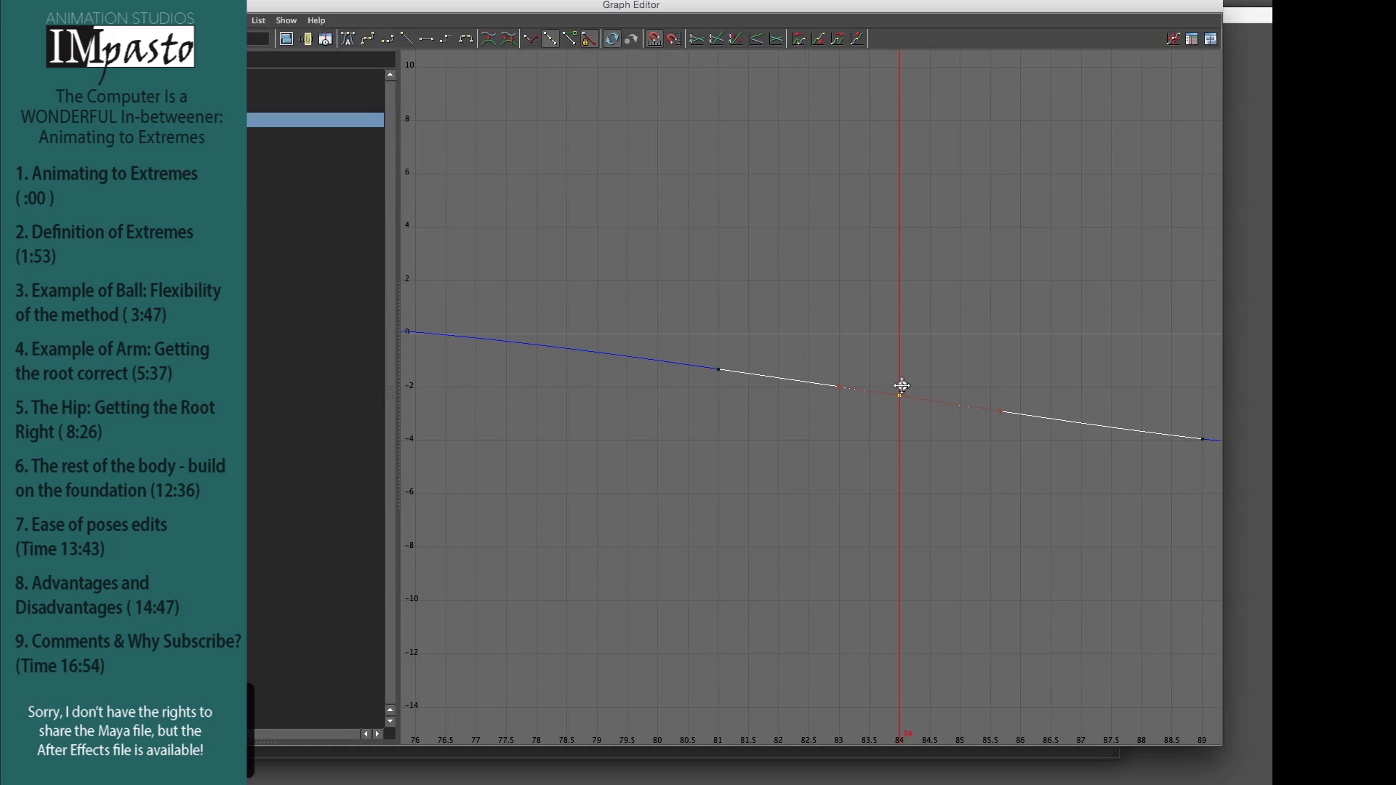
pyautogui.moveTo(902, 386); pyautogui.dragTo(902, 386, button='middle')
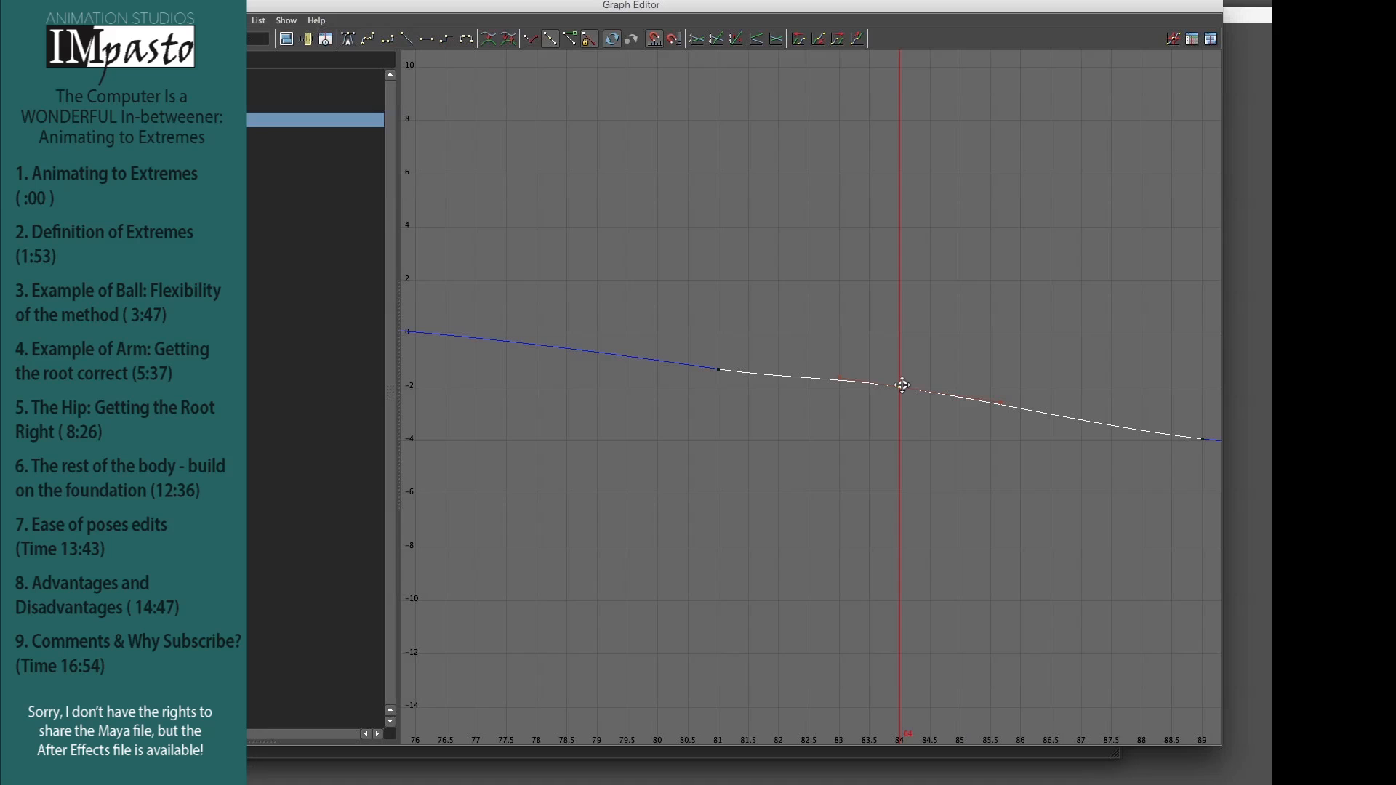
pyautogui.moveTo(903, 383); pyautogui.dragTo(903, 381, button='middle')
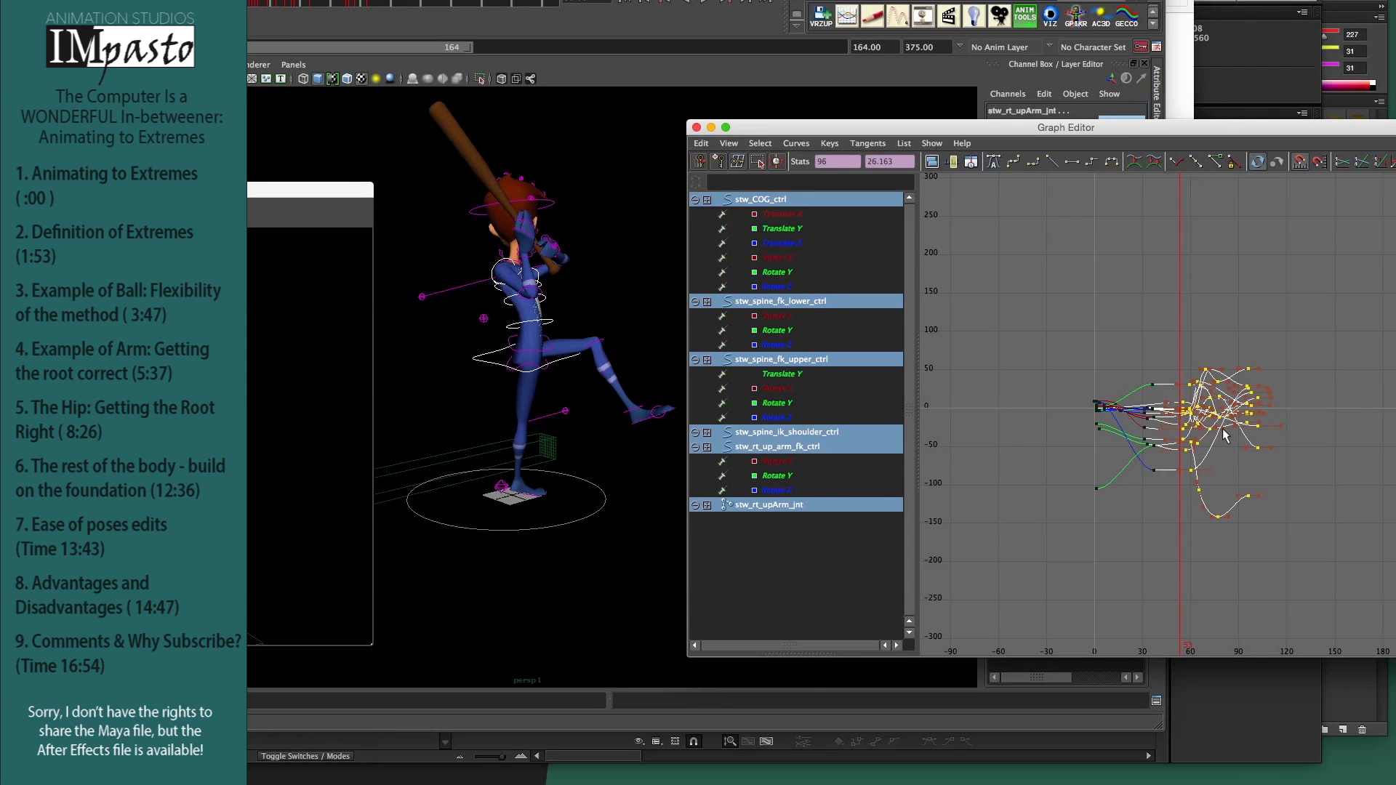
# Step: Shift the selected swing keys of the hip, spine and right arm controls later in time, moving the frame 96 keys to frame 110
pyautogui.press('w')
pyautogui.moveTo(1184, 430); pyautogui.dragTo(1174, 431, button='middle')
pyautogui.press('super+z')
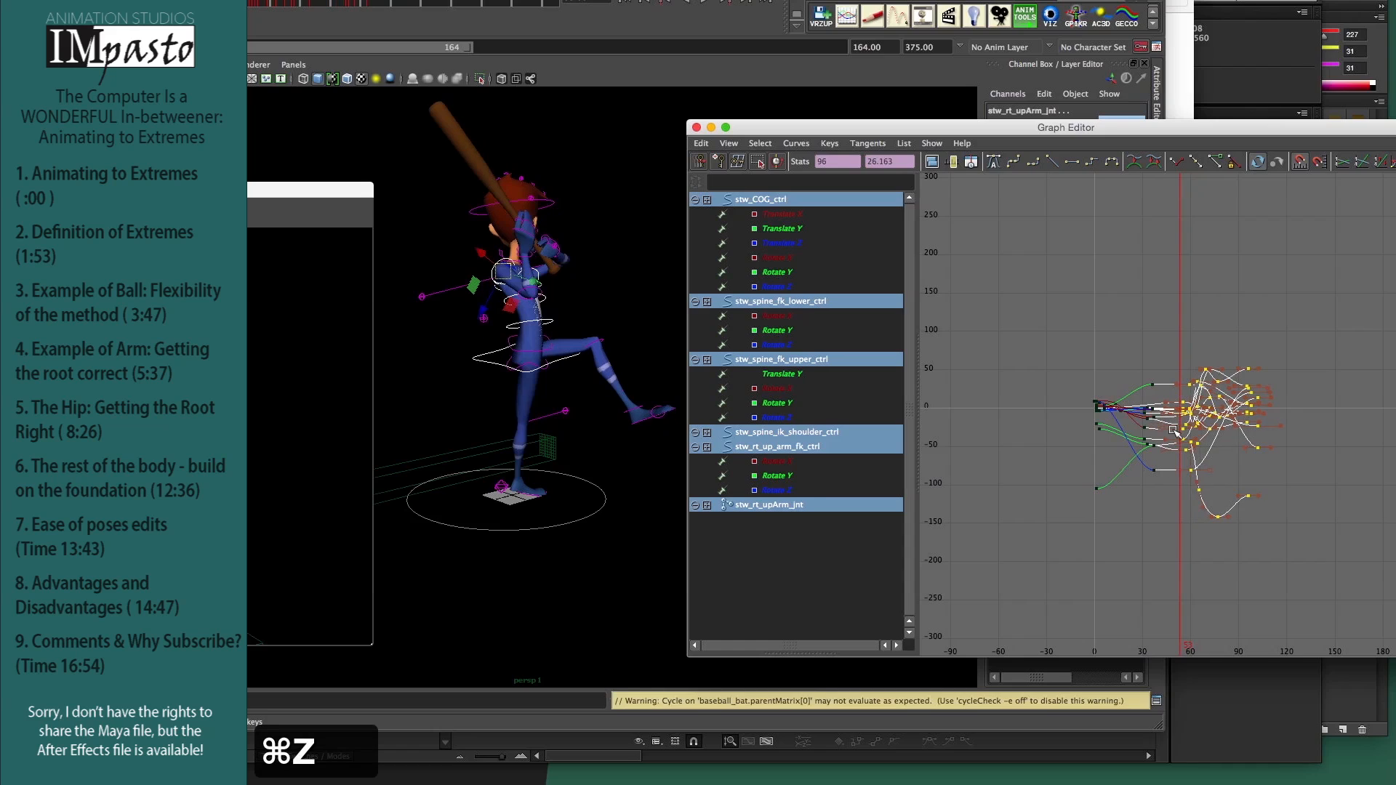
pyautogui.moveTo(1181, 431); pyautogui.dragTo(1213, 442, button='middle')
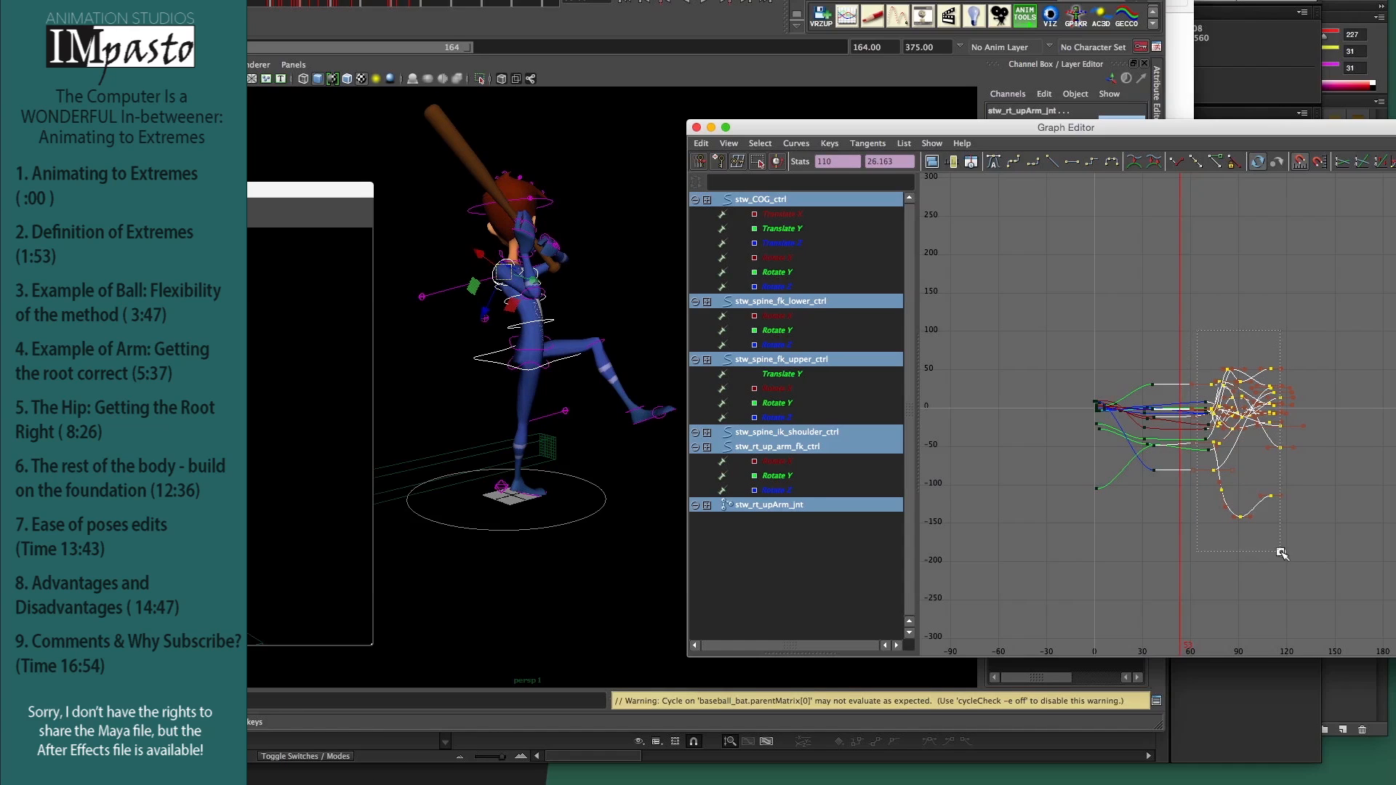
# Step: Reselect the swing keys and scale their timing shorter so that the last keys land at frame 101.2
pyautogui.moveTo(1282, 554); pyautogui.dragTo(1282, 553)
pyautogui.press('r')
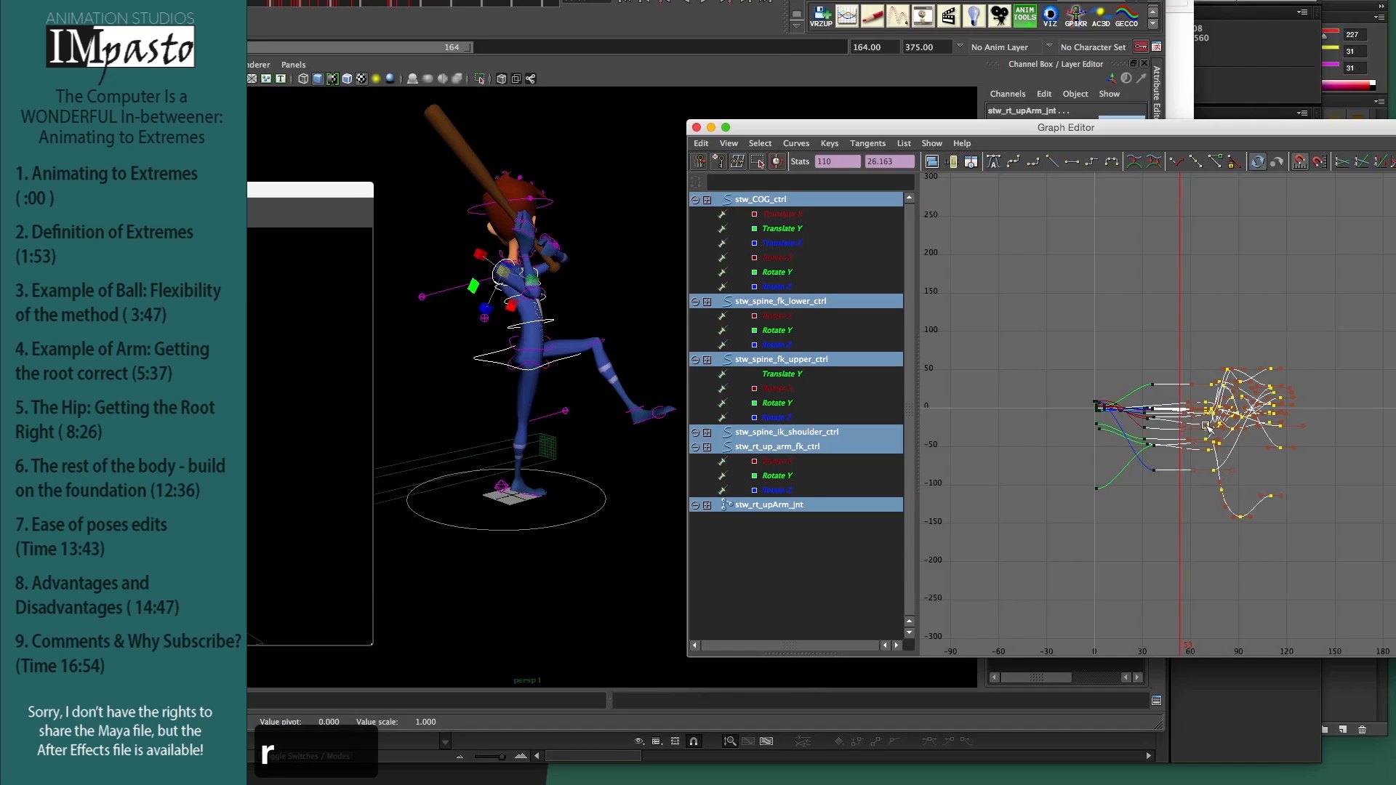
pyautogui.keyDown('shift'); pyautogui.moveTo(1207, 425); pyautogui.dragTo(1198, 426, button='middle'); pyautogui.keyUp('shift')
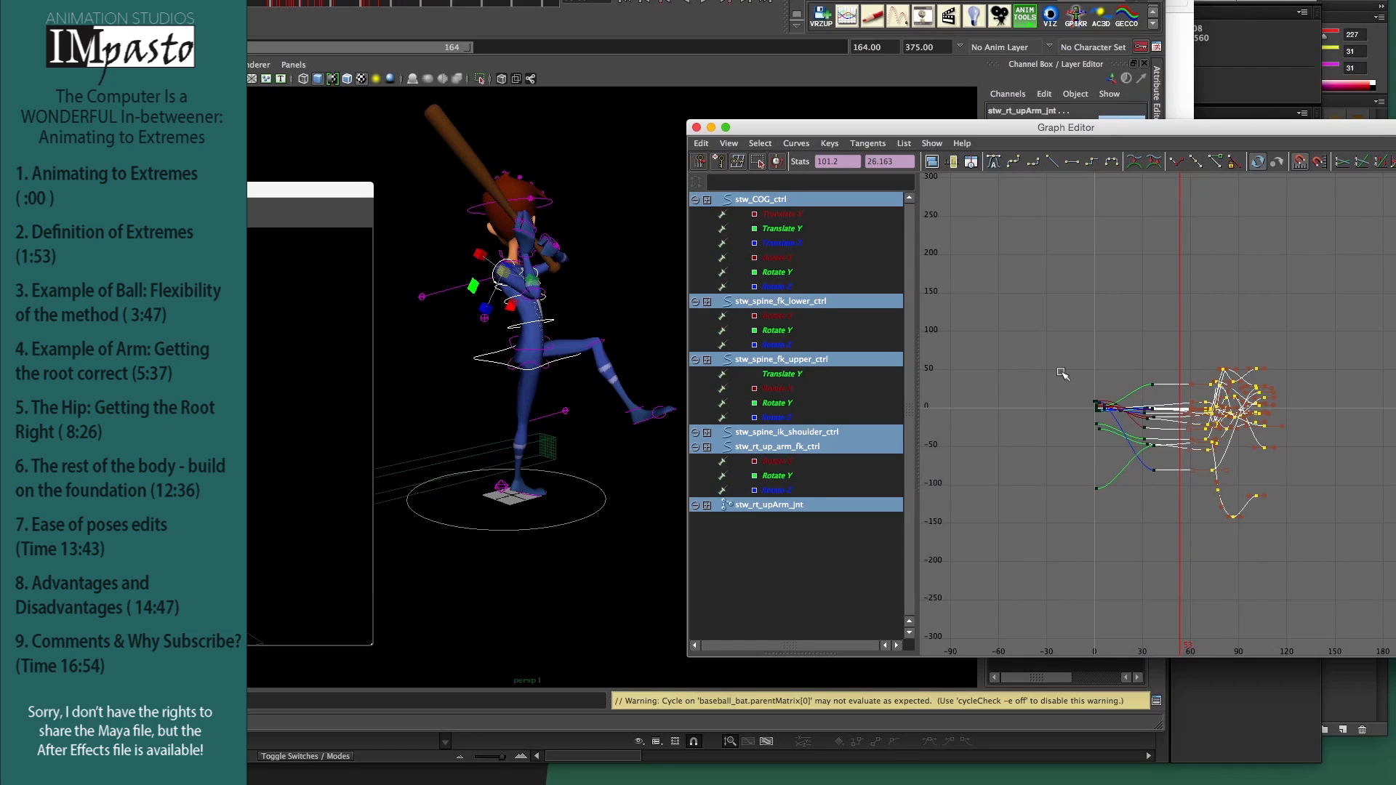
# Step: Quit the program without saving the changes to AM_baseball_bat.ma
pyautogui.press('super+q')
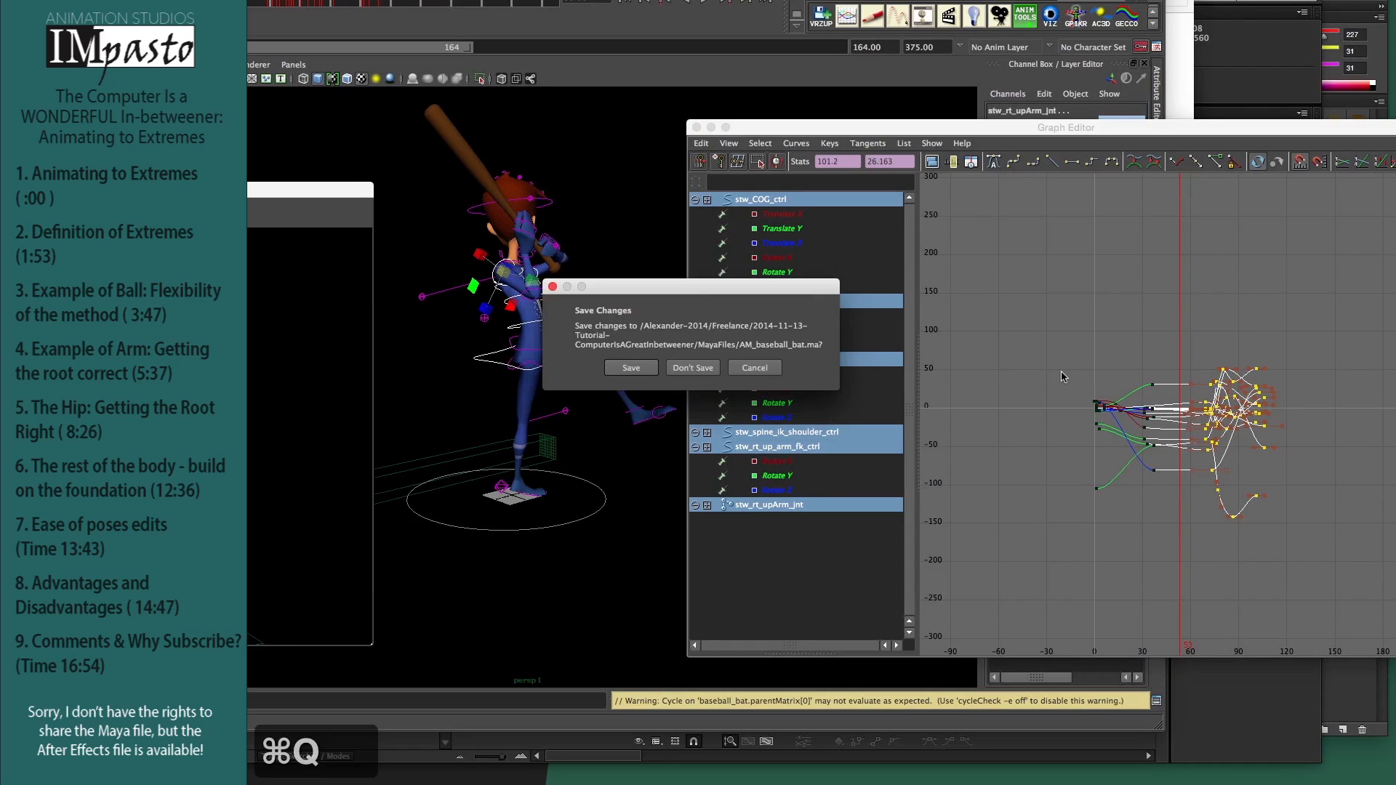
pyautogui.click(697, 368)
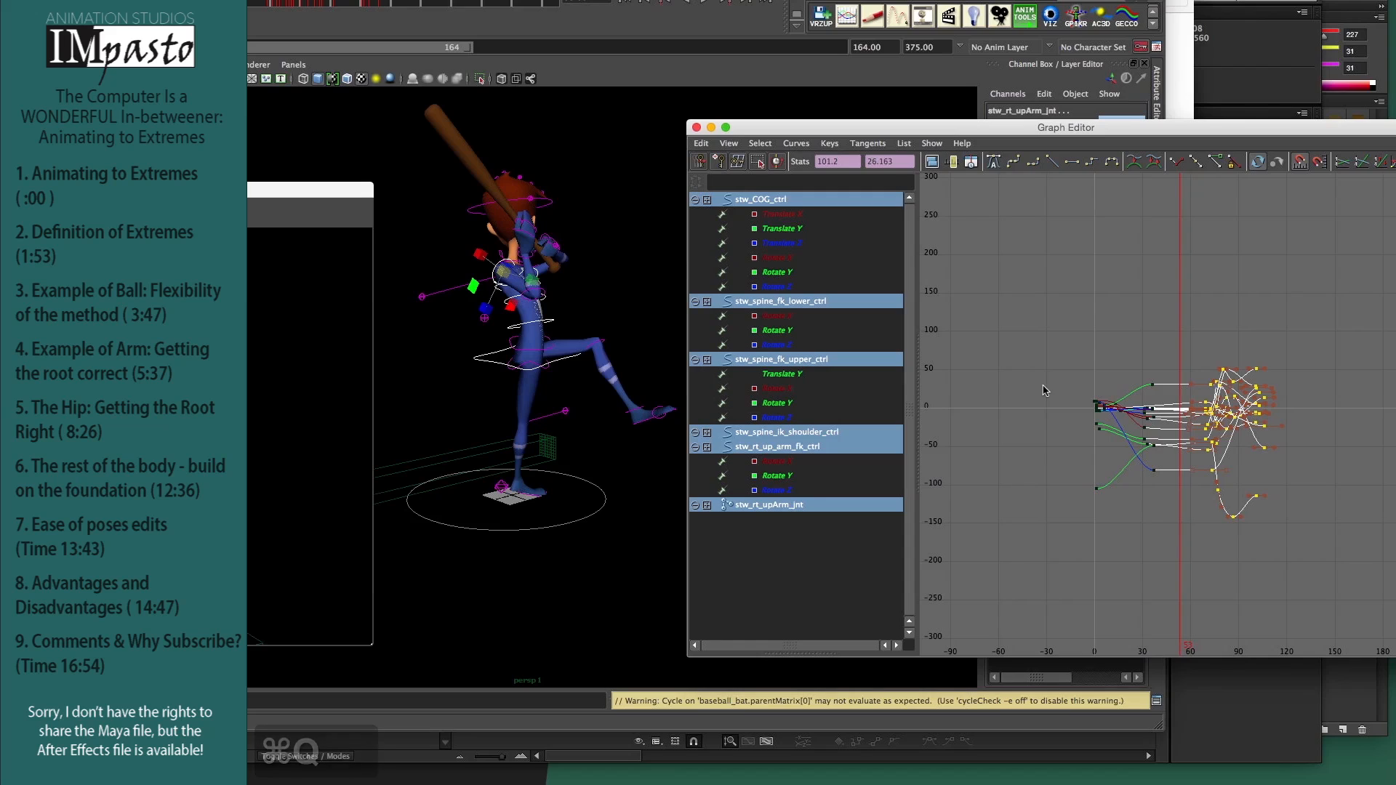
pyautogui.press('r')
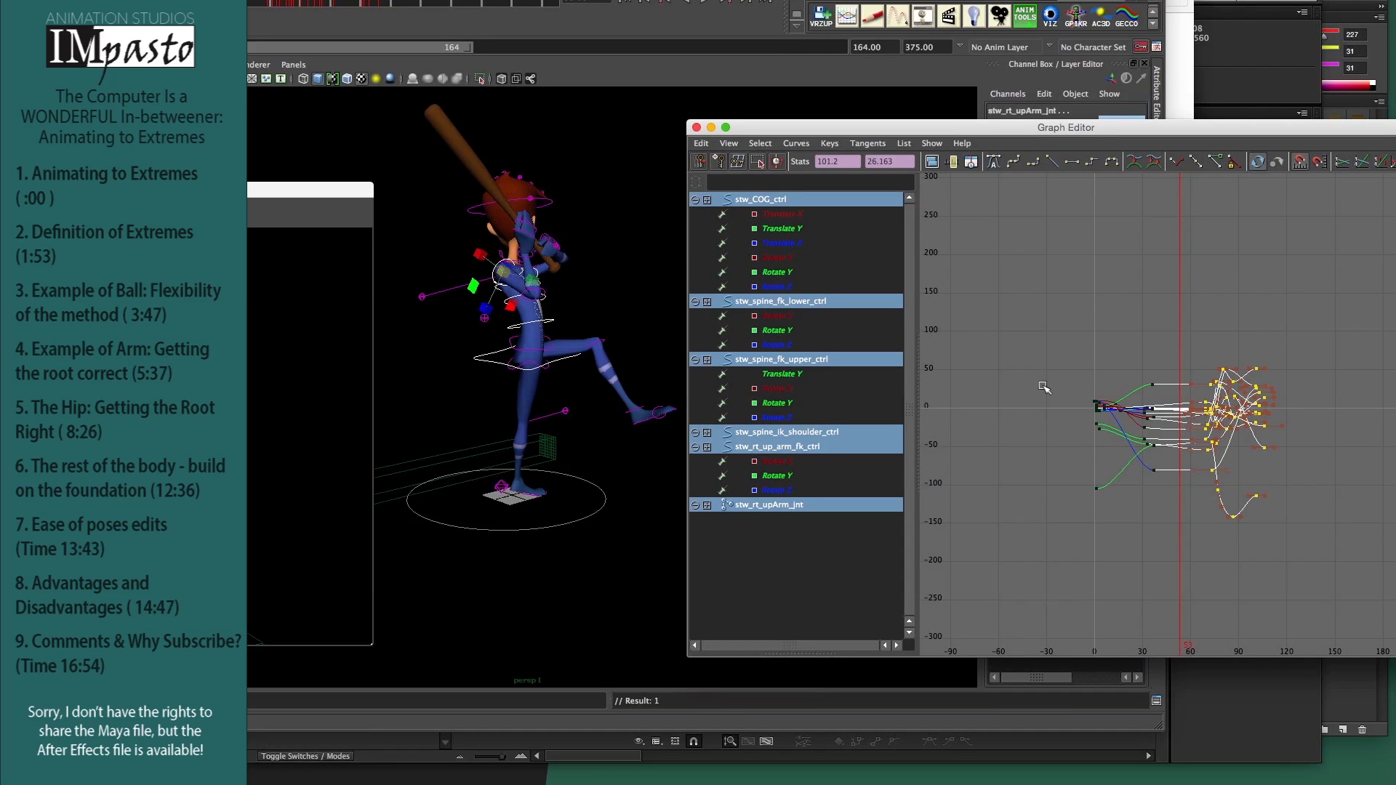